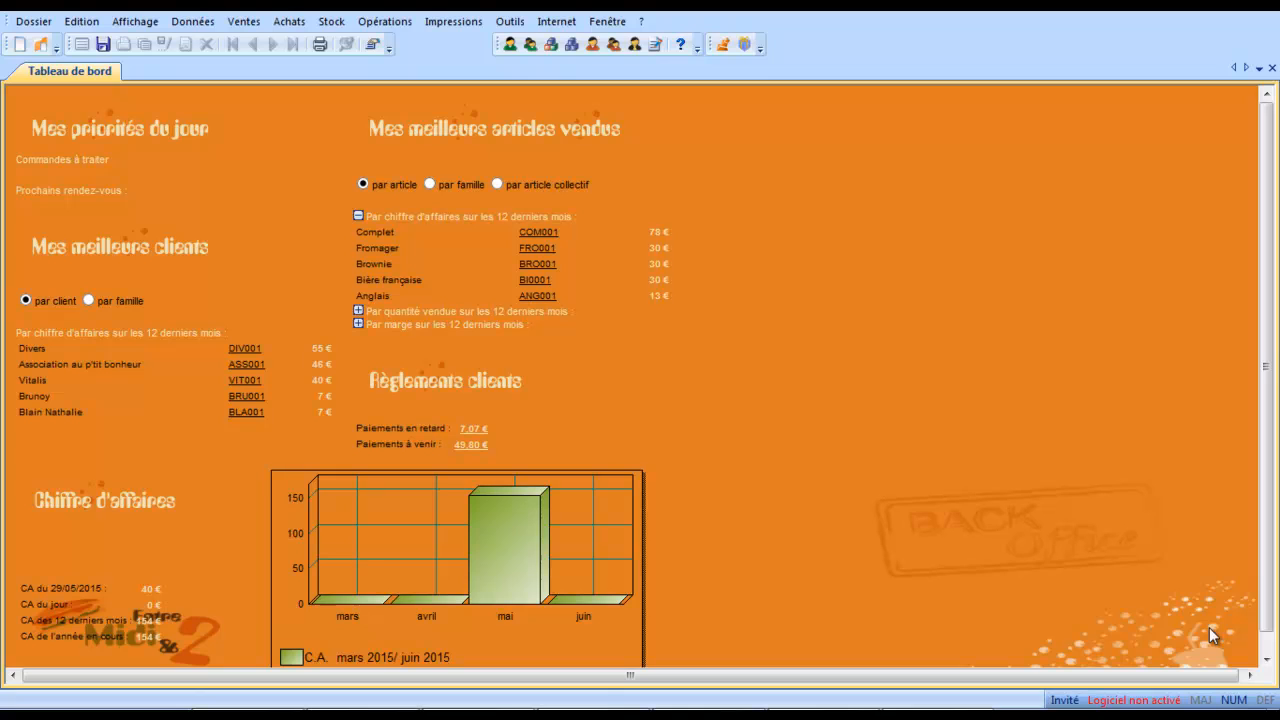
Open the Devis HT print model from the Devis HT folder of Pièces de Vente in the print settings.
{"action": "left_click", "coordinate": [448, 12]}
{"action": "mouse_move", "coordinate": [507, 12]}
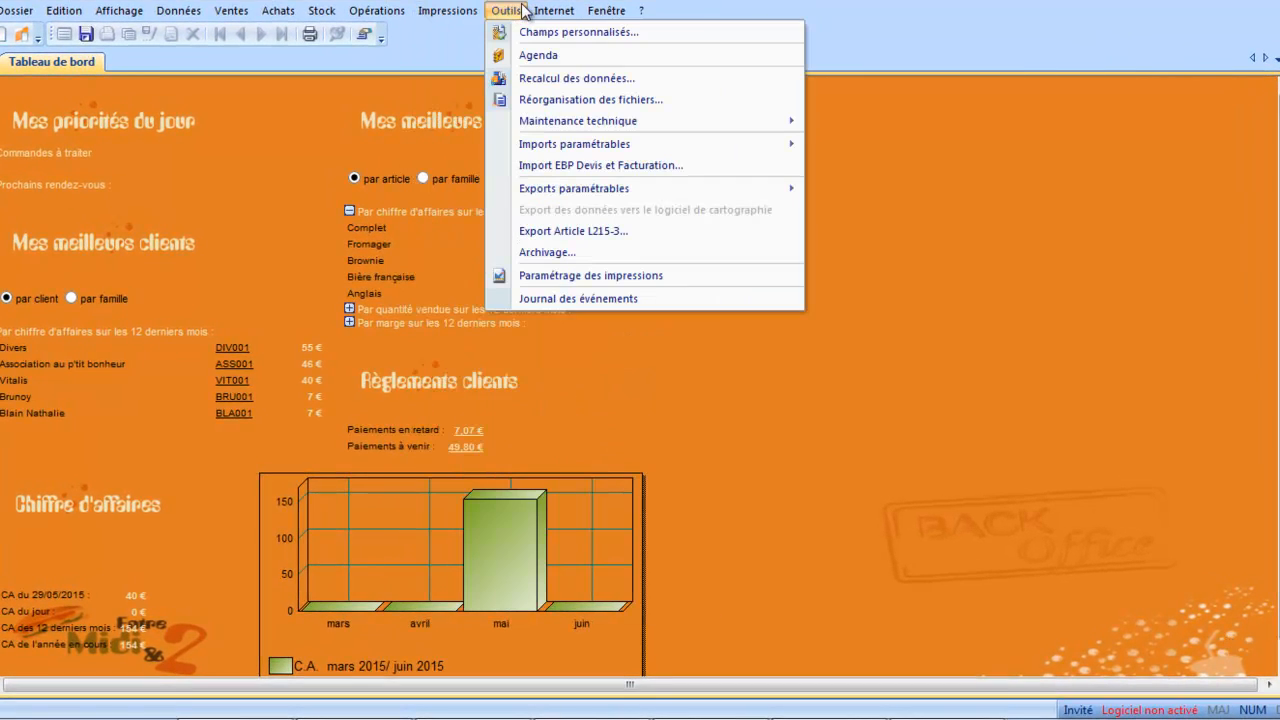
{"action": "left_click", "coordinate": [547, 276]}
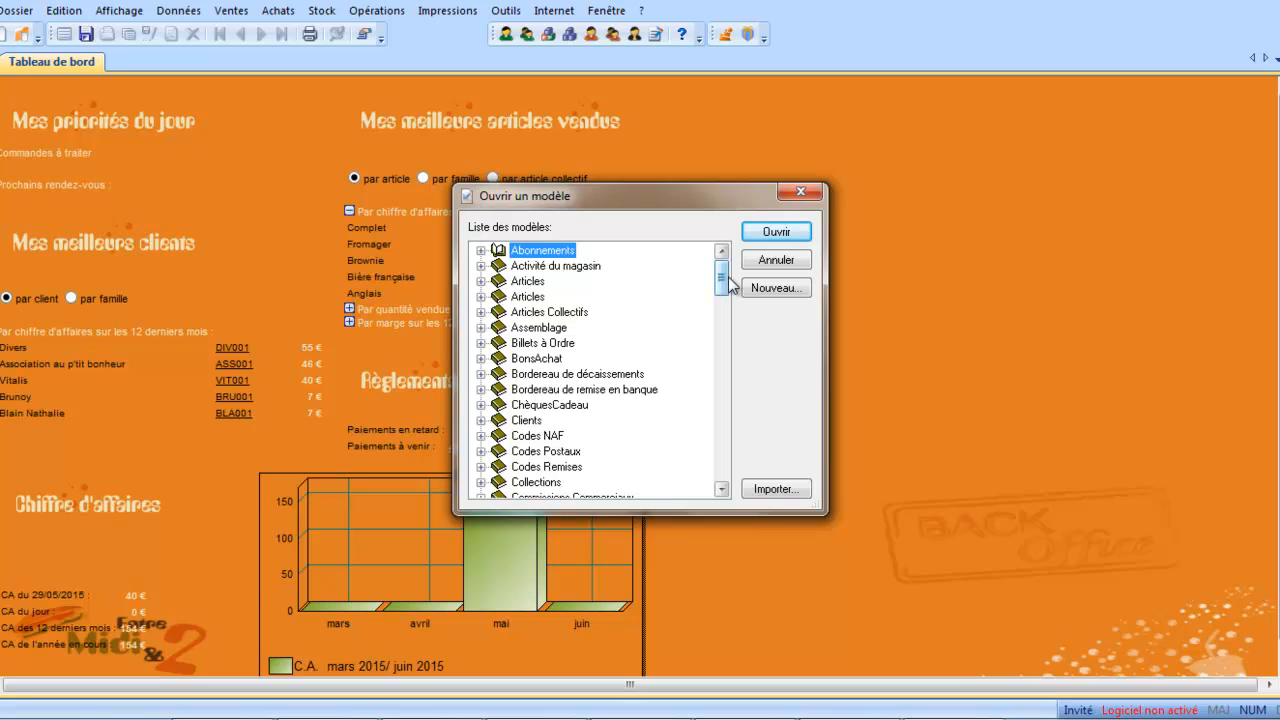
{"action": "left_click_drag", "start_coordinate": [722, 282], "coordinate": [709, 419]}
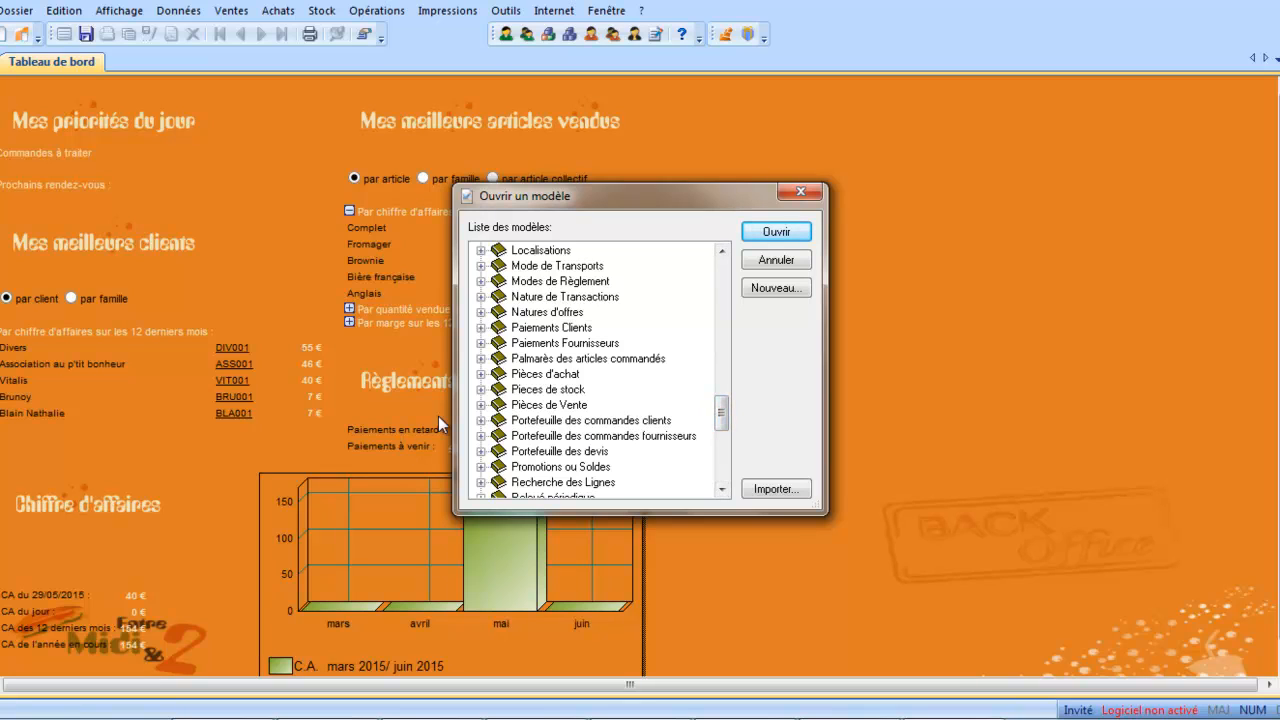
{"action": "left_click", "coordinate": [481, 405]}
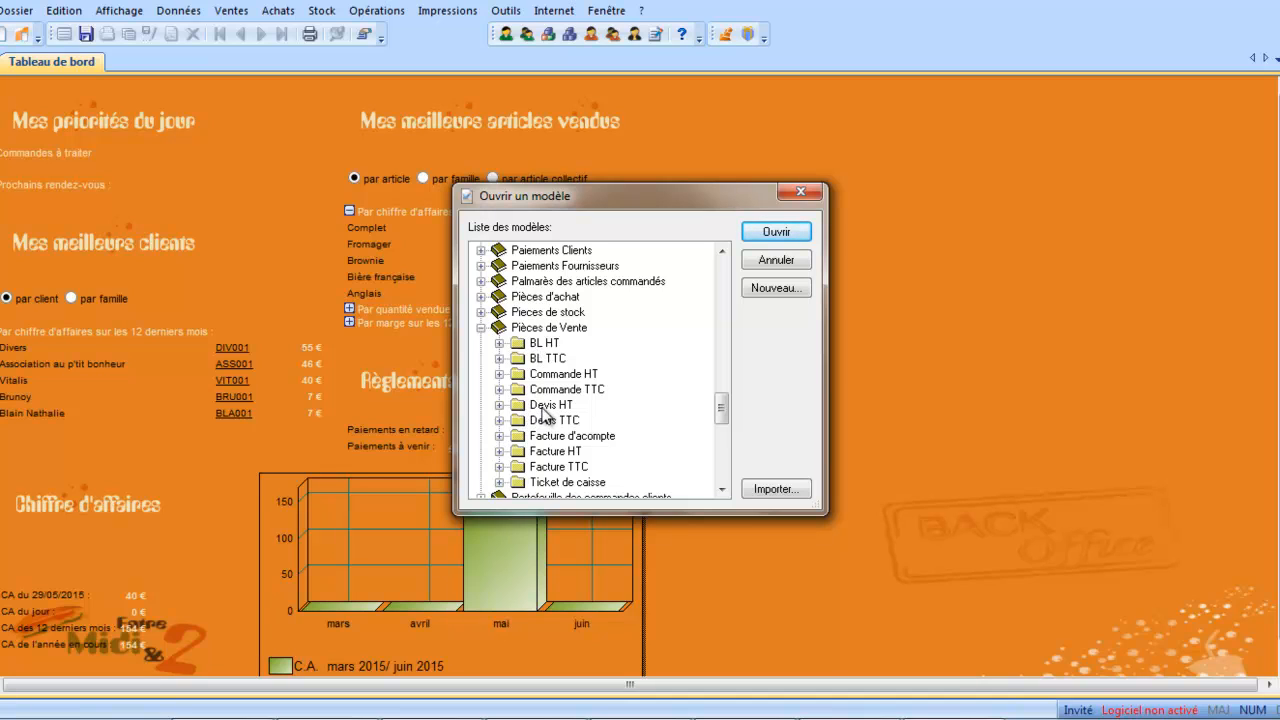
{"action": "left_click", "coordinate": [499, 405]}
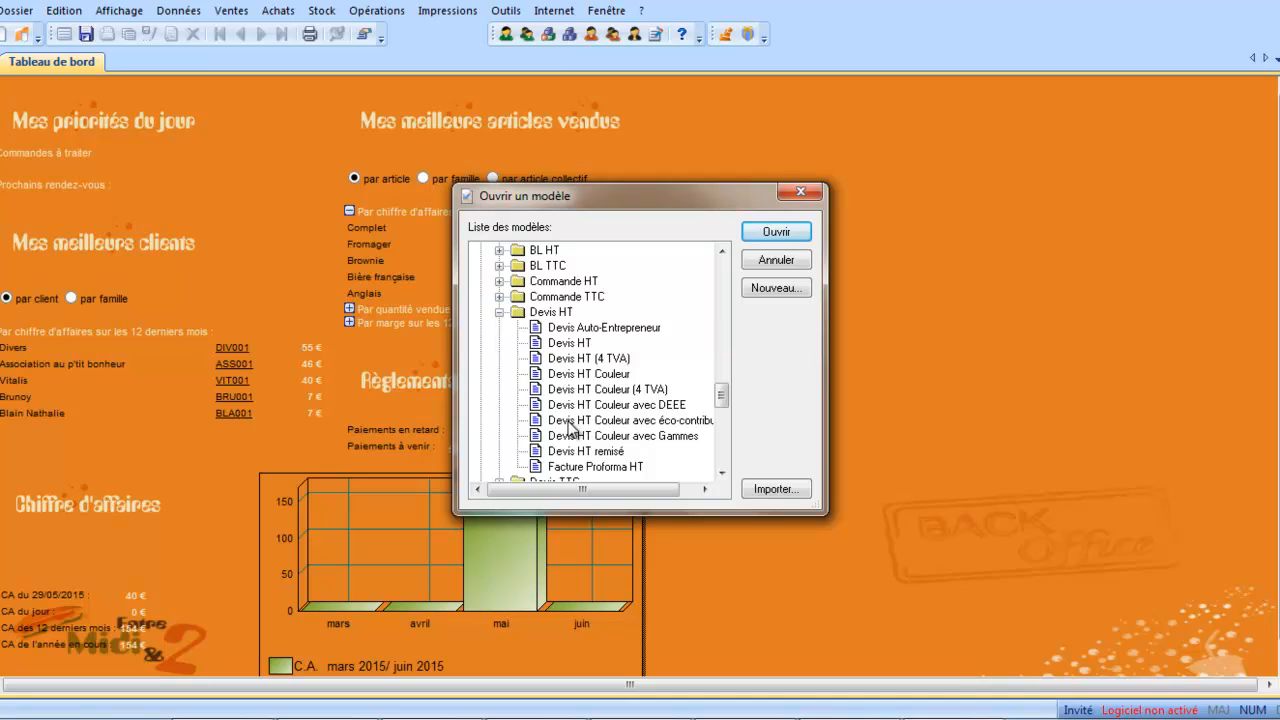
{"action": "left_click", "coordinate": [562, 346]}
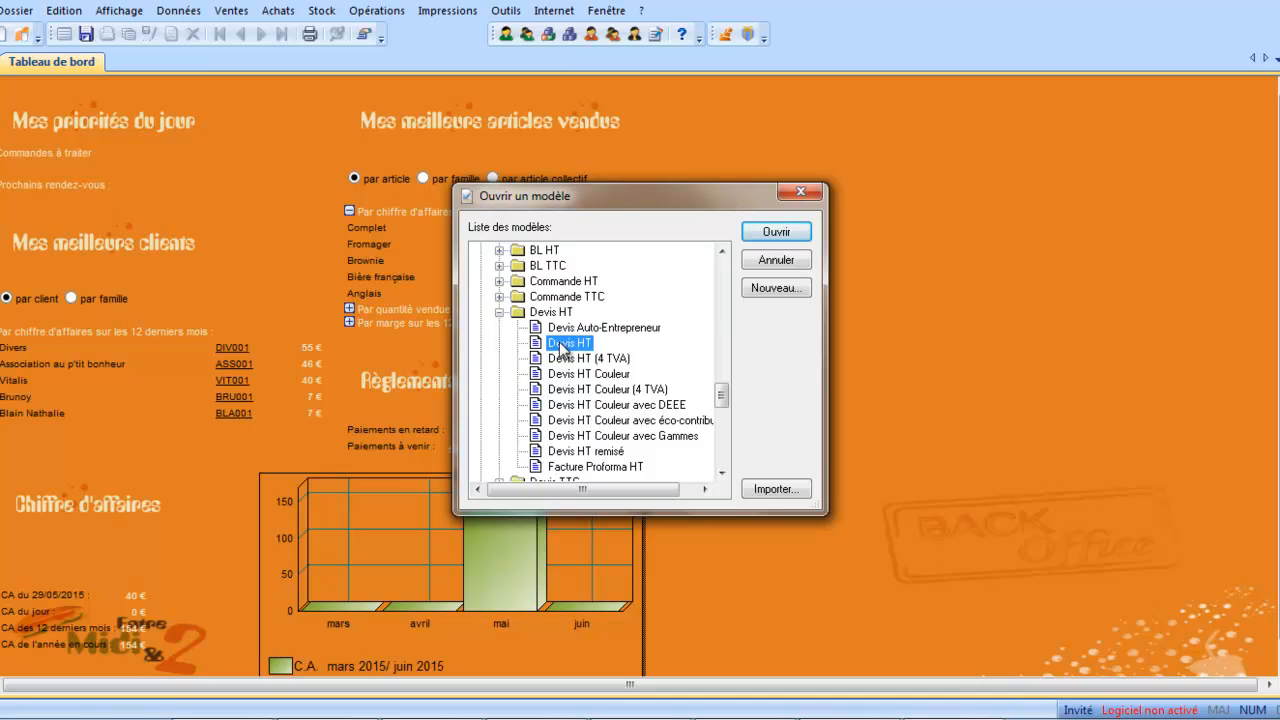
{"action": "left_click", "coordinate": [777, 232]}
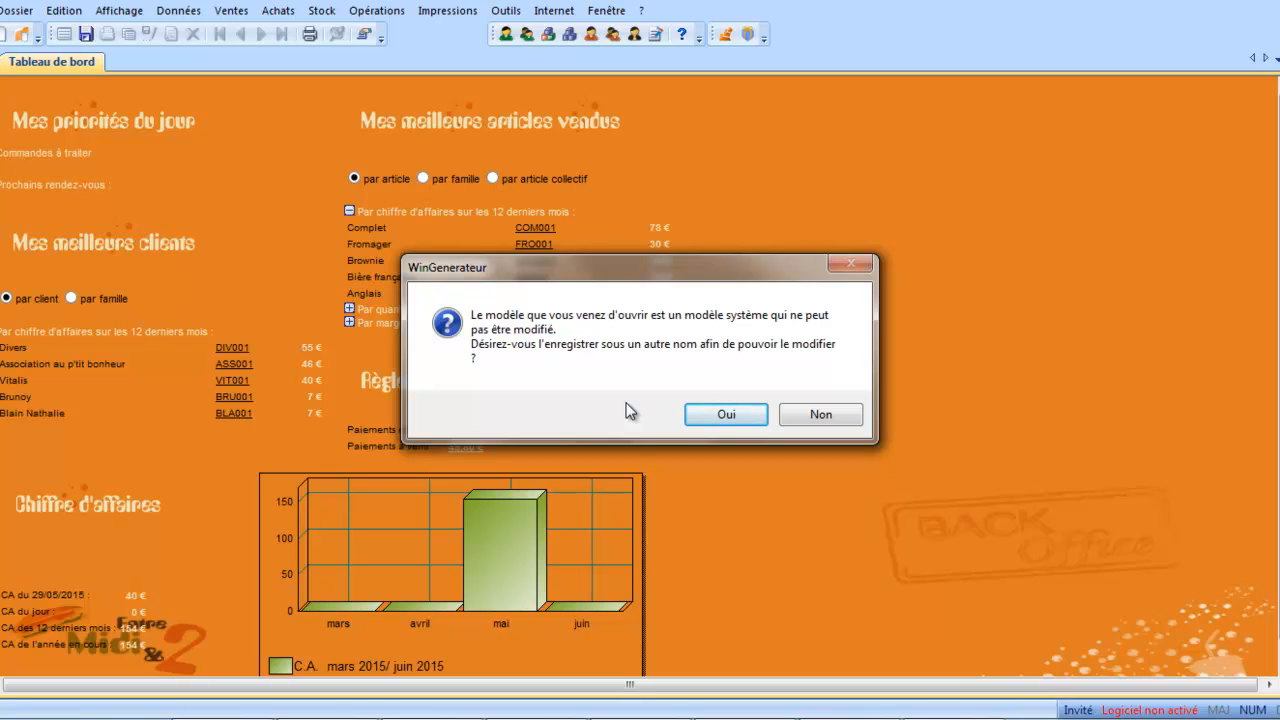
Save the system model as an editable copy in the Pieces de Vente/Devis HT family, replacing HT in its name with "démo".
{"action": "left_click", "coordinate": [706, 416]}
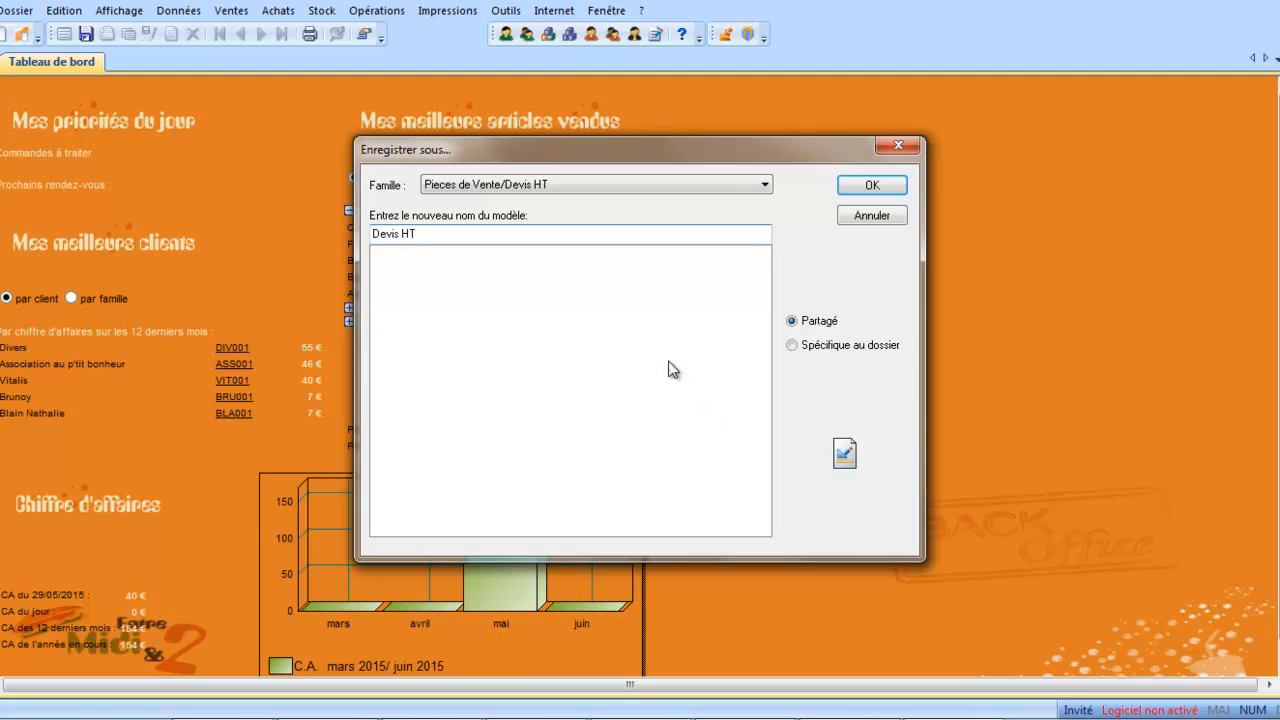
{"action": "left_click", "coordinate": [513, 233]}
{"action": "left_click", "coordinate": [513, 233]}
{"action": "key", "text": "BackSpace"}
{"action": "key", "text": "BackSpace"}
{"action": "key", "text": "BackSpace"}
{"action": "type", "text": "démo"}
{"action": "left_click", "coordinate": [875, 185]}
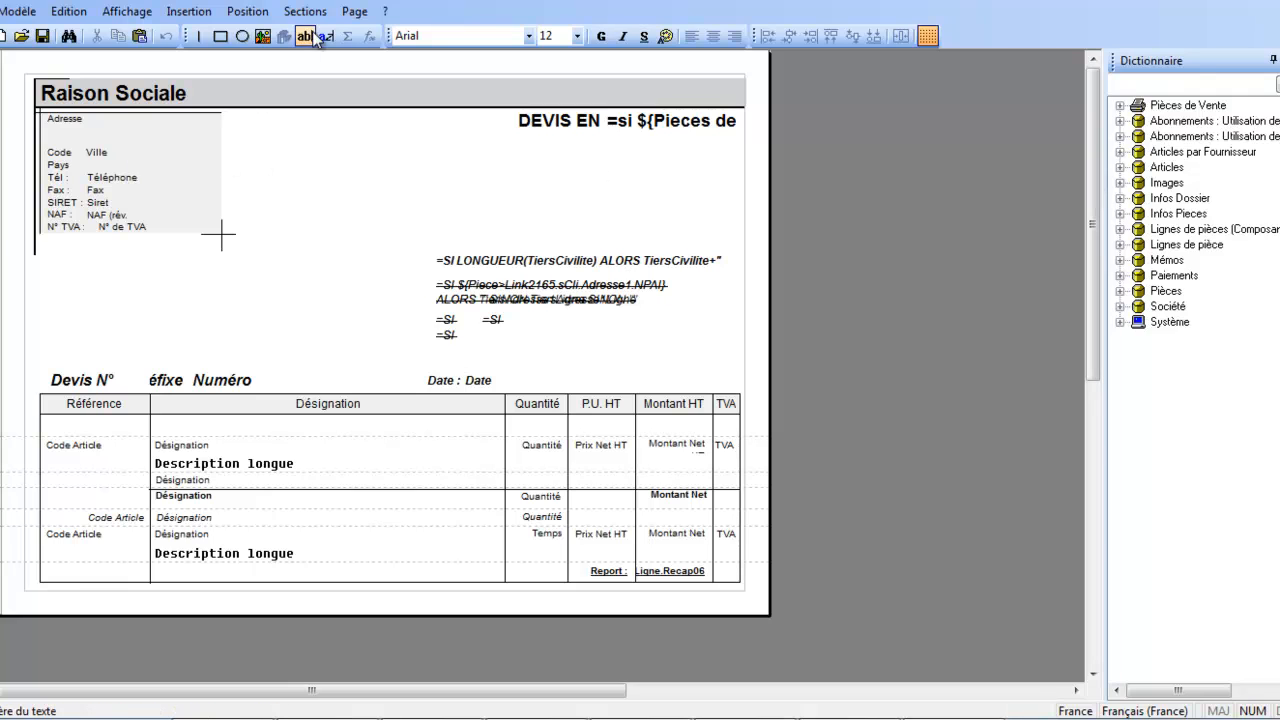
{"action": "left_click", "coordinate": [356, 14]}
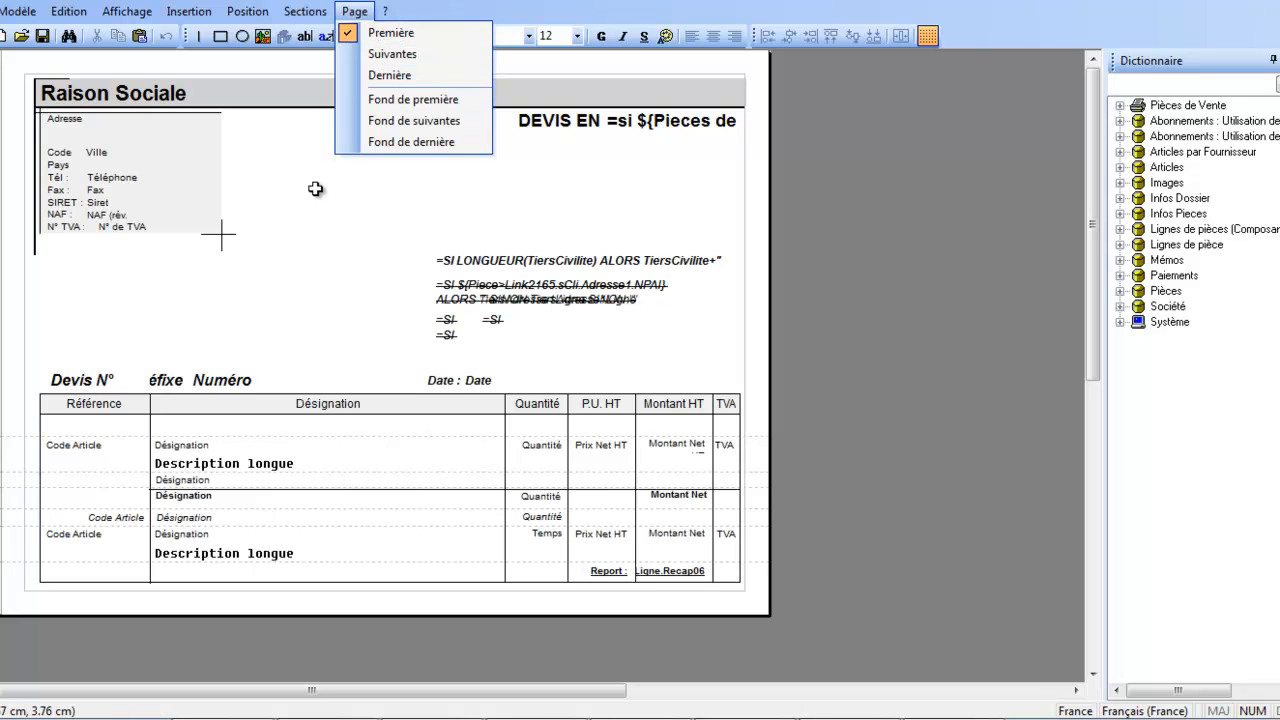
{"action": "left_click", "coordinate": [299, 223]}
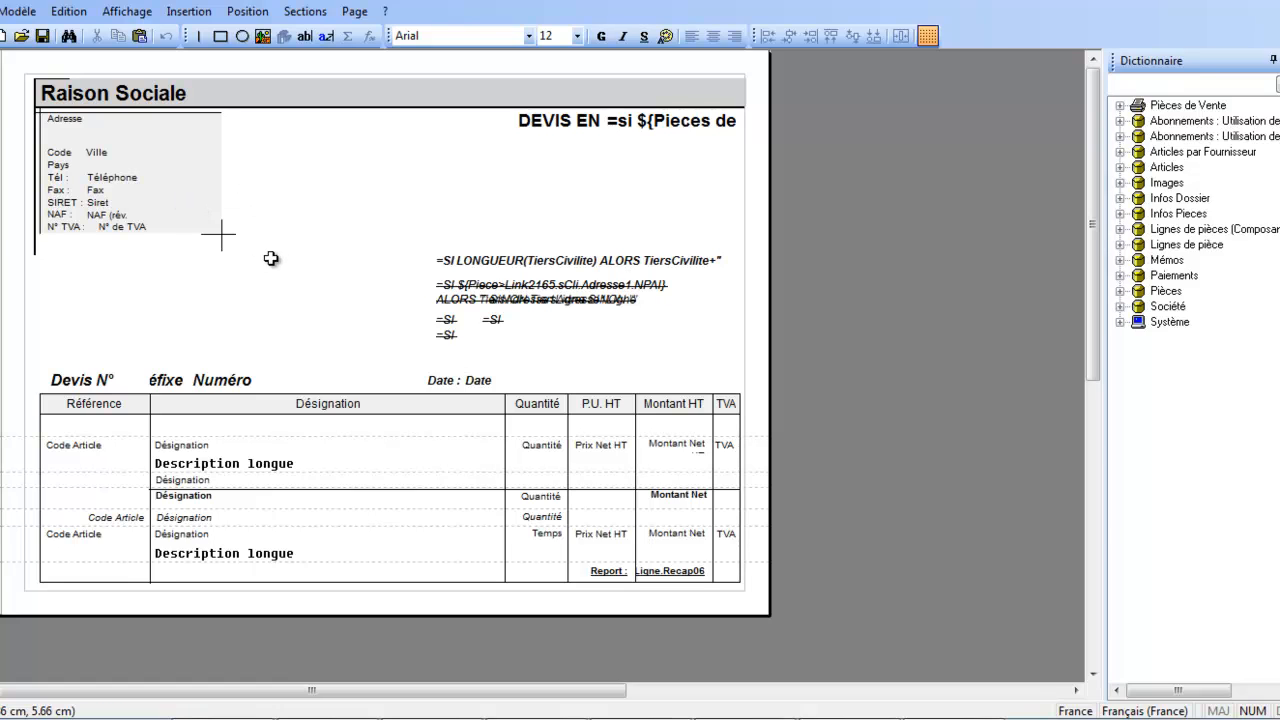
Delete the company address block and the Raison Sociale heading from the quote header.
{"action": "left_click_drag", "start_coordinate": [271, 260], "coordinate": [30, 113]}
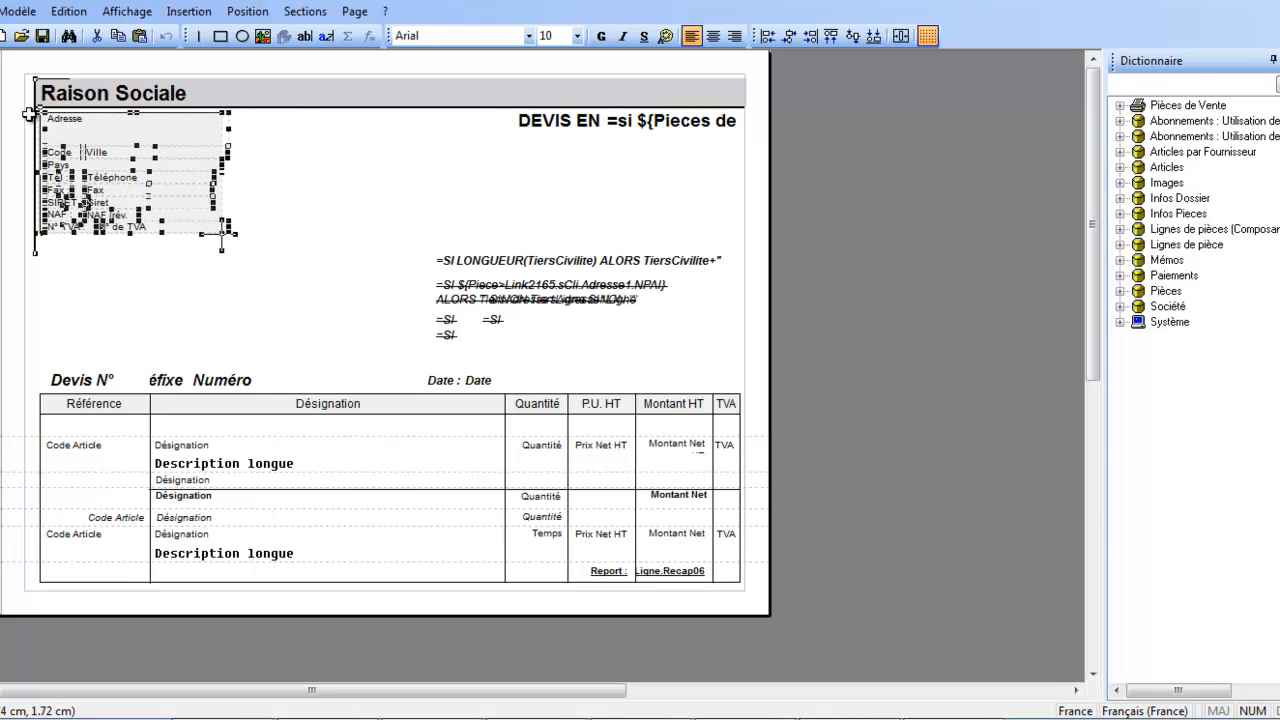
{"action": "key", "text": "Delete"}
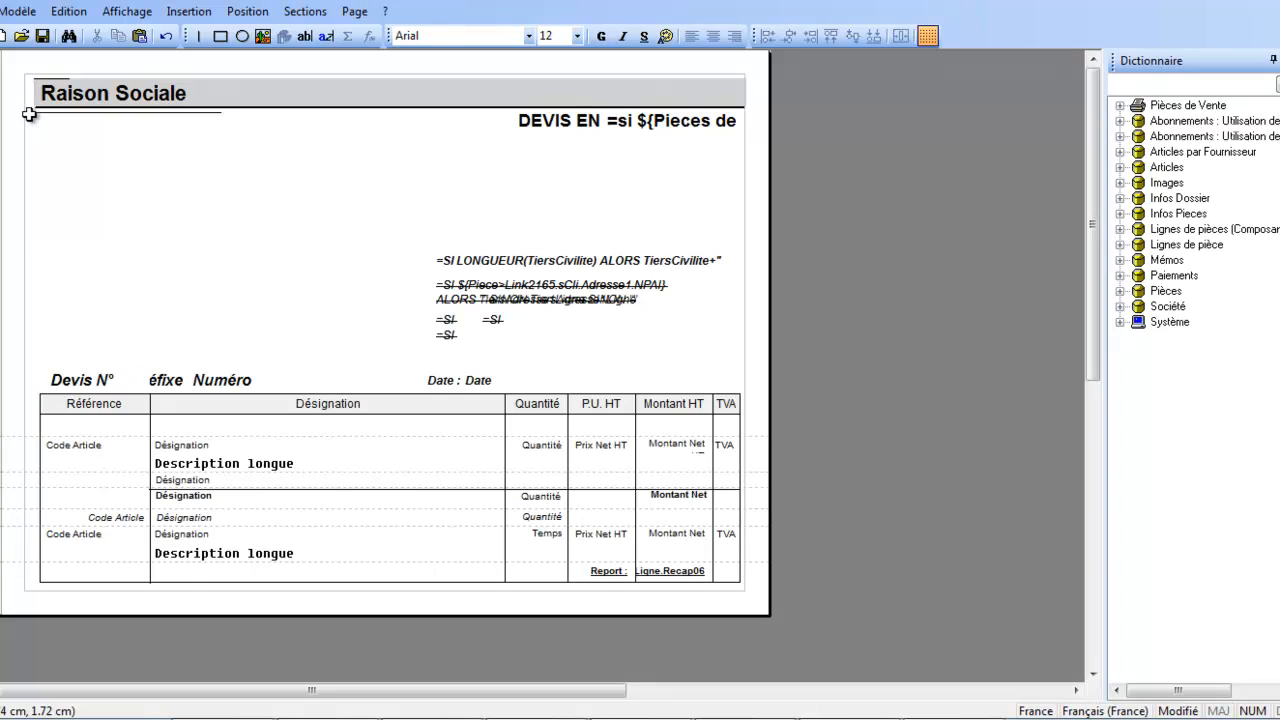
{"action": "left_click", "coordinate": [137, 104]}
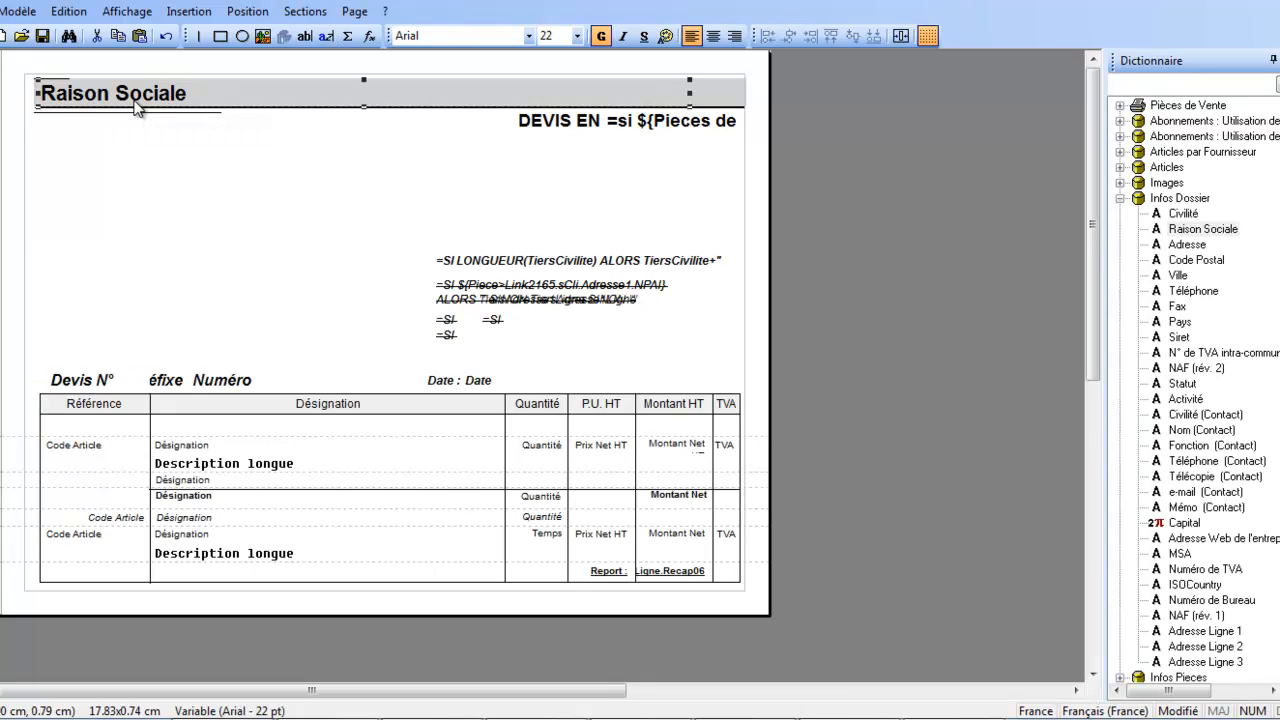
{"action": "key", "text": "Delete"}
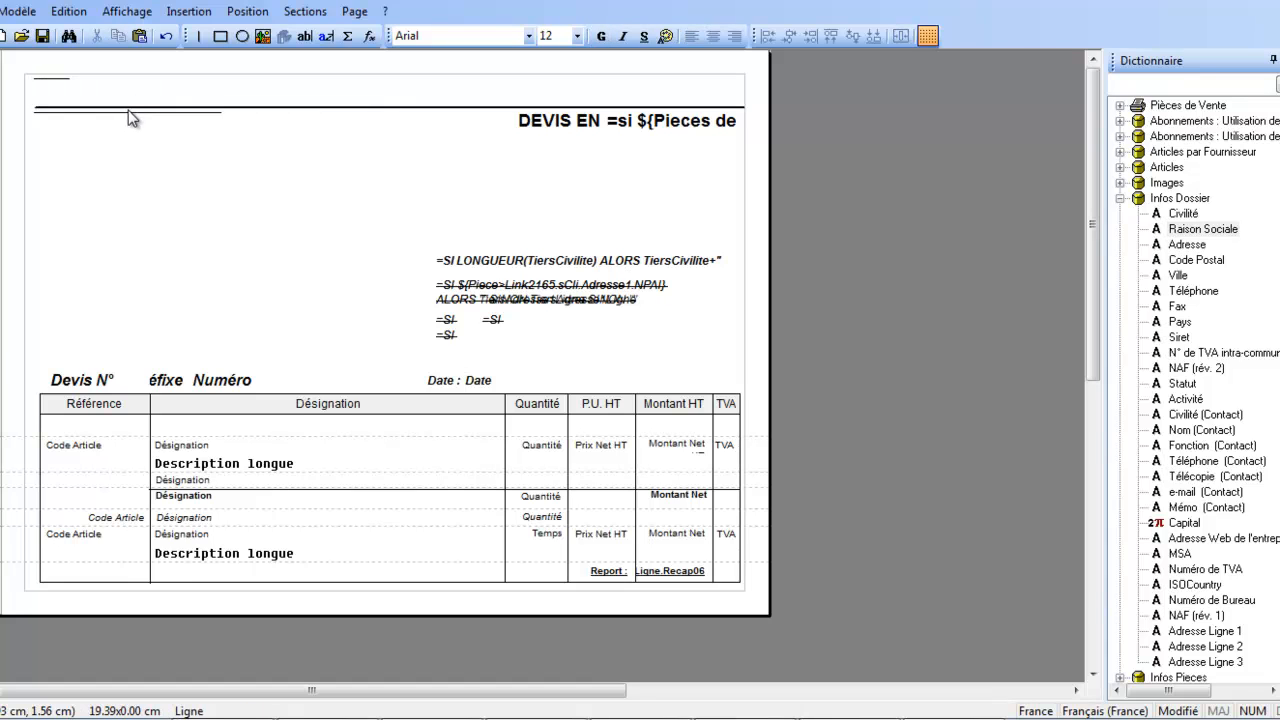
Delete the three leftover horizontal lines at the top of the quote header.
{"action": "left_click", "coordinate": [130, 110]}
{"action": "key", "text": "Delete"}
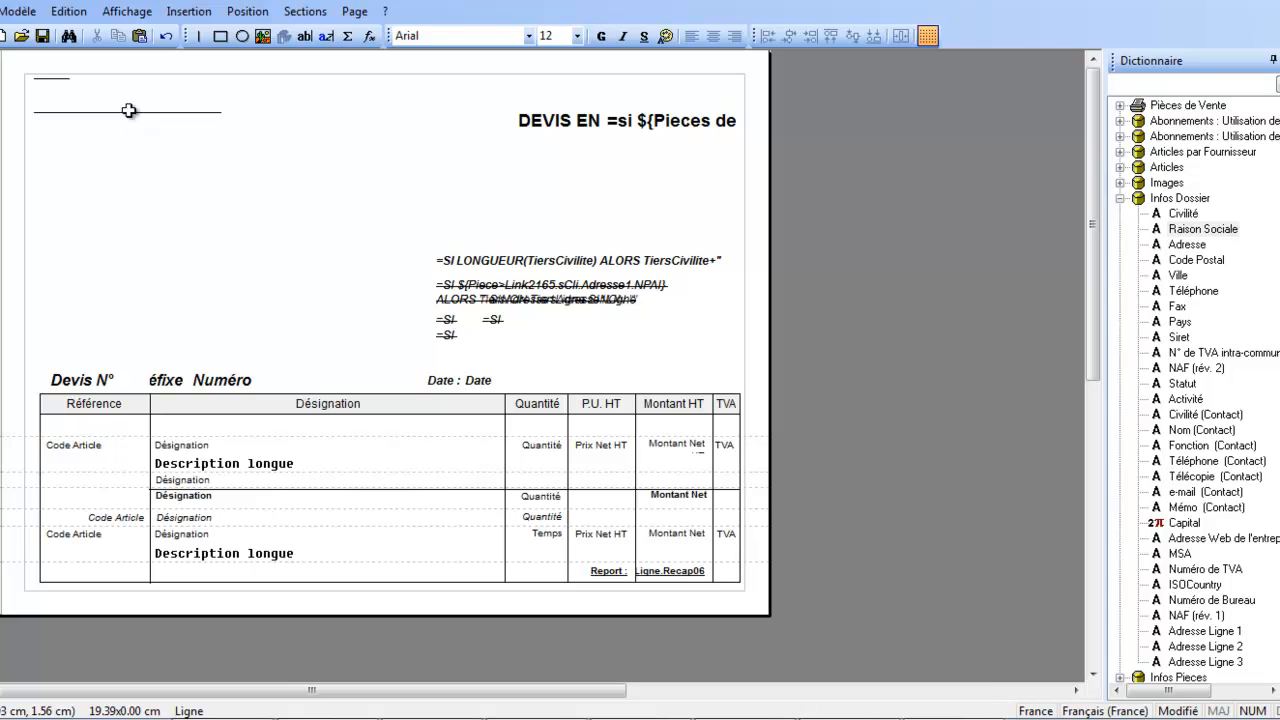
{"action": "left_click", "coordinate": [128, 113]}
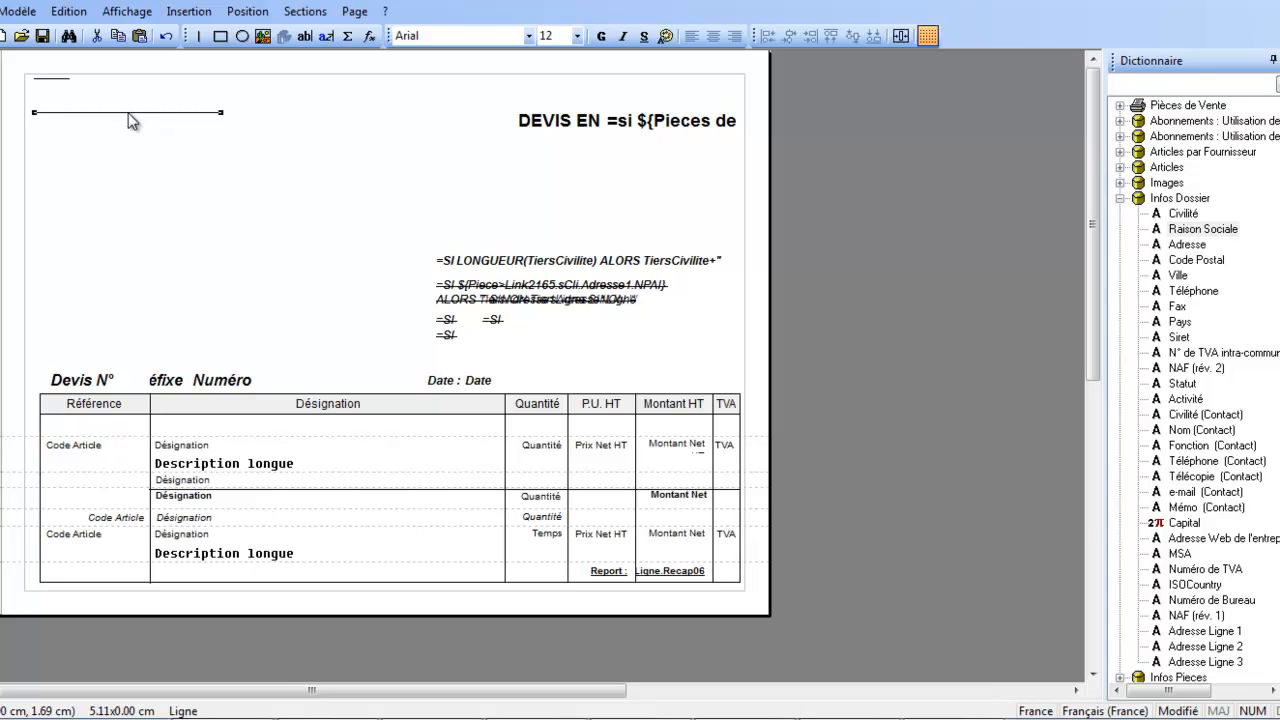
{"action": "key", "text": "Delete"}
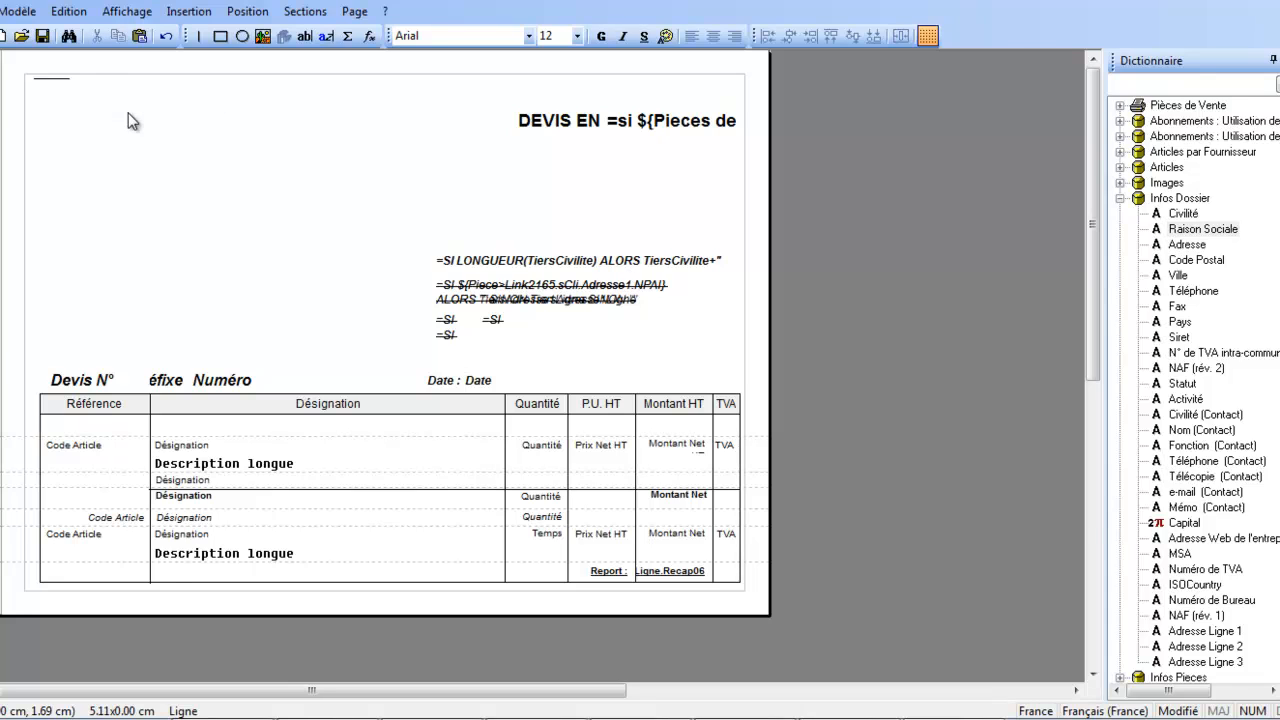
{"action": "left_click", "coordinate": [50, 79]}
{"action": "key", "text": "Delete"}
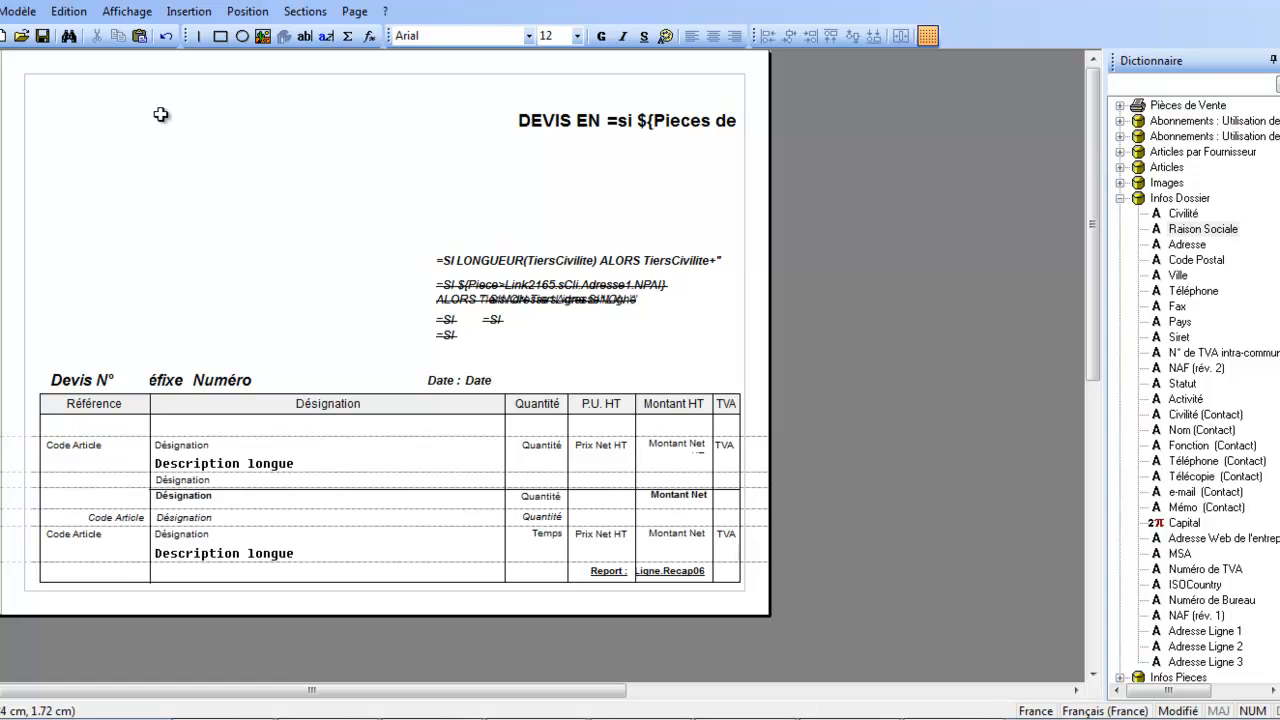
Insert the picture "1" from the LifeFrame image folder at the upper-left corner of the quote page.
{"action": "left_click", "coordinate": [266, 44]}
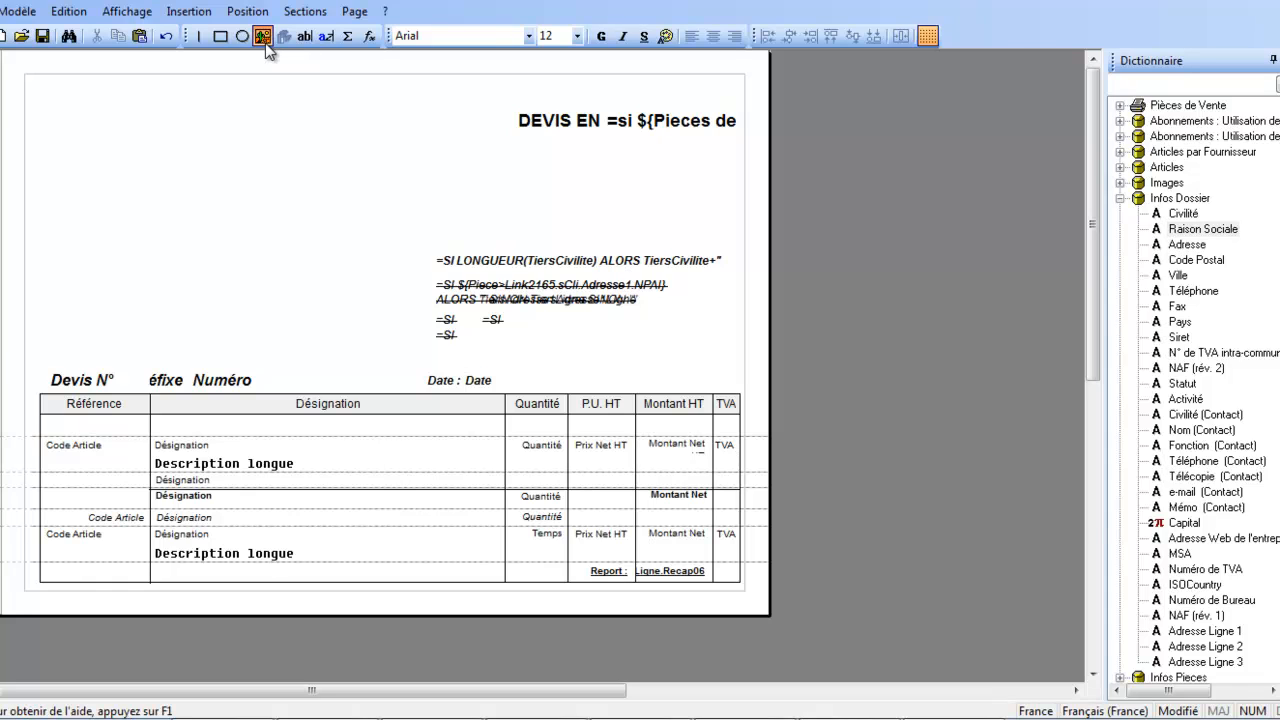
{"action": "left_click", "coordinate": [58, 93]}
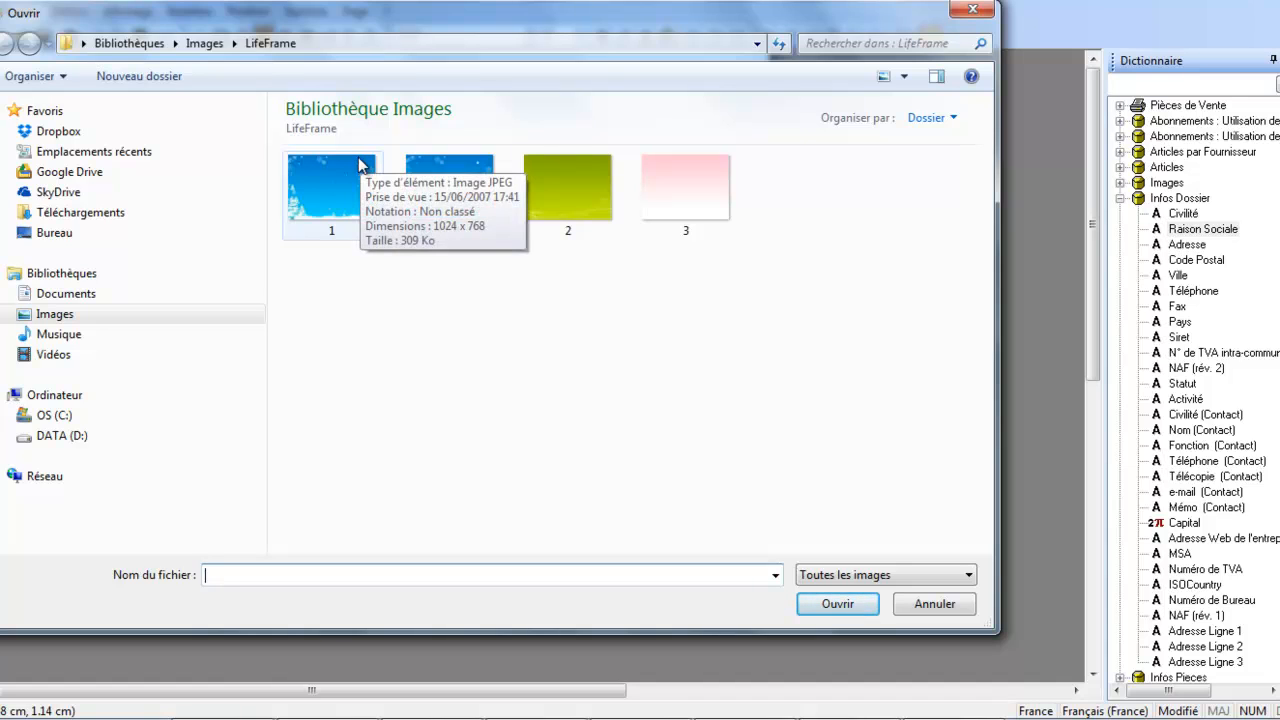
{"action": "left_click", "coordinate": [335, 184]}
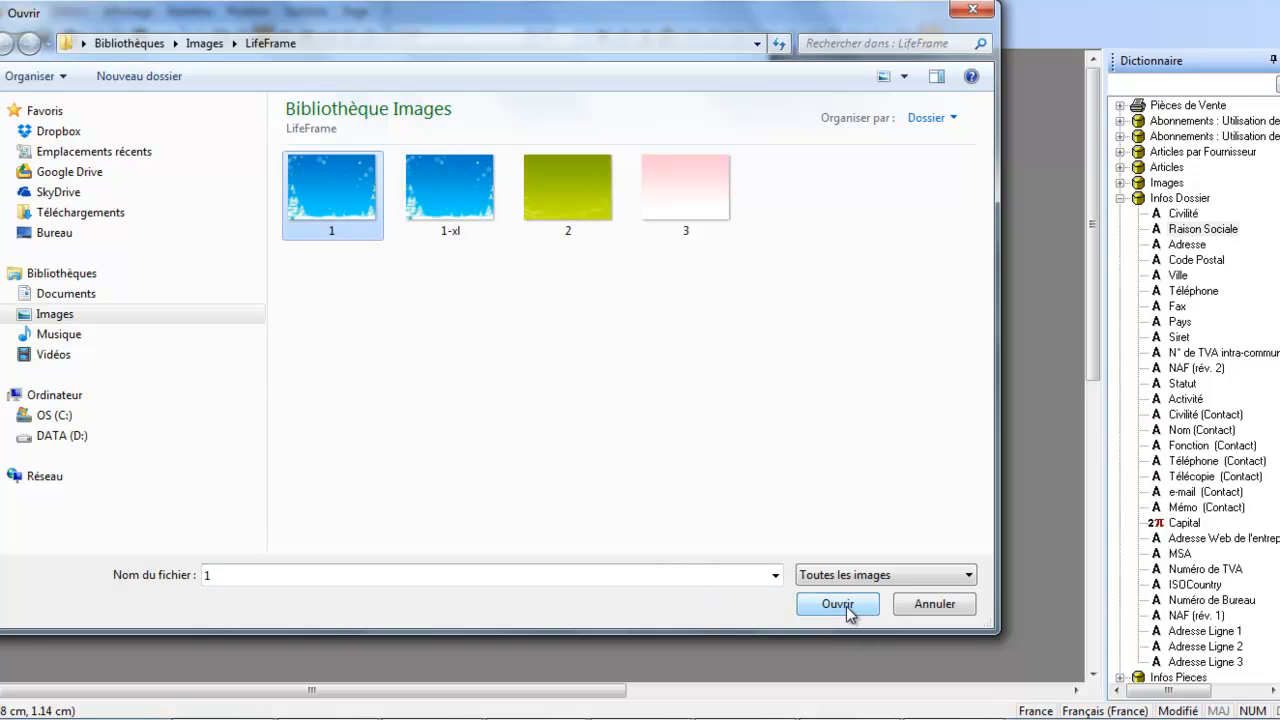
{"action": "left_click", "coordinate": [814, 606]}
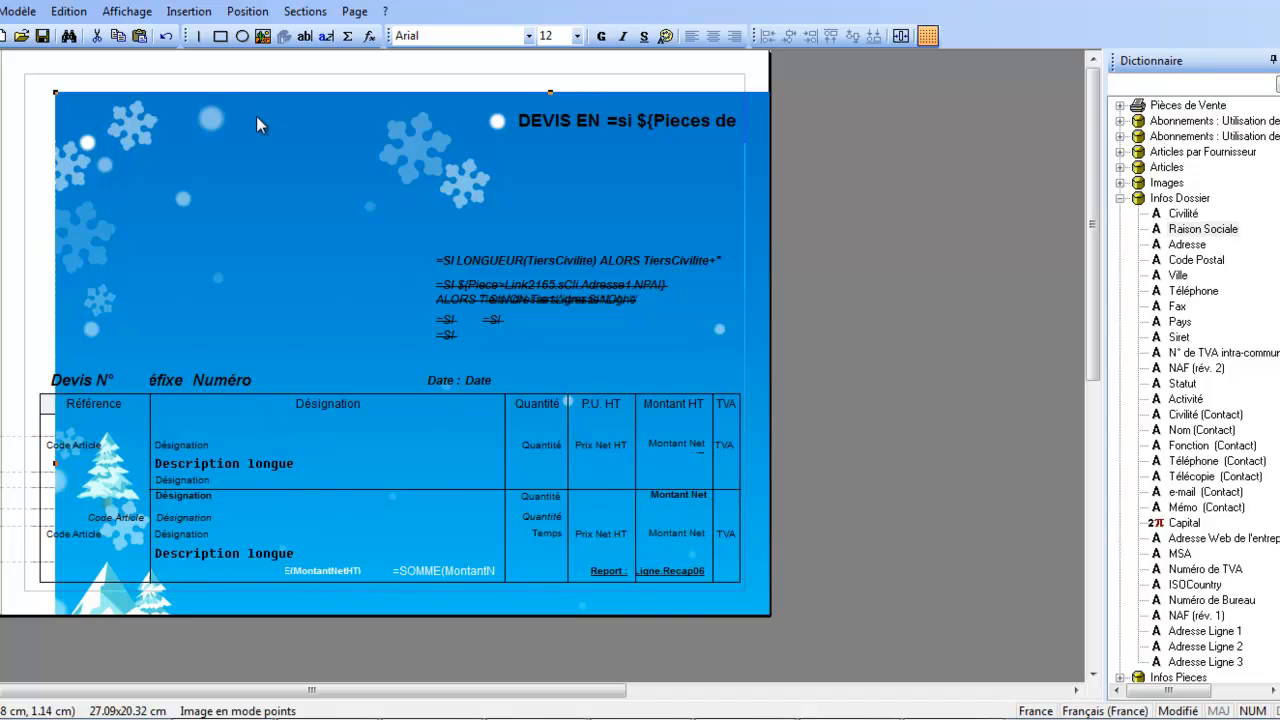
Set the inserted image's horizontal and vertical size to 10,00 cm each in its properties.
{"action": "right_click", "coordinate": [257, 118]}
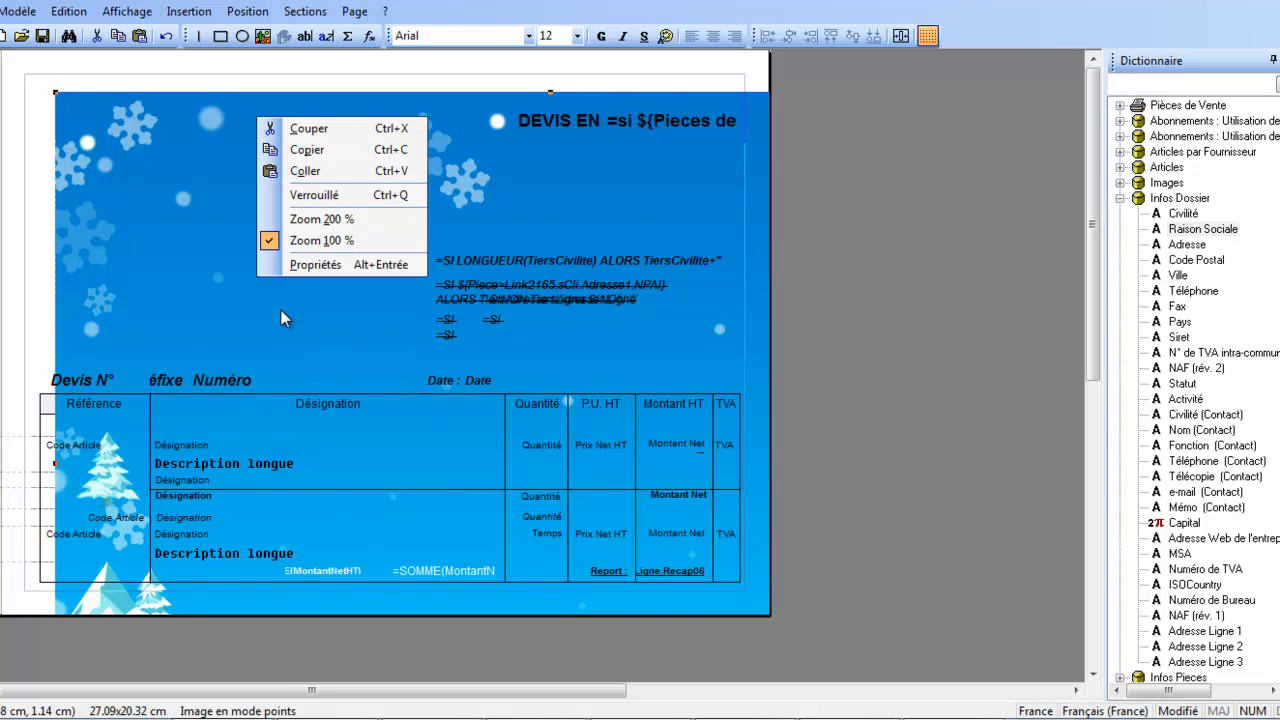
{"action": "left_click", "coordinate": [311, 265]}
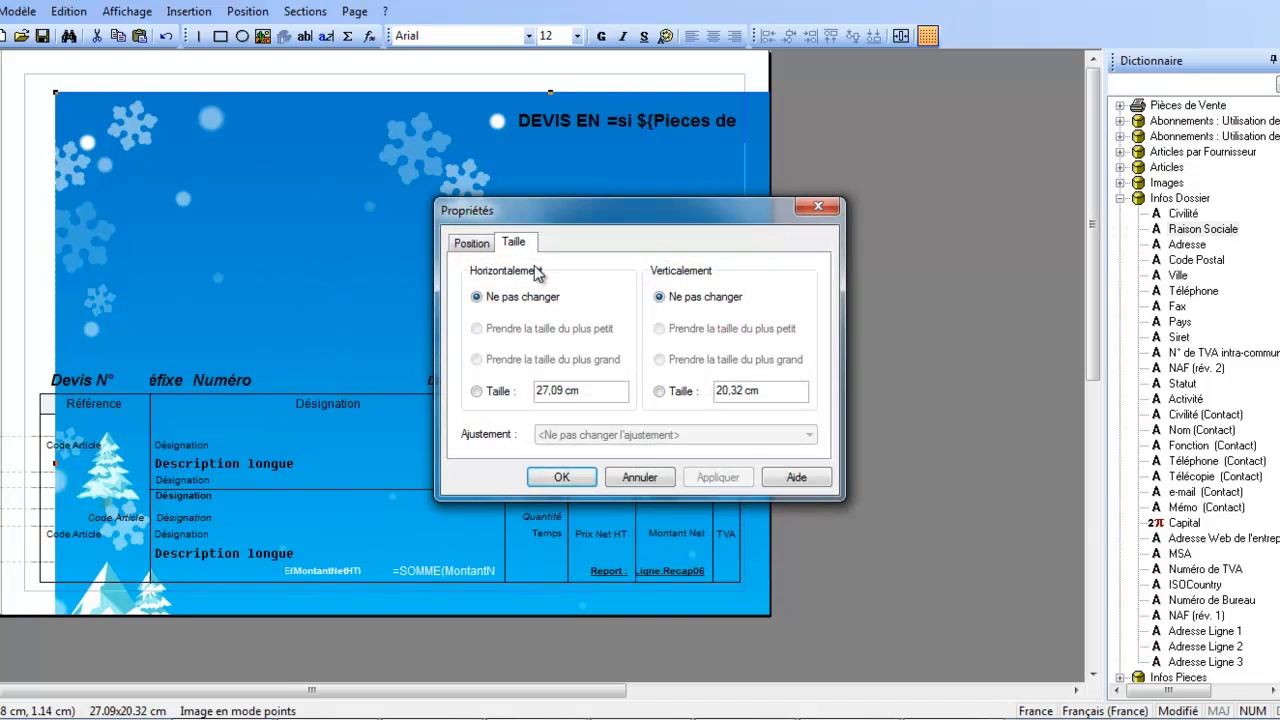
{"action": "left_click", "coordinate": [476, 244]}
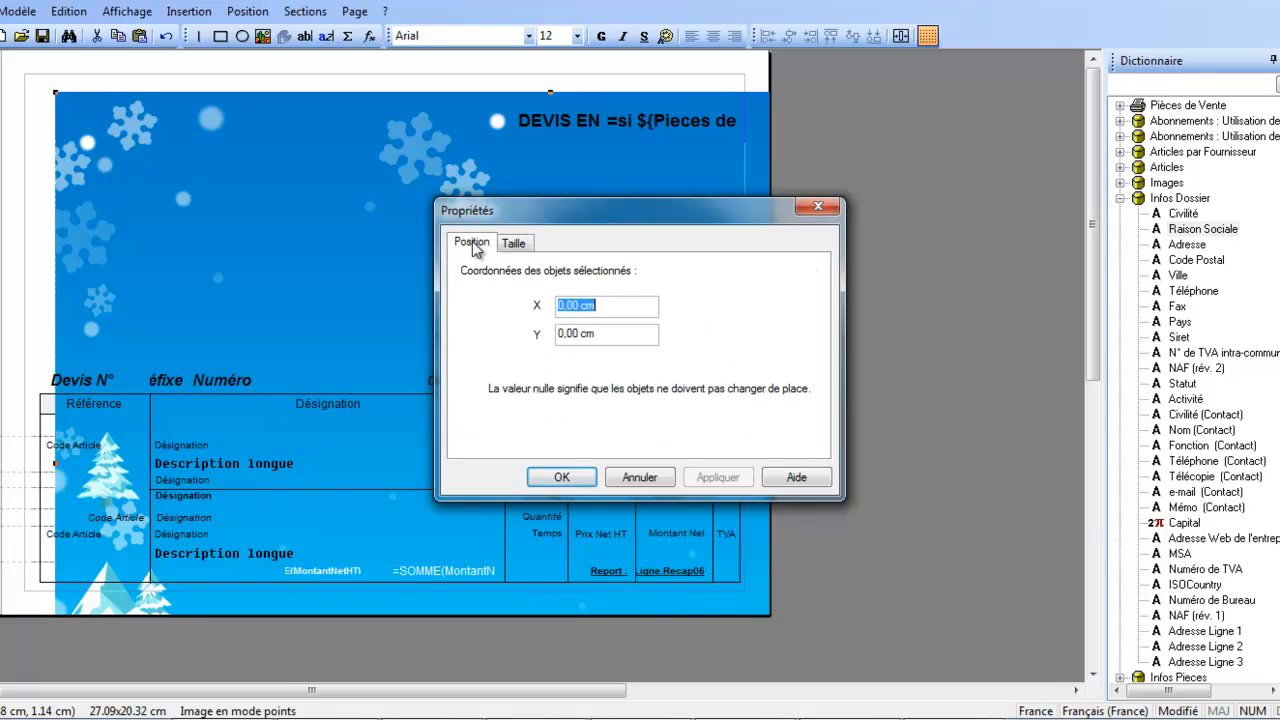
{"action": "left_click", "coordinate": [511, 243]}
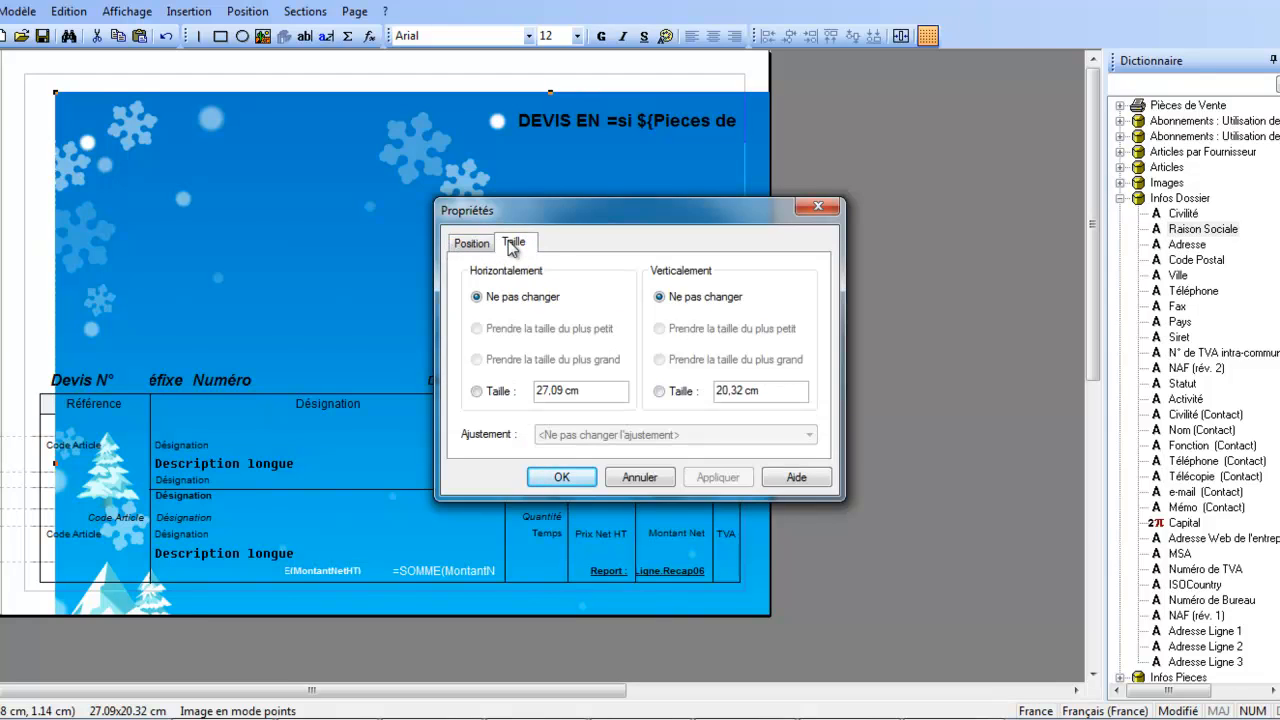
{"action": "left_click", "coordinate": [477, 392]}
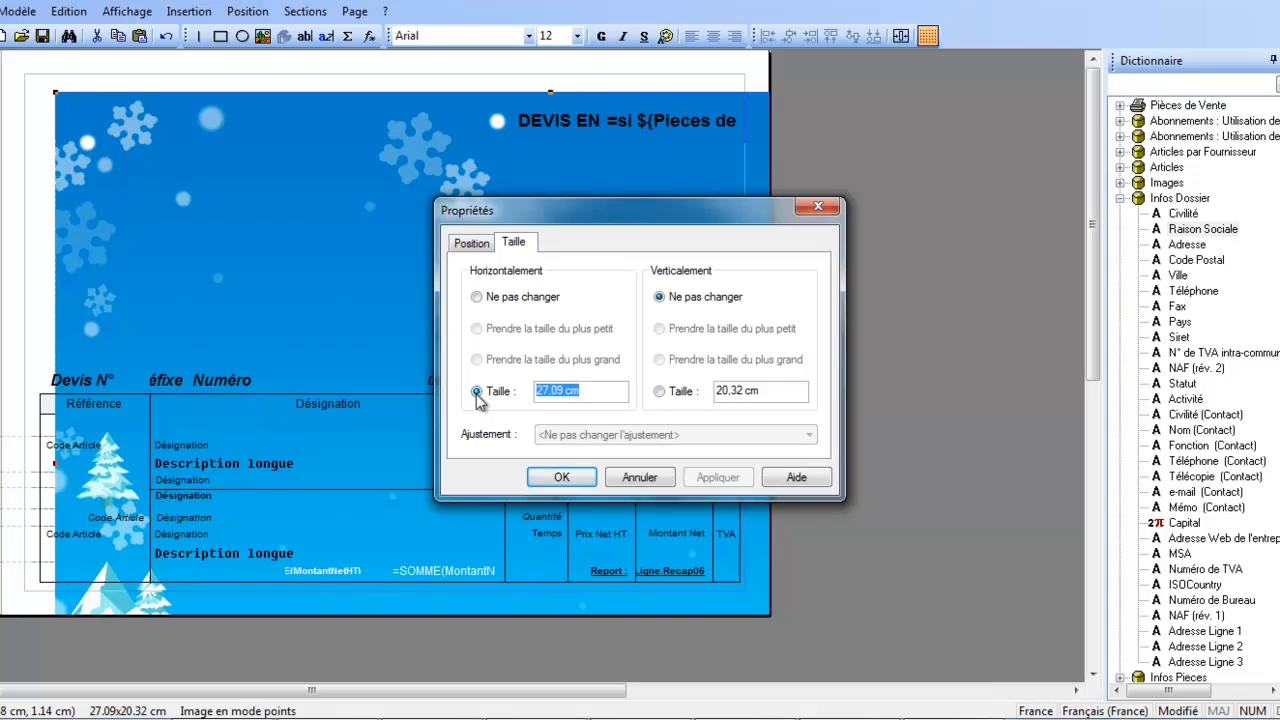
{"action": "type", "text": "10,00 cm"}
{"action": "key", "text": "Tab"}
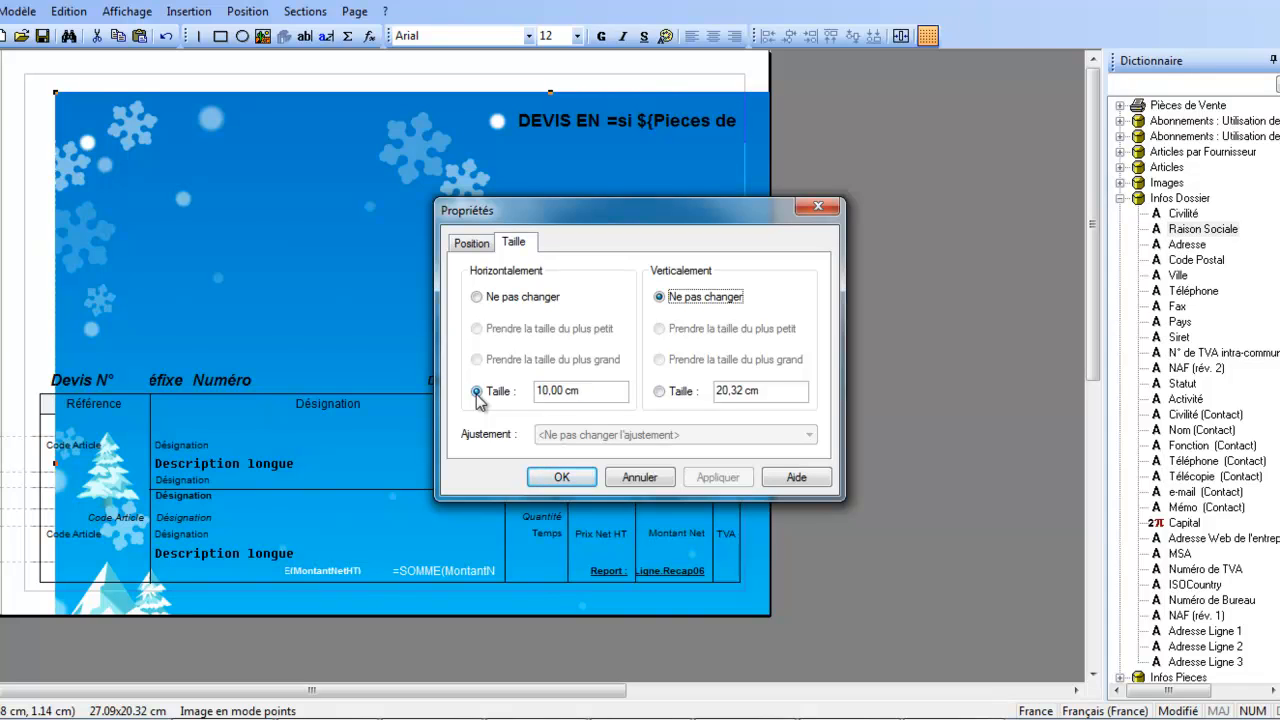
{"action": "left_click", "coordinate": [730, 401]}
{"action": "type", "text": "10,00 cm"}
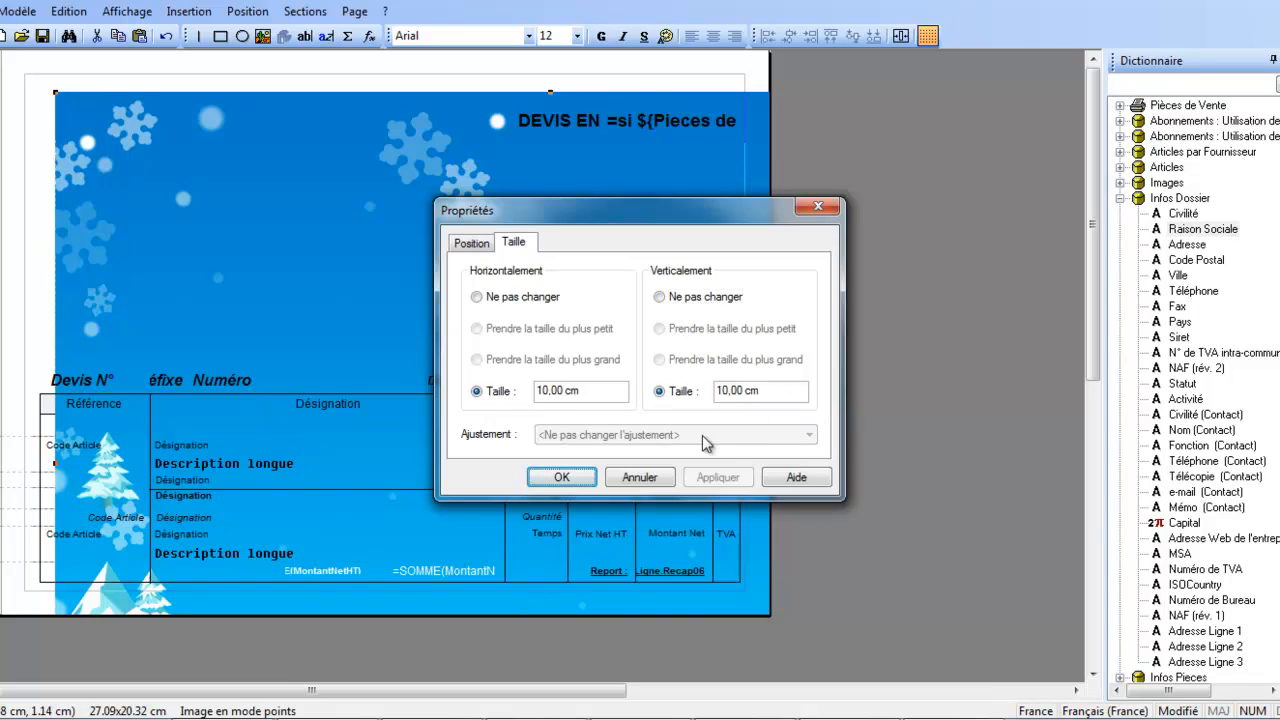
{"action": "left_click", "coordinate": [561, 477]}
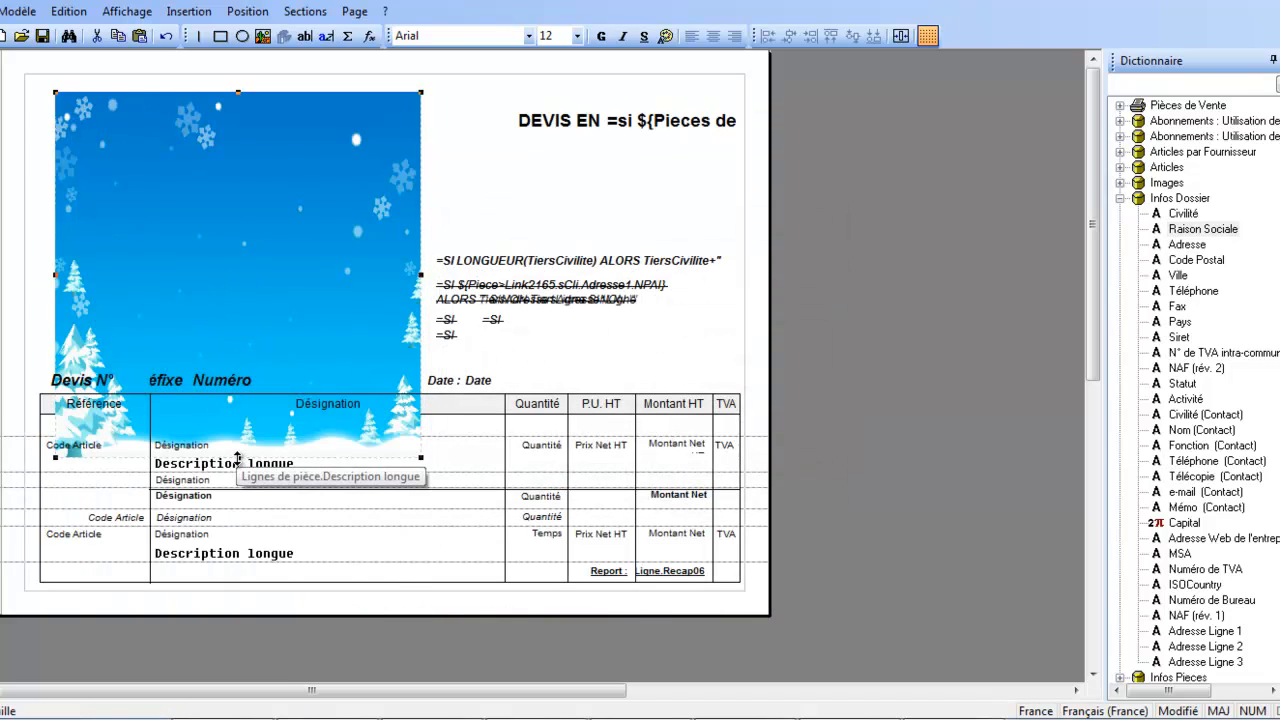
Resize the image freehand into a wide banner about 2.7 cm high, reaching nearly to the DEVIS EN heading, and deselect it.
{"action": "left_click_drag", "start_coordinate": [238, 458], "coordinate": [227, 287]}
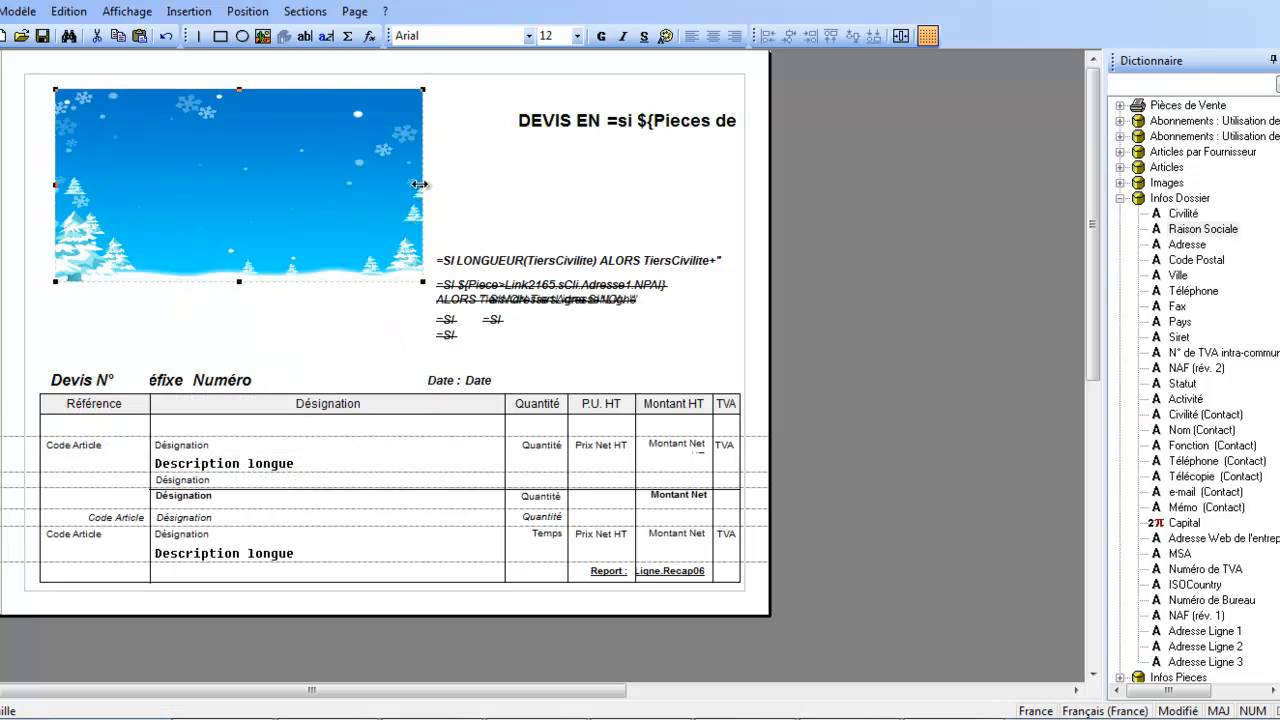
{"action": "left_click_drag", "start_coordinate": [419, 184], "coordinate": [268, 184]}
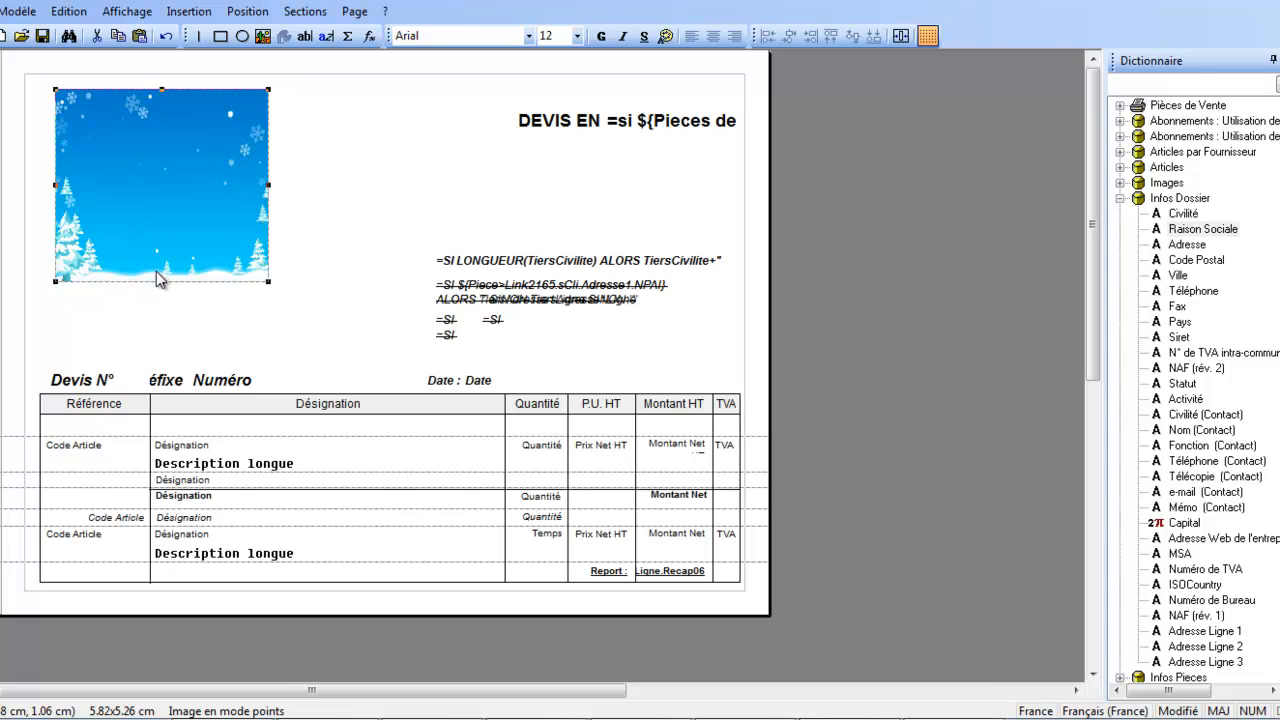
{"action": "left_click_drag", "start_coordinate": [162, 280], "coordinate": [163, 188]}
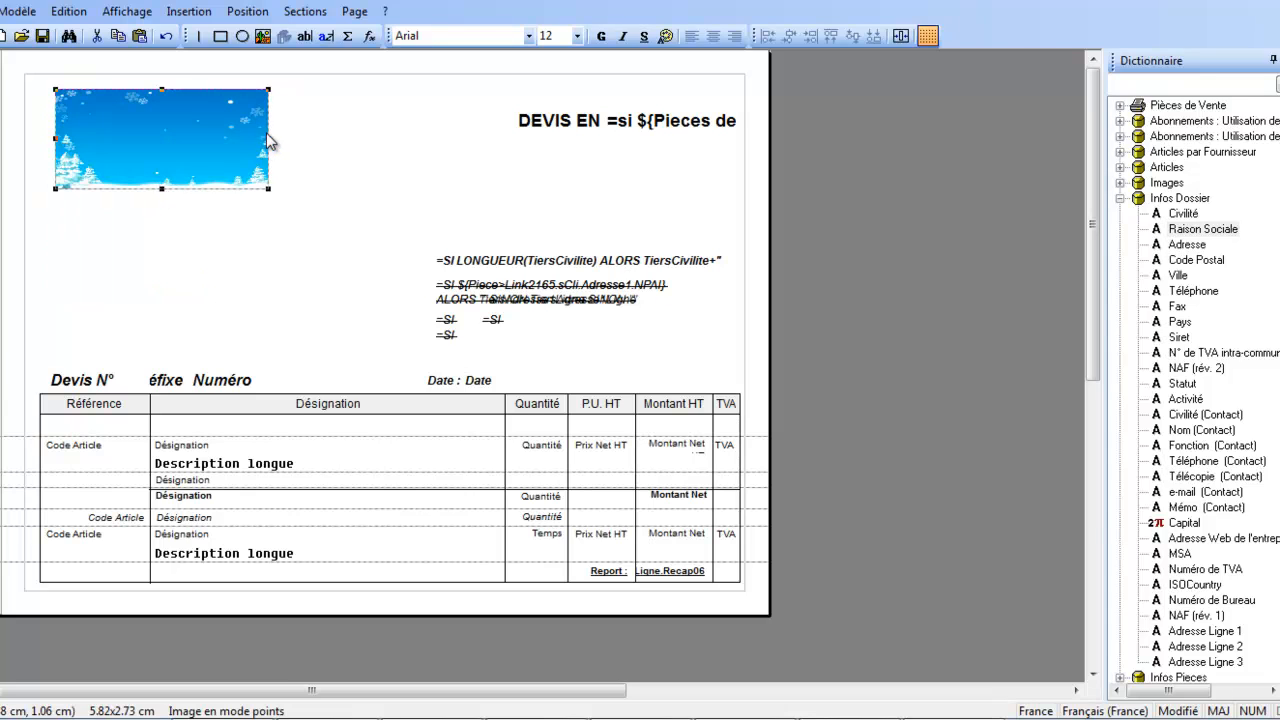
{"action": "left_click_drag", "start_coordinate": [268, 139], "coordinate": [468, 162]}
{"action": "left_click", "coordinate": [231, 201]}
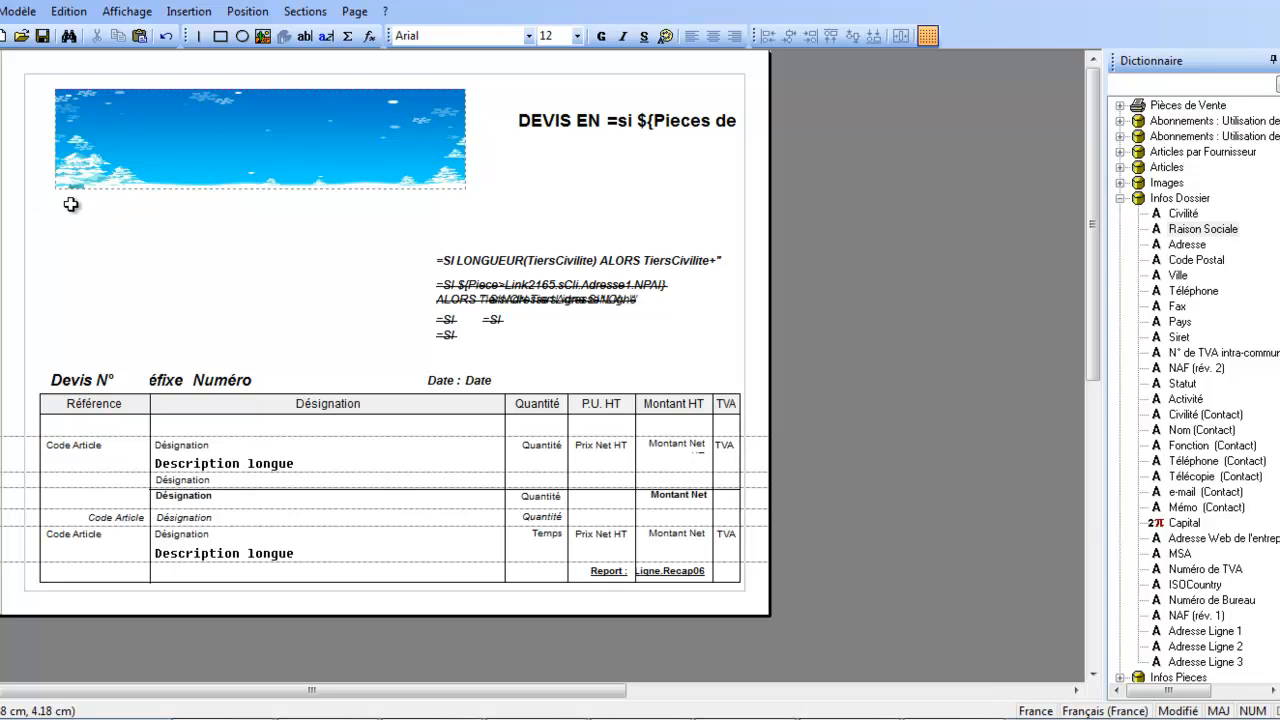
Add a text box reading "Adresse :" just below the banner image, near its left edge.
{"action": "left_click", "coordinate": [305, 36]}
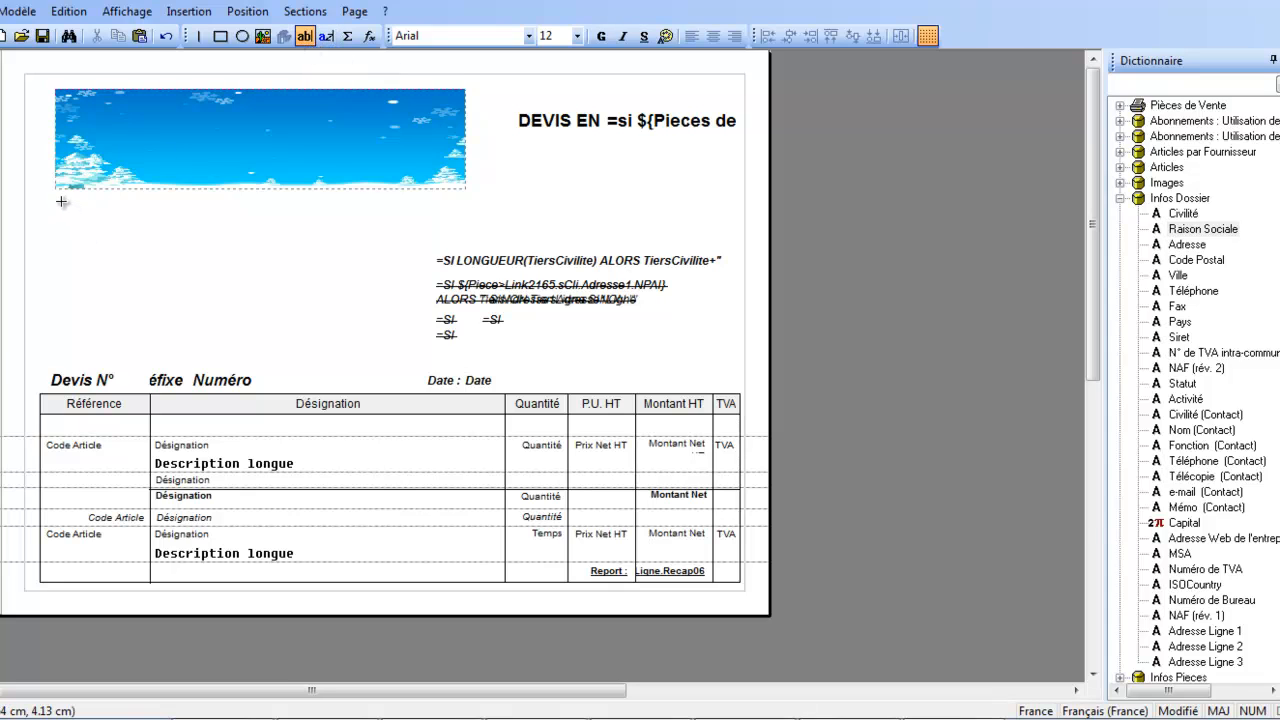
{"action": "left_click_drag", "start_coordinate": [61, 202], "coordinate": [157, 232]}
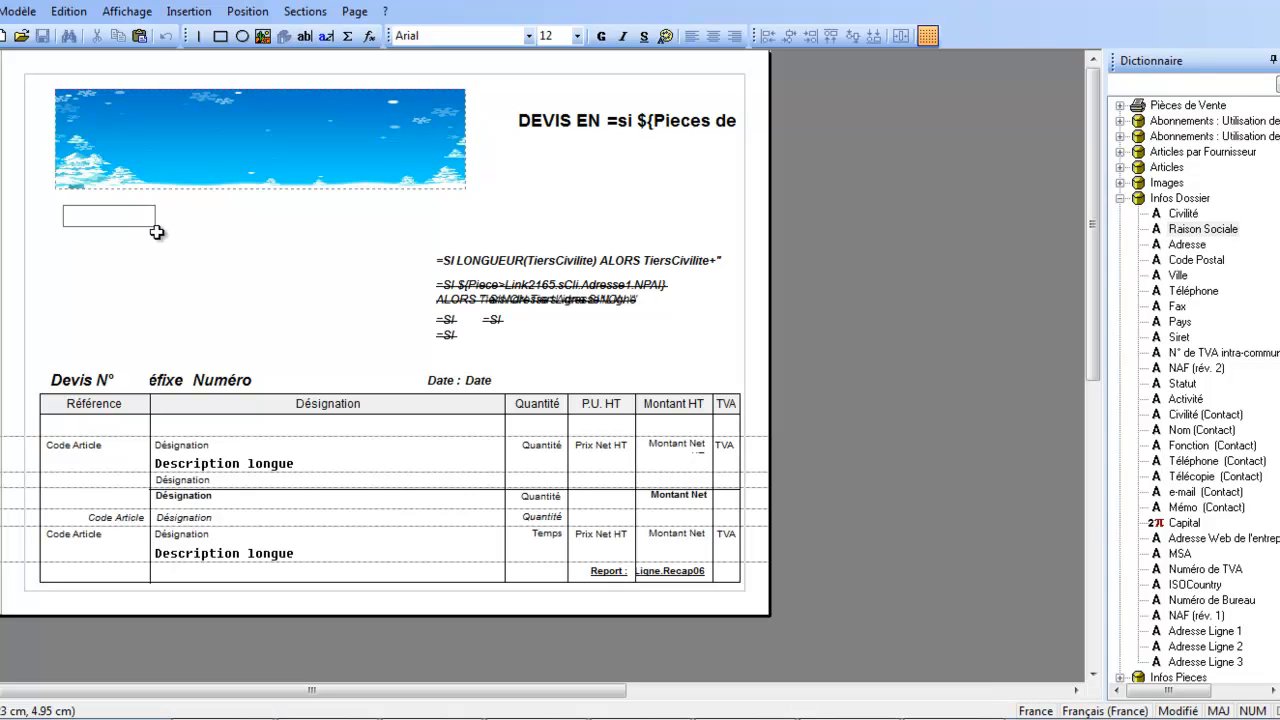
{"action": "type", "text": "aDRE"}
{"action": "key", "text": "BackSpace"}
{"action": "key", "text": "BackSpace"}
{"action": "key", "text": "BackSpace"}
{"action": "key", "text": "BackSpace"}
{"action": "key", "text": "Caps_Lock"}
{"action": "type", "text": "Adresse"}
{"action": "left_click", "coordinate": [143, 280]}
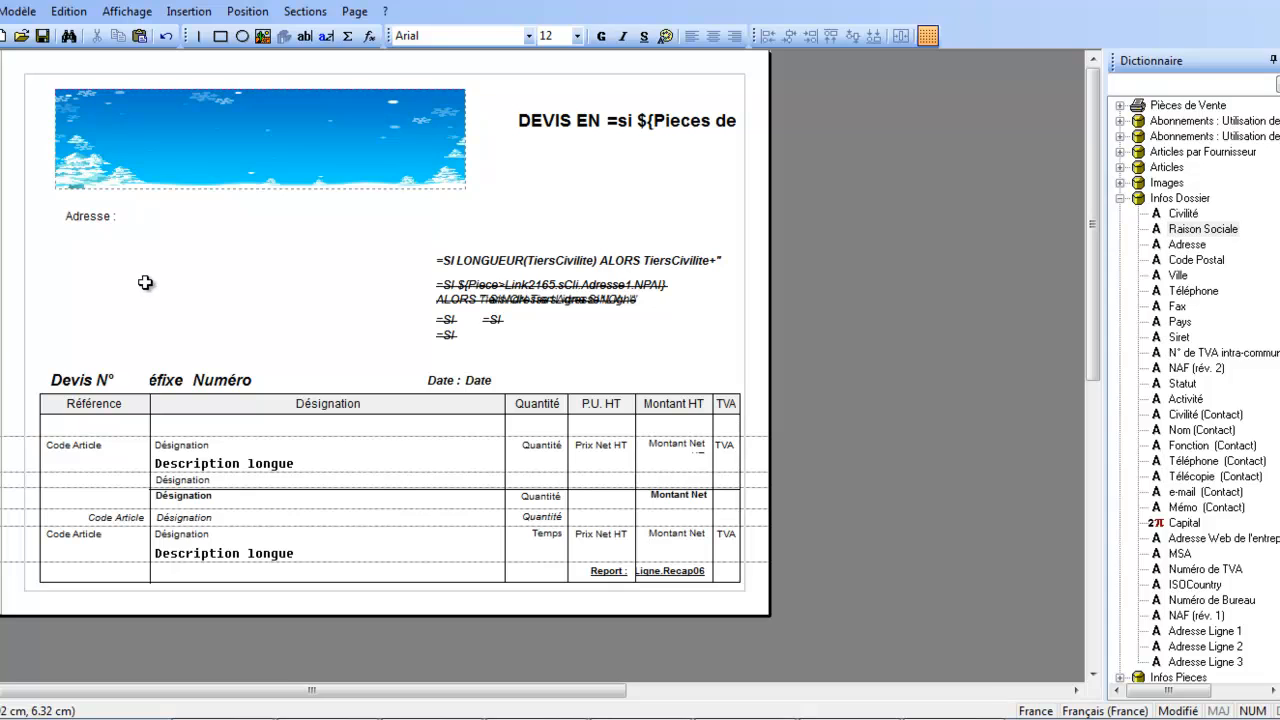
Narrow the "Adresse :" text box to about 1.8 cm wide and deselect it.
{"action": "left_click", "coordinate": [90, 224]}
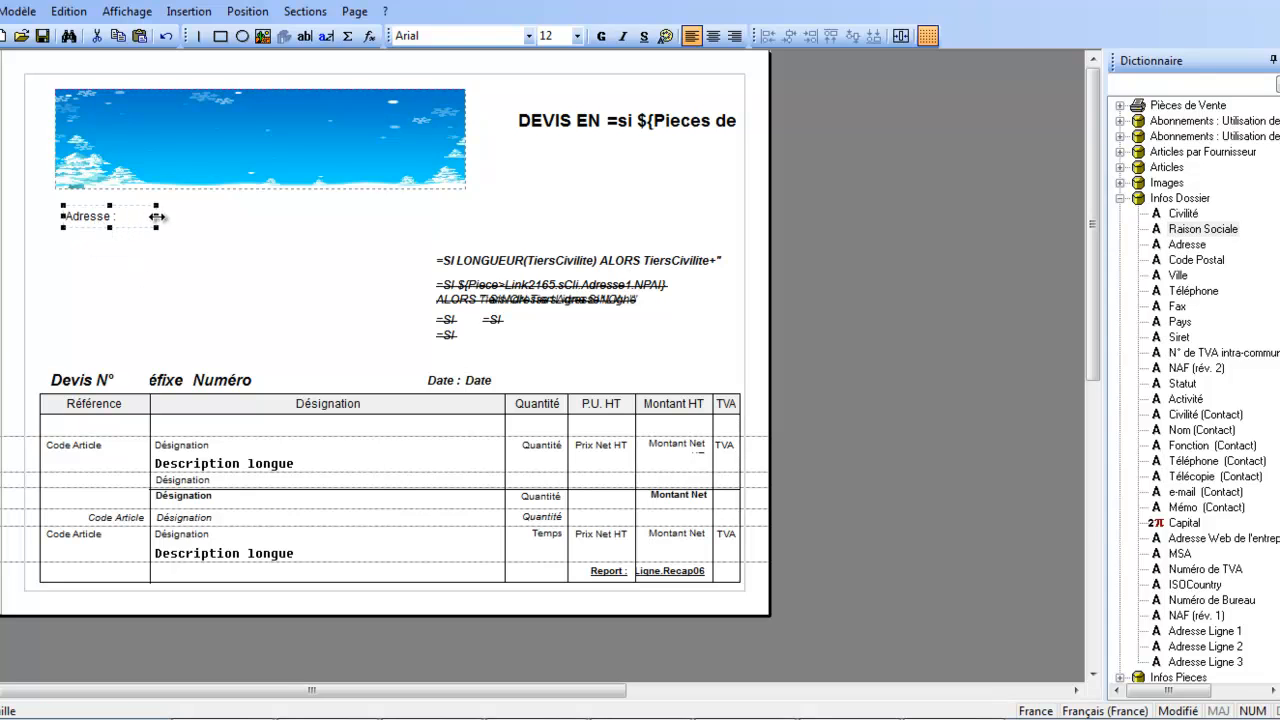
{"action": "left_click_drag", "start_coordinate": [157, 216], "coordinate": [130, 217]}
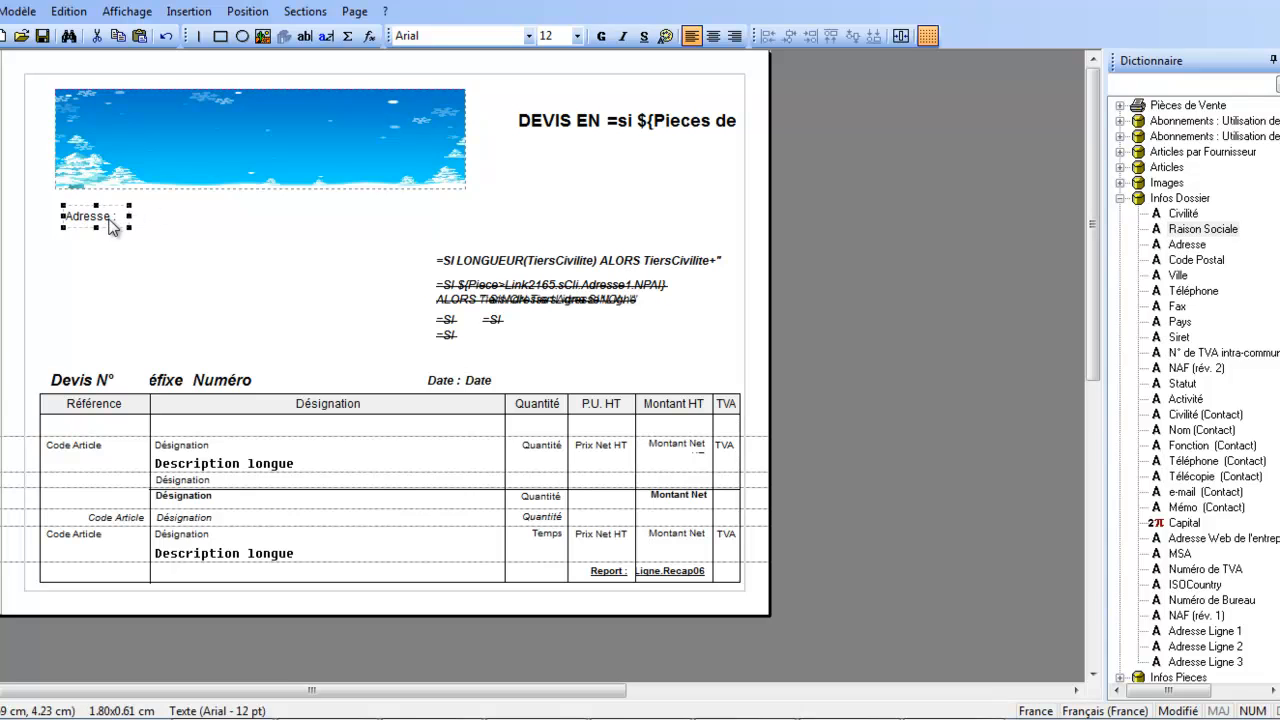
{"action": "left_click", "coordinate": [123, 265]}
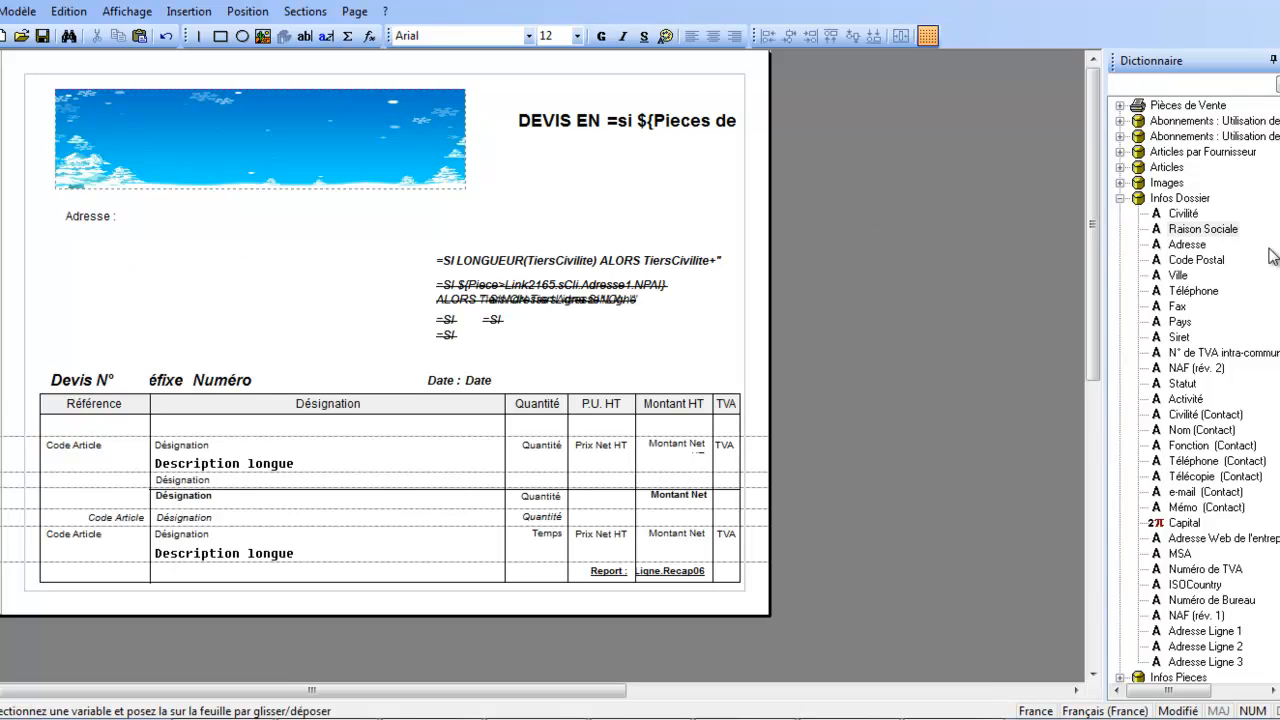
Place the Infos Dossier Adresse variable beside the "Adresse :" label and shorten it to end just before the customer address block.
{"action": "left_click", "coordinate": [1190, 246]}
{"action": "left_click_drag", "start_coordinate": [1190, 250], "coordinate": [126, 213]}
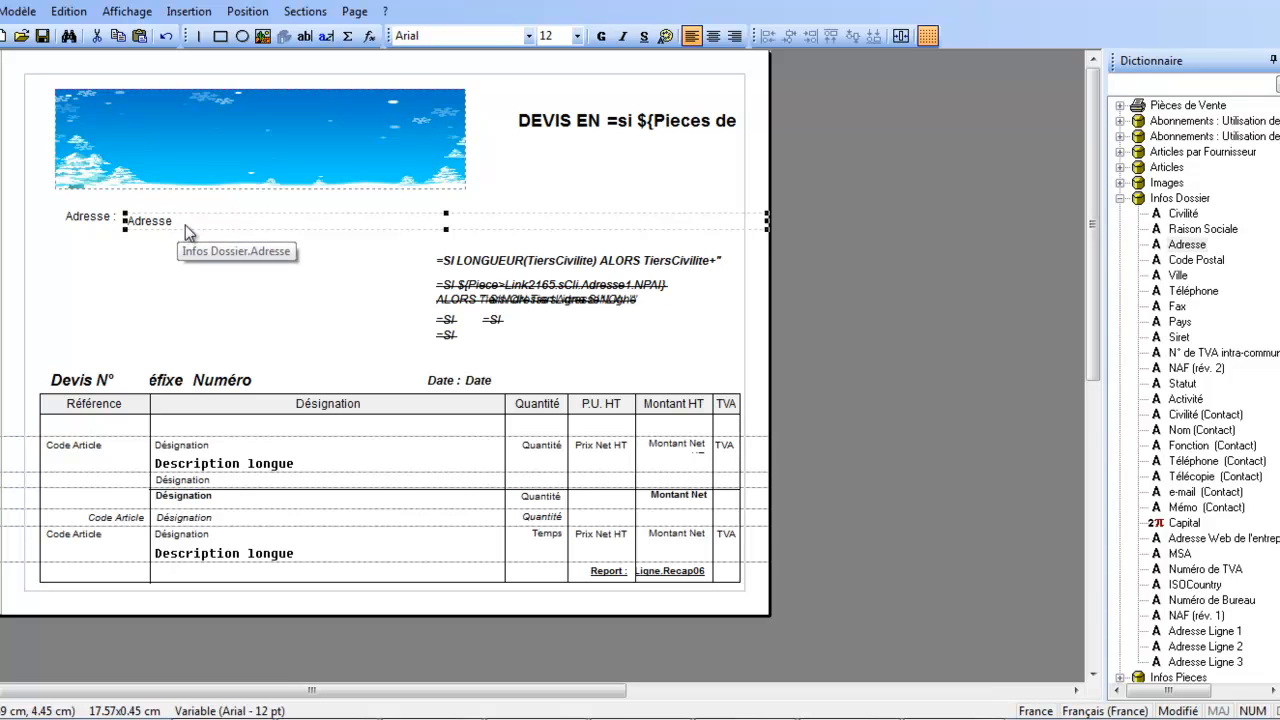
{"action": "left_click_drag", "start_coordinate": [767, 220], "coordinate": [427, 224]}
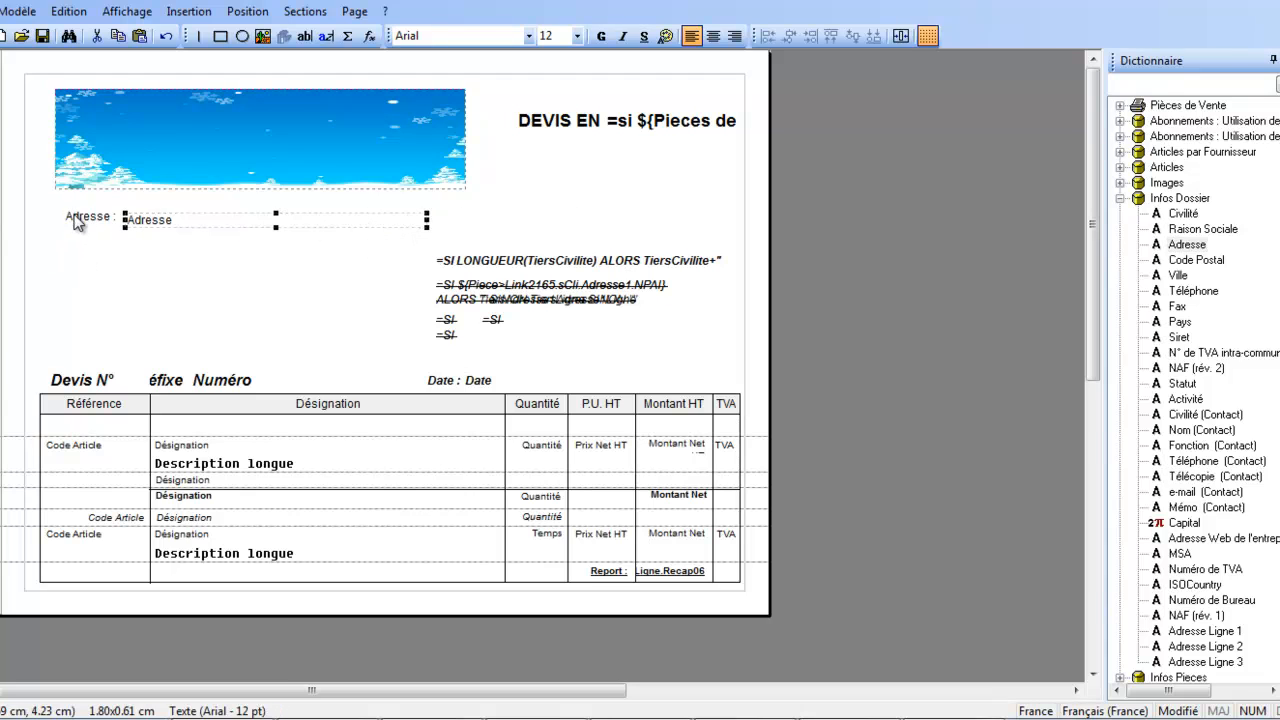
{"action": "left_click", "coordinate": [74, 254]}
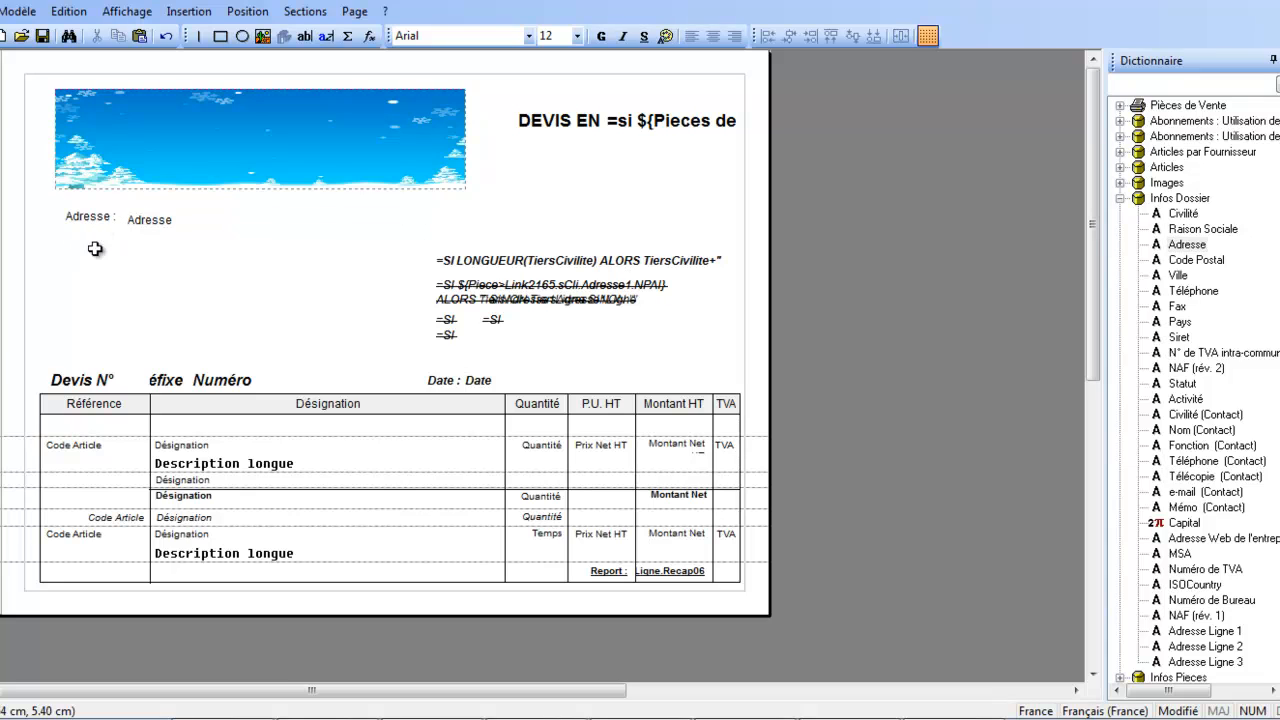
Add the text "CP :" below the "Adresse :" label and place the Infos Dossier Code Postal variable beside it.
{"action": "left_click", "coordinate": [306, 37]}
{"action": "left_click_drag", "start_coordinate": [66, 239], "coordinate": [128, 269]}
{"action": "type", "text": "CP"}
{"action": "key", "text": "Caps_Lock"}
{"action": "left_click", "coordinate": [192, 298]}
{"action": "left_click_drag", "start_coordinate": [1192, 262], "coordinate": [110, 254]}
{"action": "left_click", "coordinate": [150, 292]}
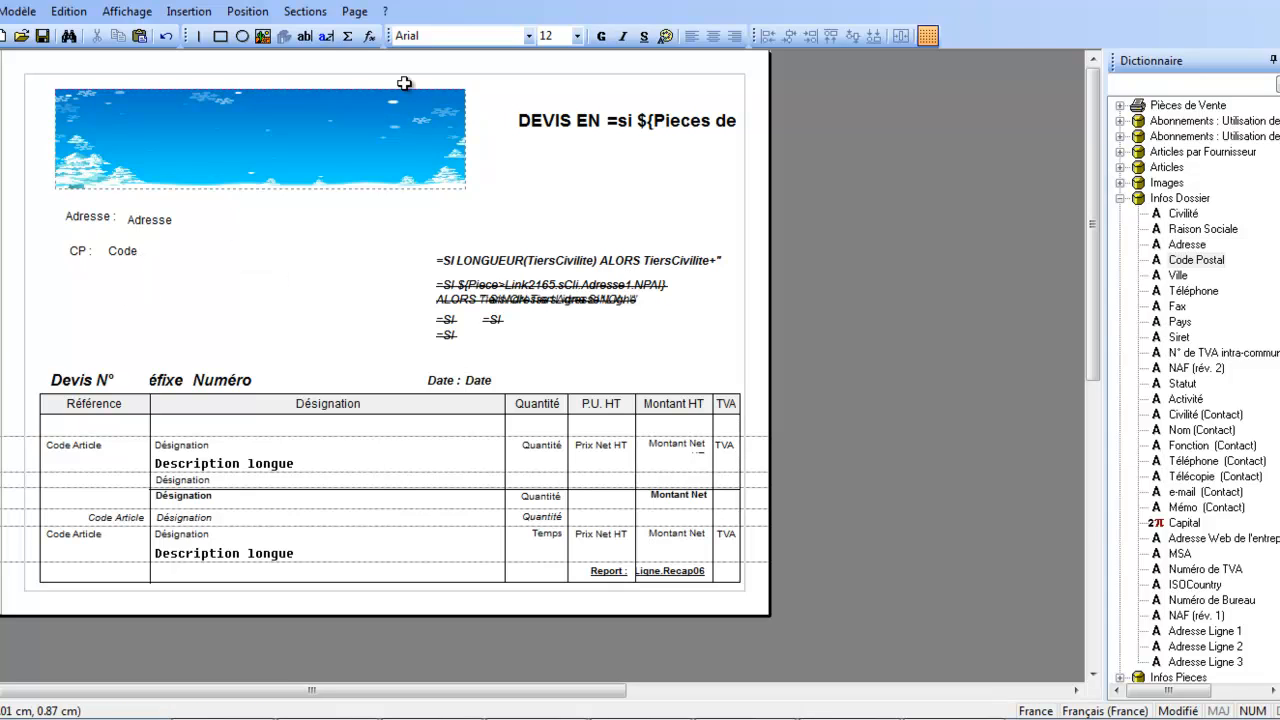
Add the text "Ville :" to the right of the Code Postal variable and narrow its box to fit the word.
{"action": "left_click", "coordinate": [305, 36]}
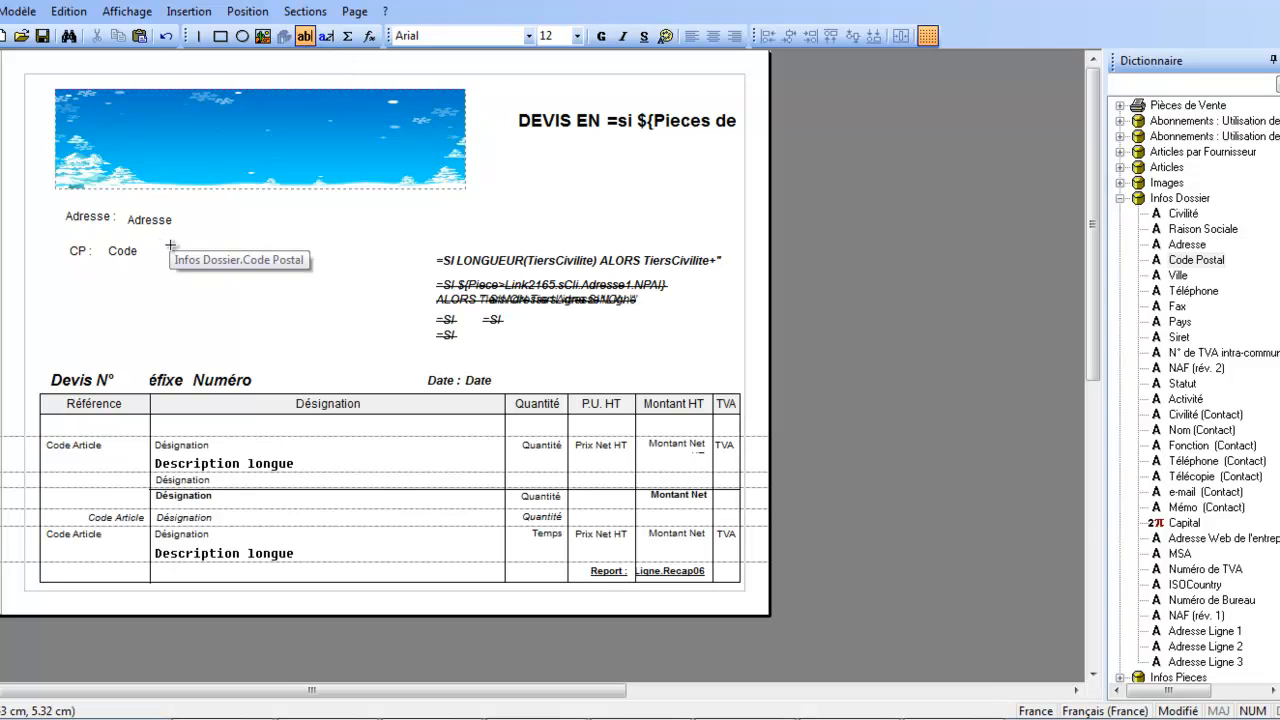
{"action": "left_click_drag", "start_coordinate": [168, 243], "coordinate": [280, 265]}
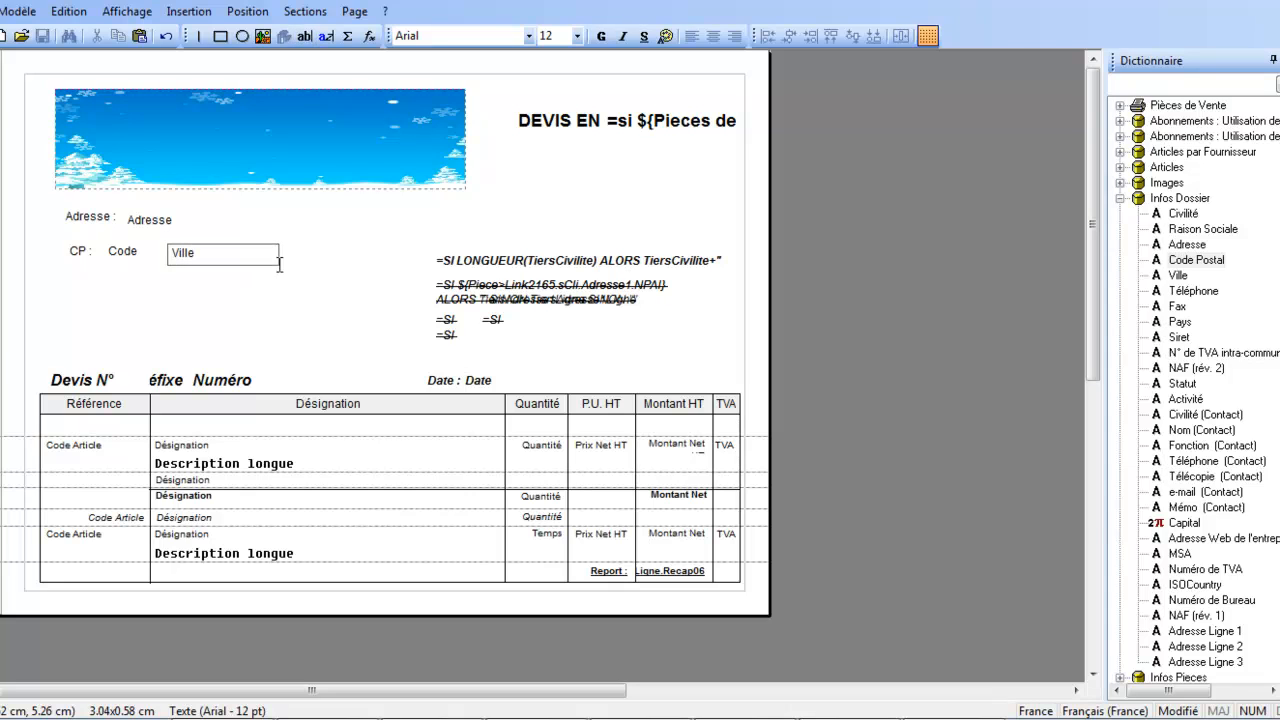
{"action": "left_click", "coordinate": [280, 297]}
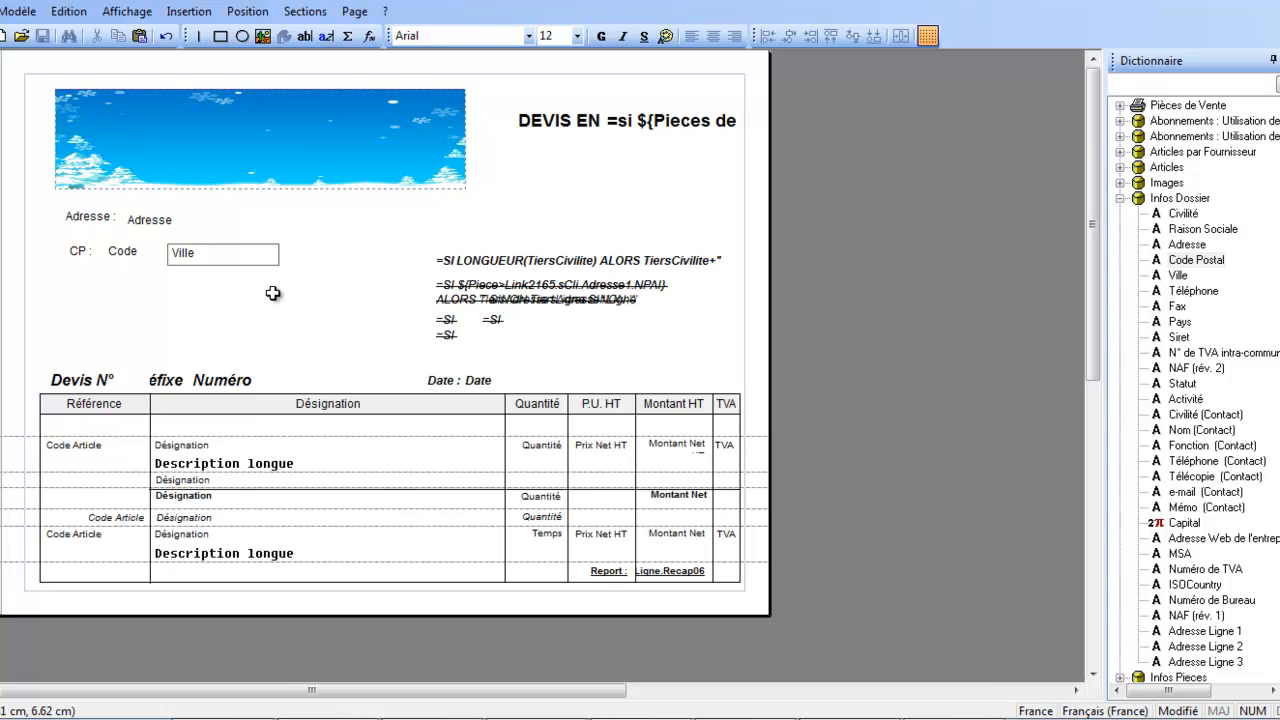
{"action": "left_click", "coordinate": [226, 330]}
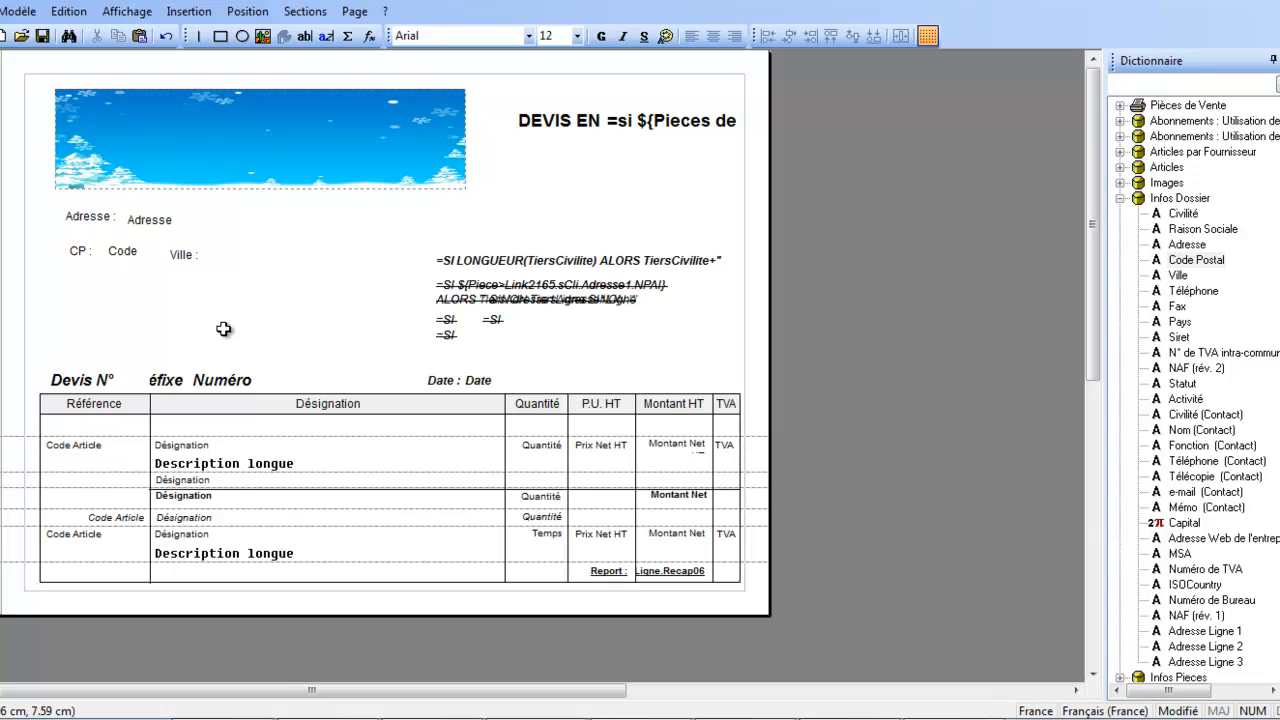
{"action": "left_click", "coordinate": [193, 262]}
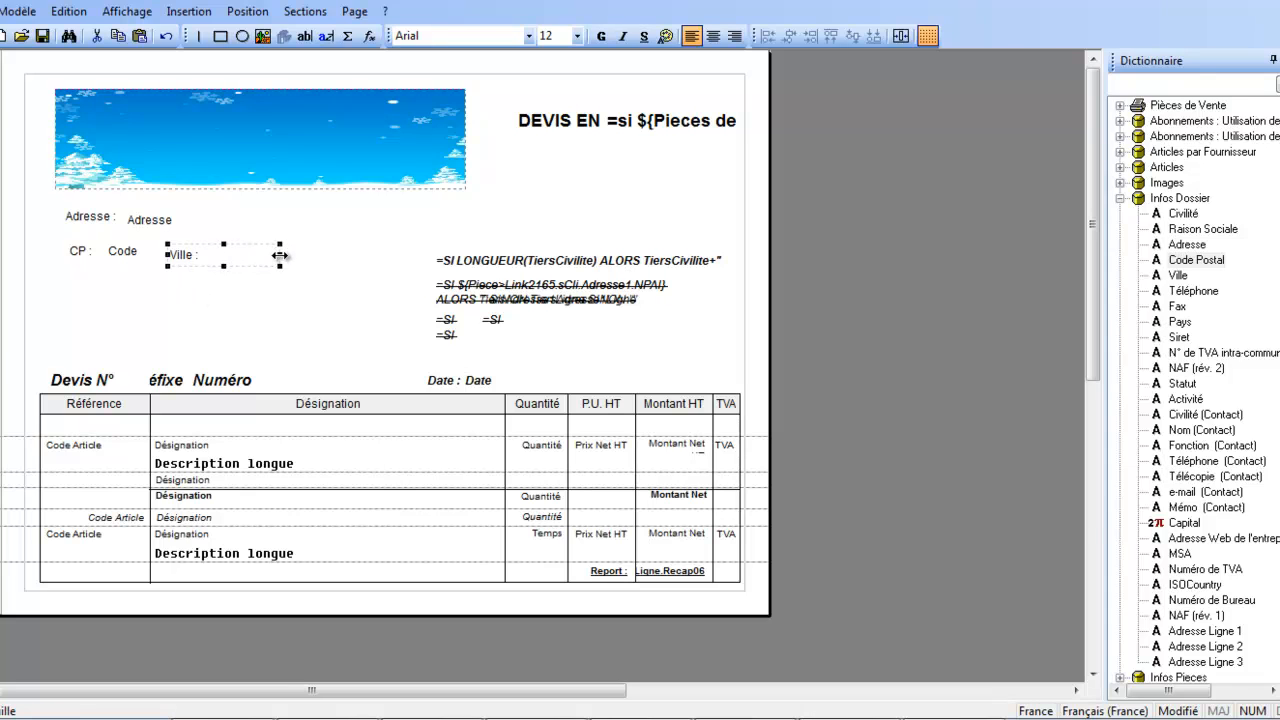
{"action": "left_click_drag", "start_coordinate": [280, 255], "coordinate": [230, 256]}
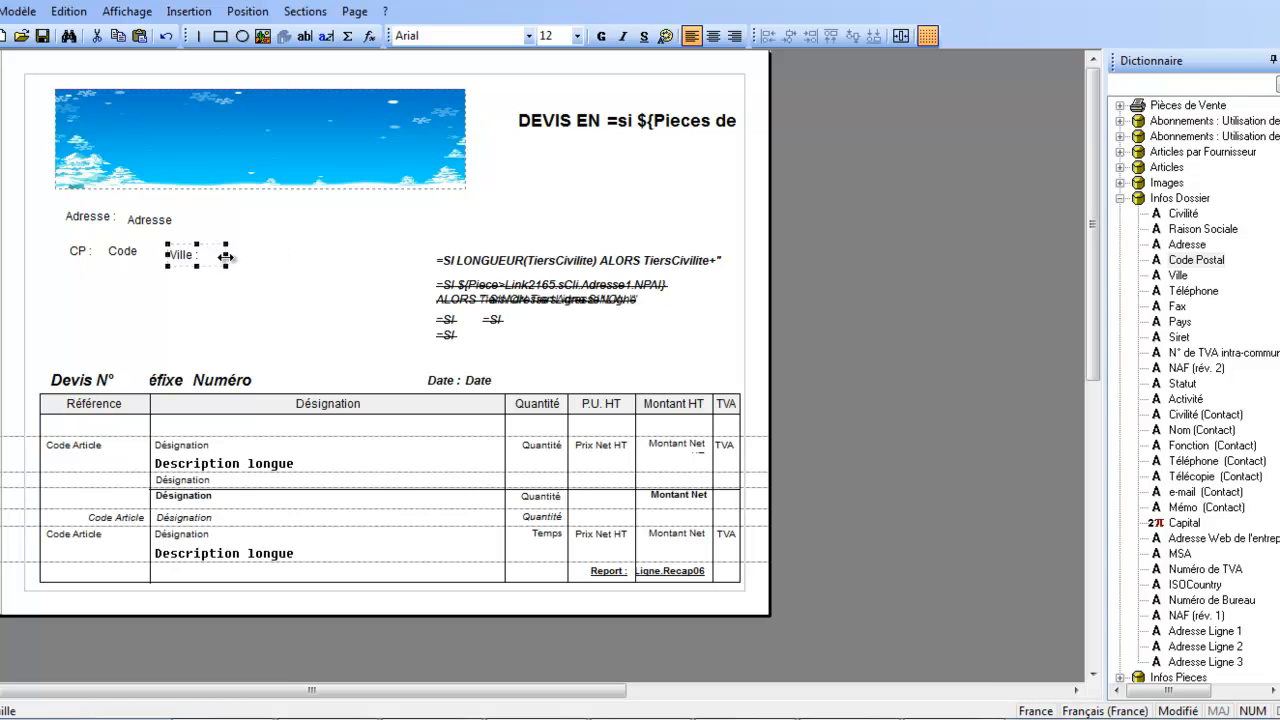
{"action": "left_click", "coordinate": [308, 295]}
Place the Infos Dossier Ville variable beside the "Ville :" label and shorten it so it clears the customer address block.
{"action": "left_click", "coordinate": [1186, 277]}
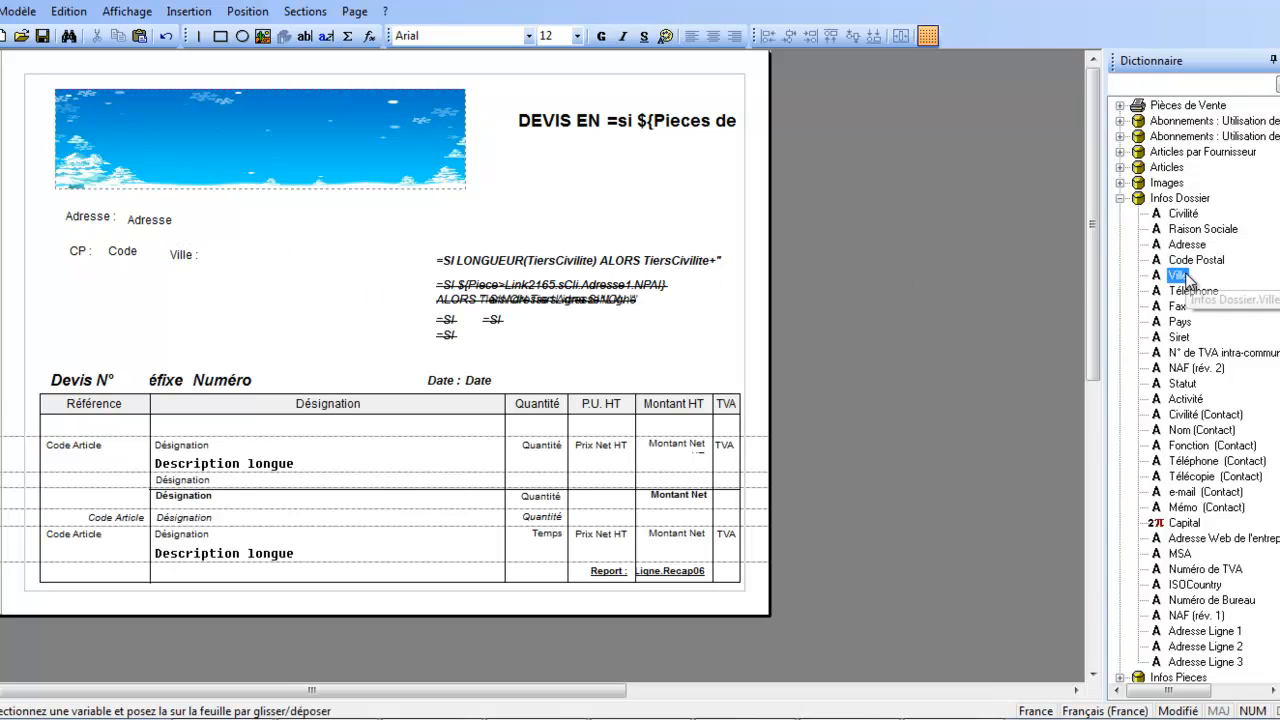
{"action": "left_click_drag", "start_coordinate": [1186, 277], "coordinate": [214, 248]}
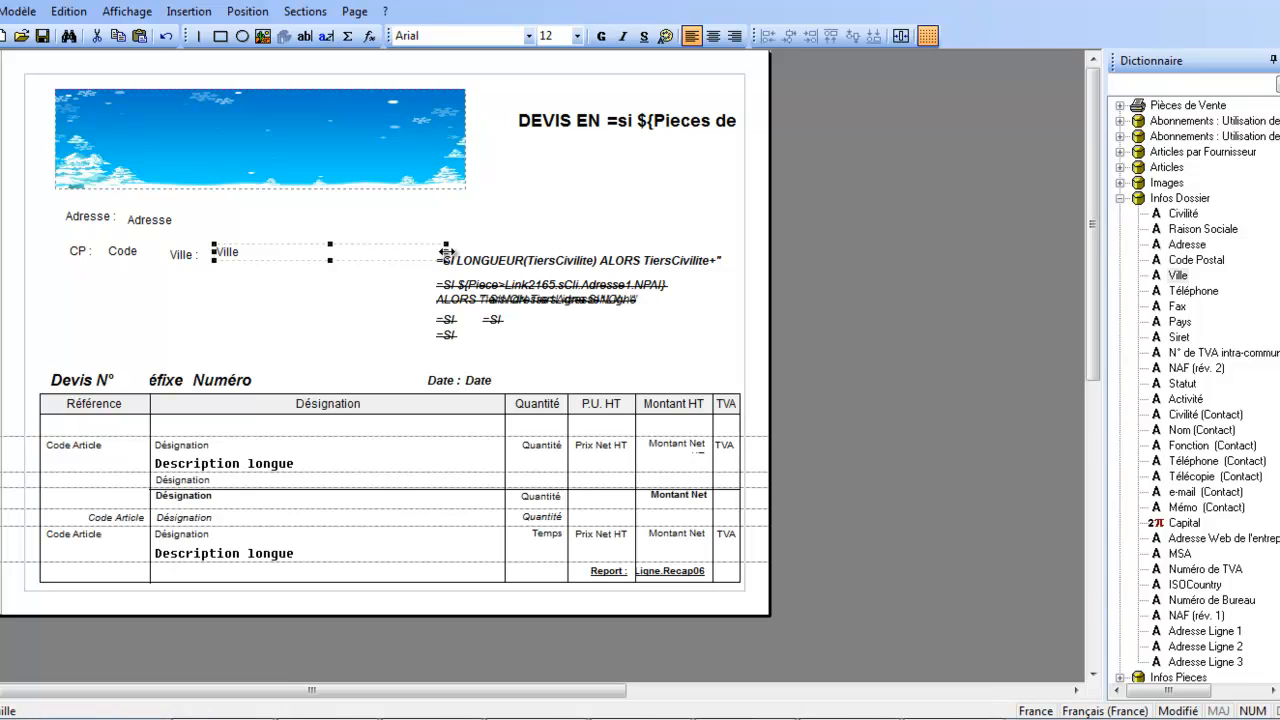
{"action": "left_click_drag", "start_coordinate": [446, 252], "coordinate": [391, 256]}
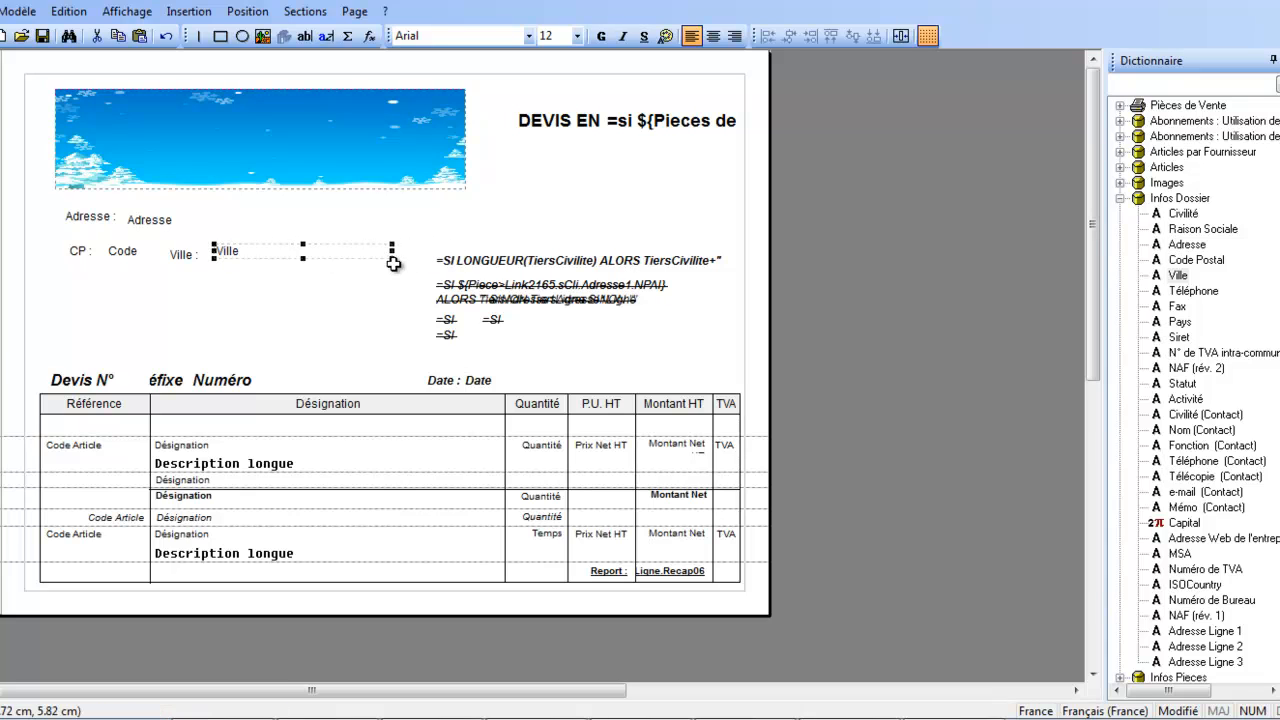
{"action": "left_click", "coordinate": [272, 303]}
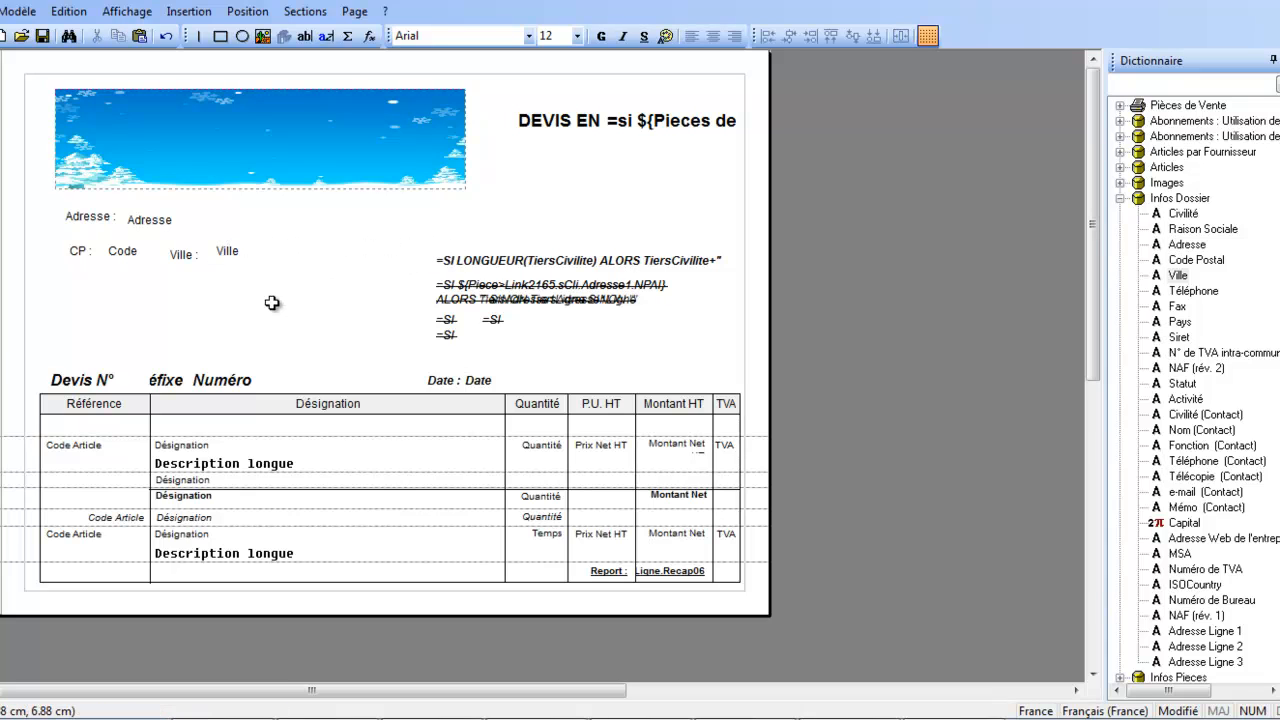
Align the "Adresse :" and "CP :" labels along their left edges.
{"action": "left_click", "coordinate": [80, 222]}
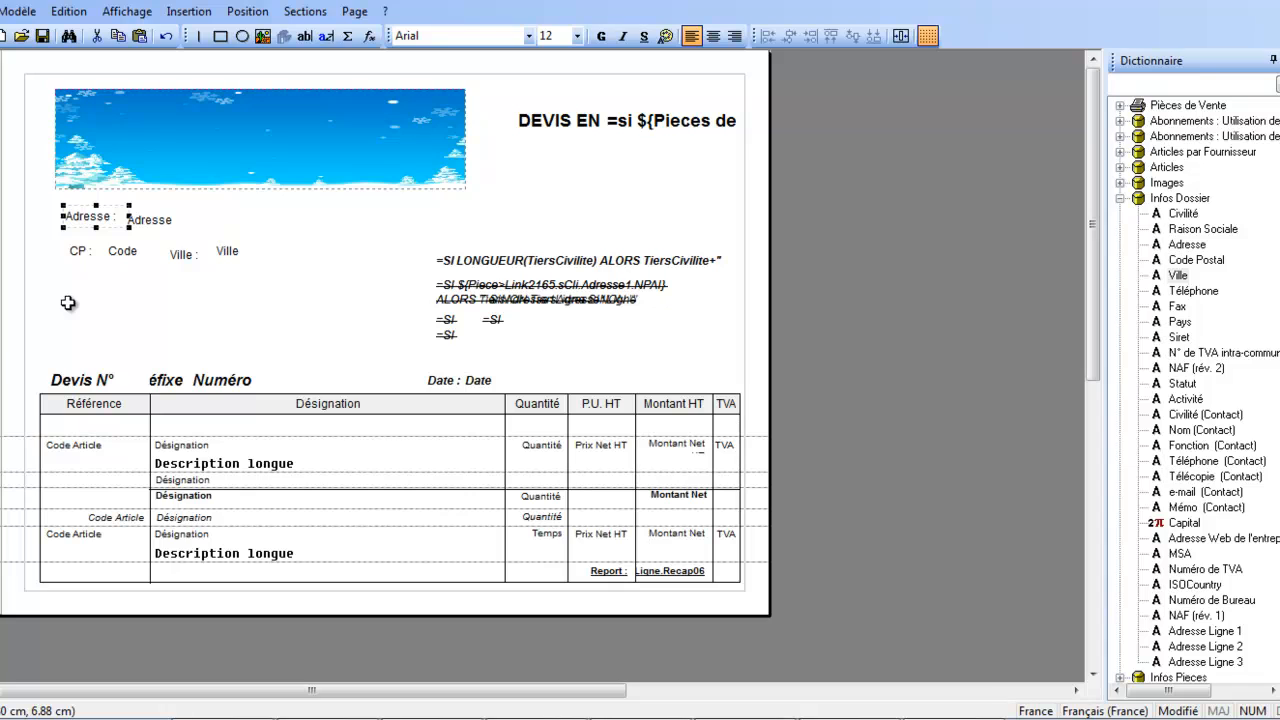
{"action": "left_click", "coordinate": [77, 253], "text": "shift"}
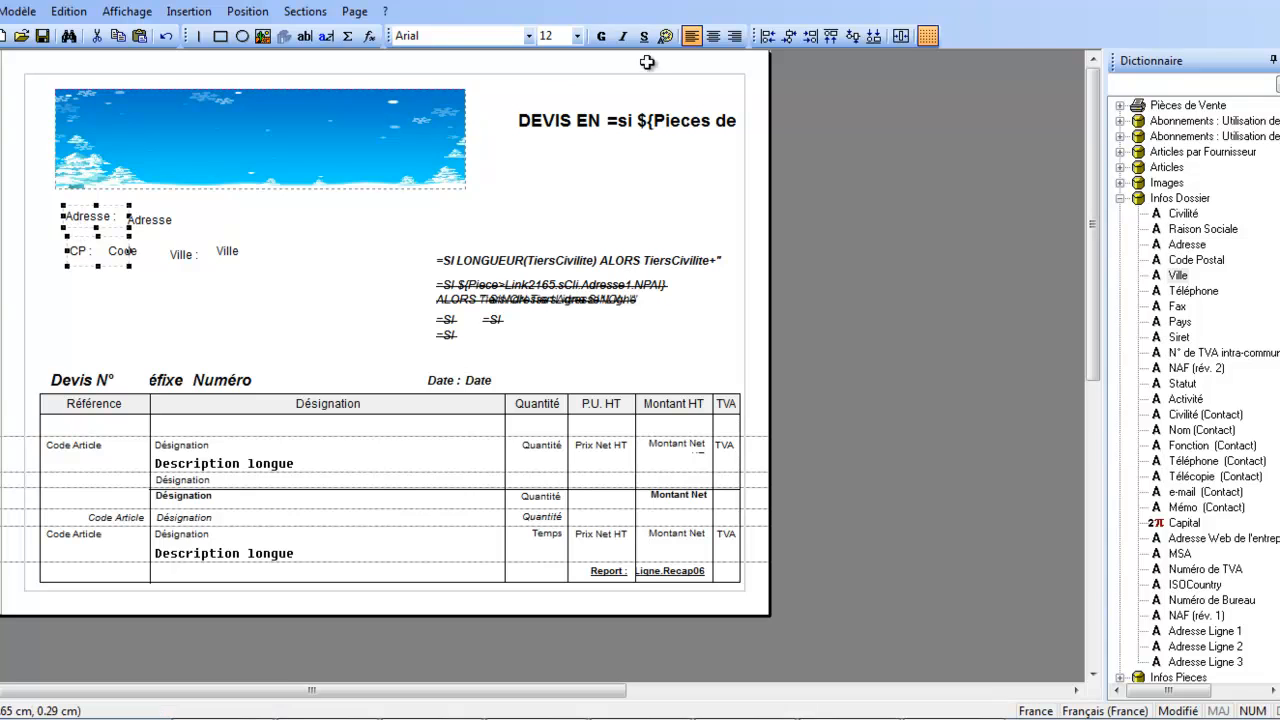
{"action": "left_click", "coordinate": [767, 38]}
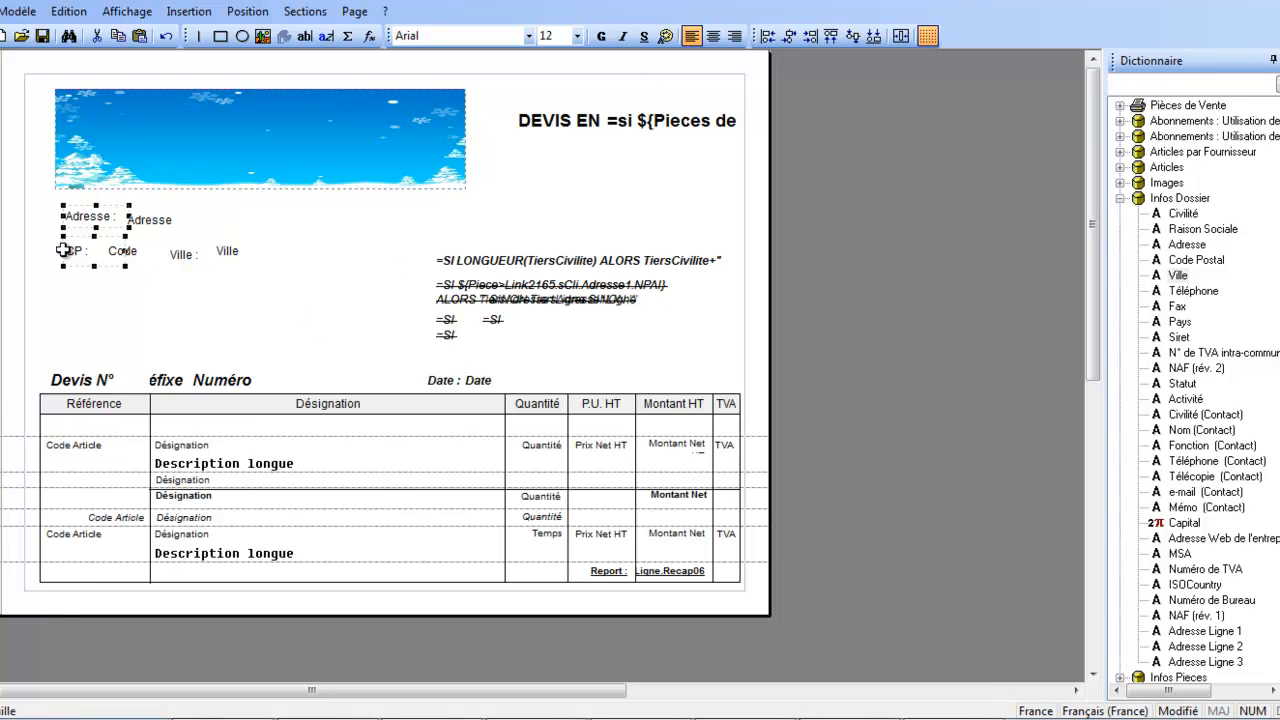
{"action": "left_click", "coordinate": [86, 222]}
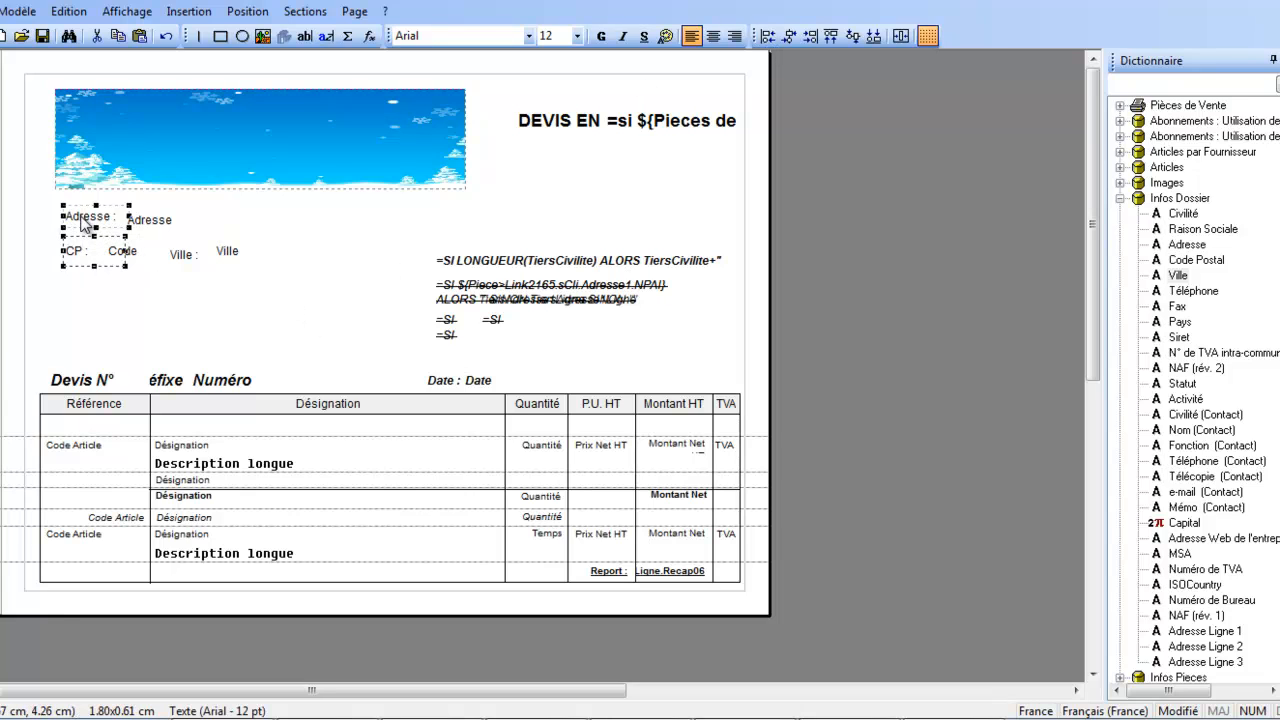
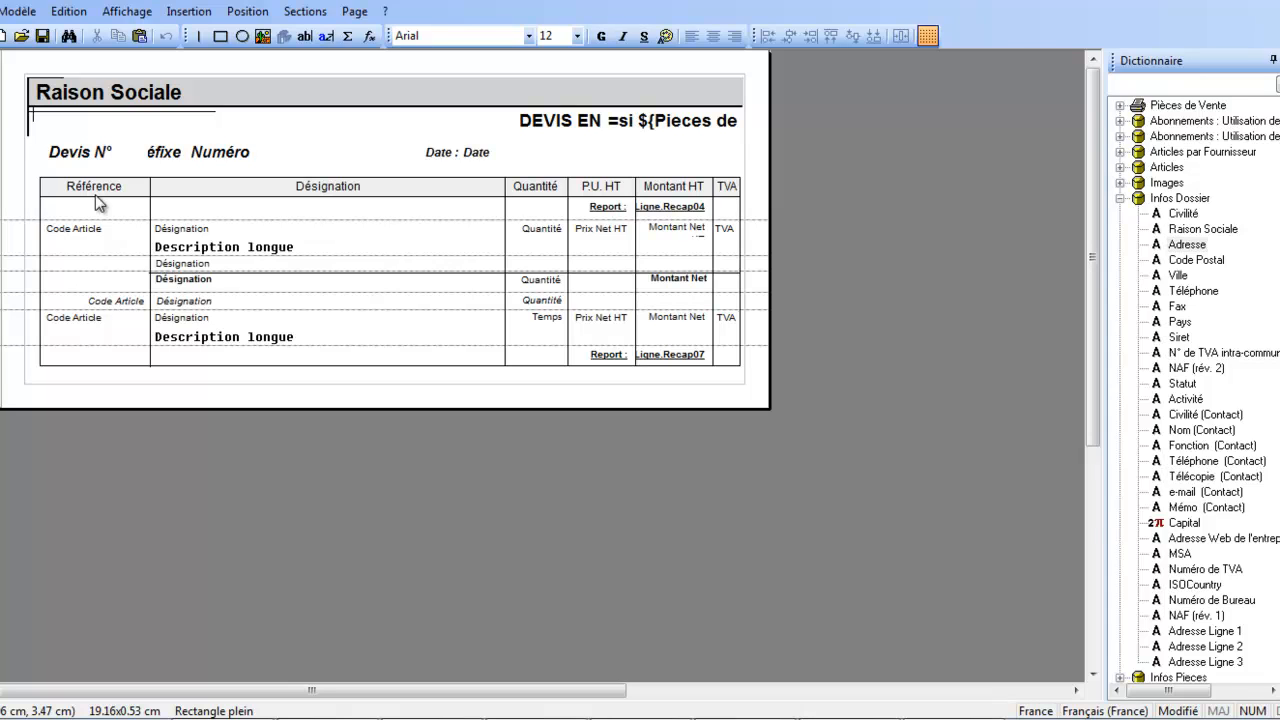
Delete the Raison Sociale variable and its grey background rectangle from the header of the following-pages layout.
{"action": "left_click", "coordinate": [104, 193]}
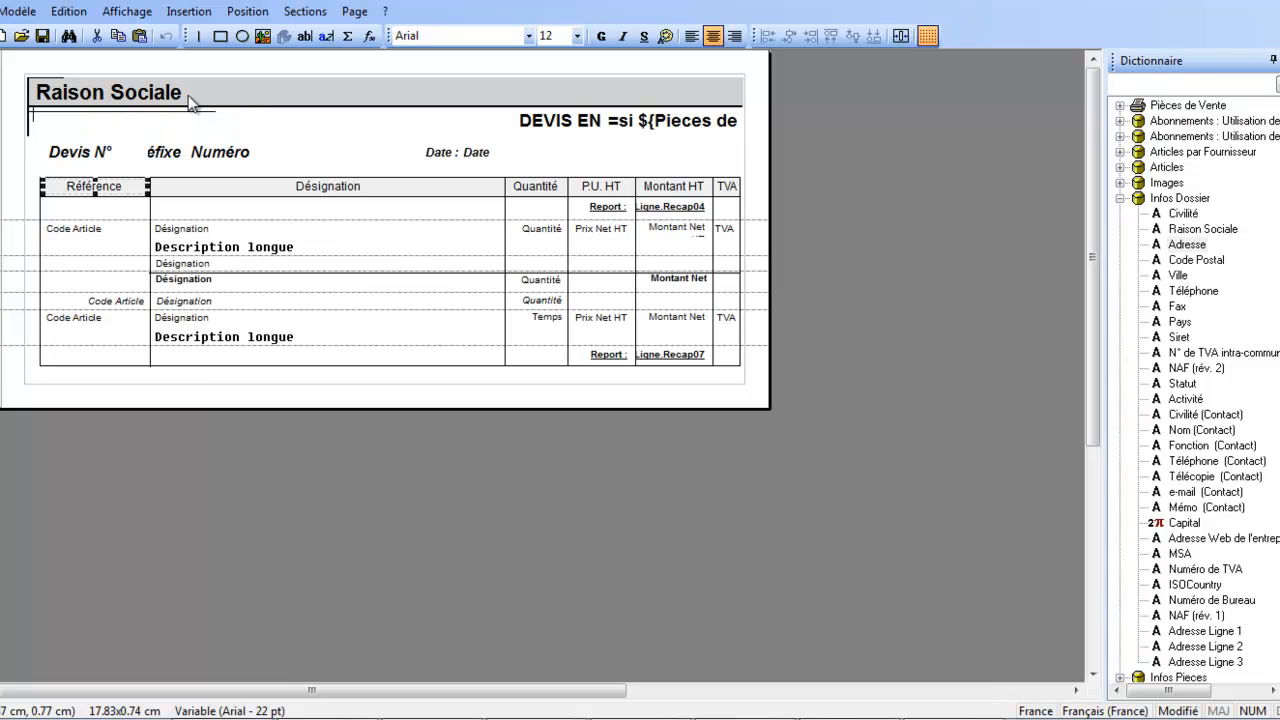
{"action": "left_click", "coordinate": [155, 100]}
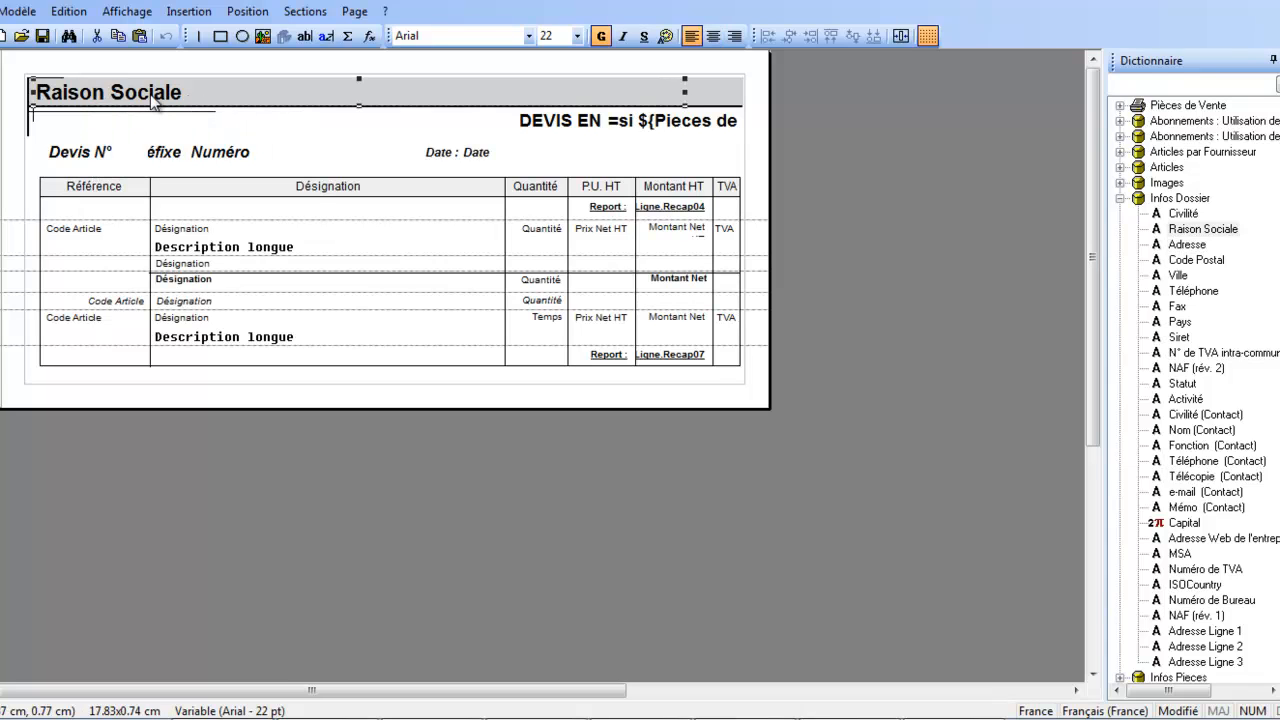
{"action": "key", "text": "Delete"}
{"action": "left_click", "coordinate": [152, 100]}
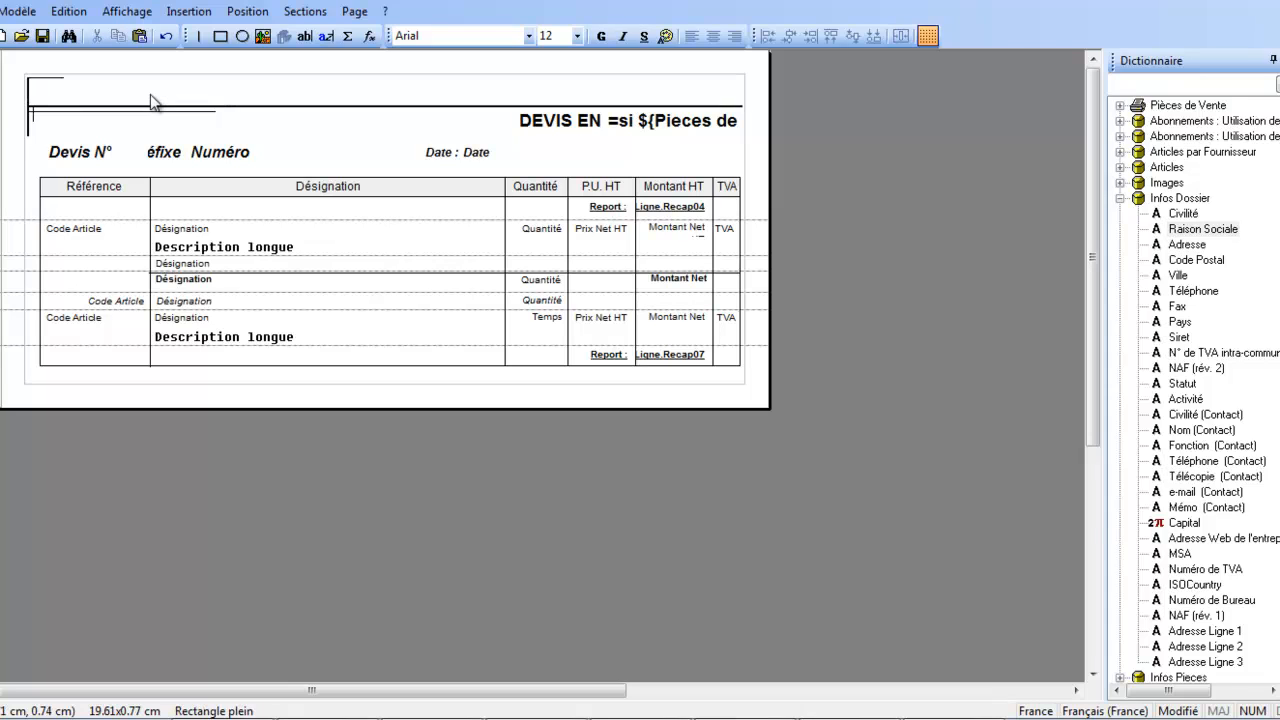
Delete the horizontal rules and the remaining corner line fragments from the following-pages header.
{"action": "left_click", "coordinate": [150, 106]}
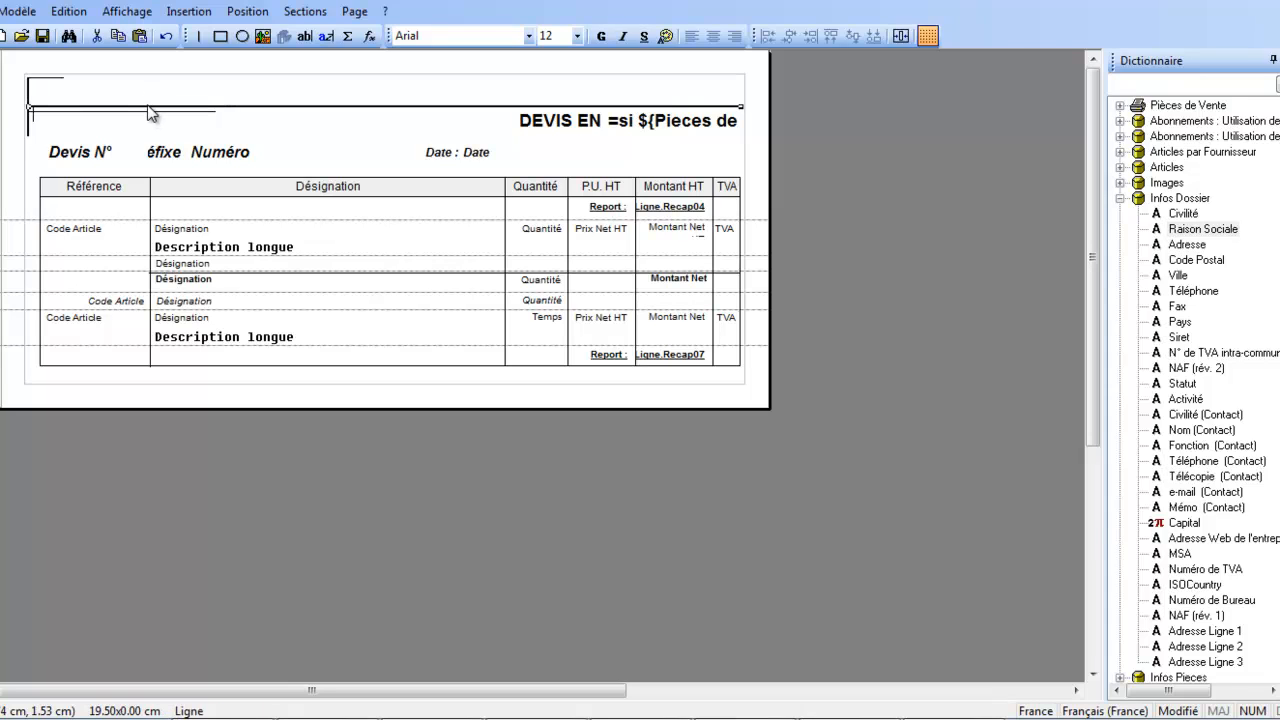
{"action": "key", "text": "Delete"}
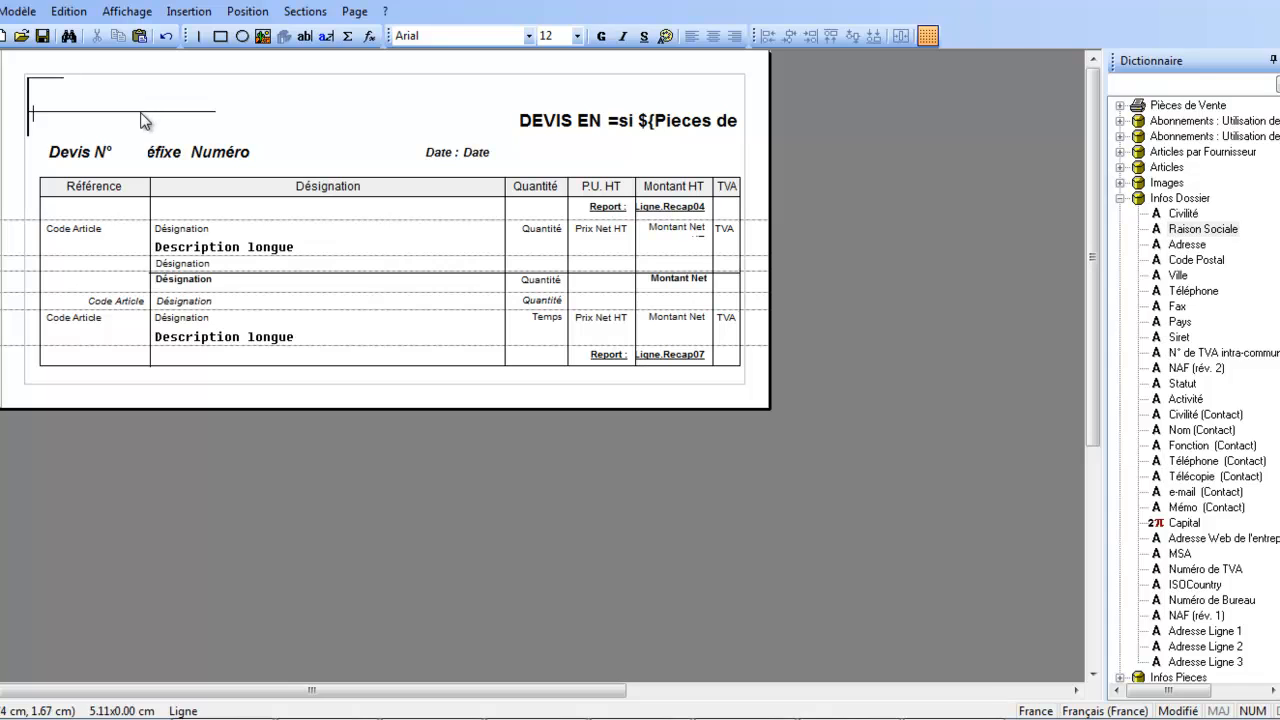
{"action": "left_click", "coordinate": [141, 113]}
{"action": "key", "text": "Delete"}
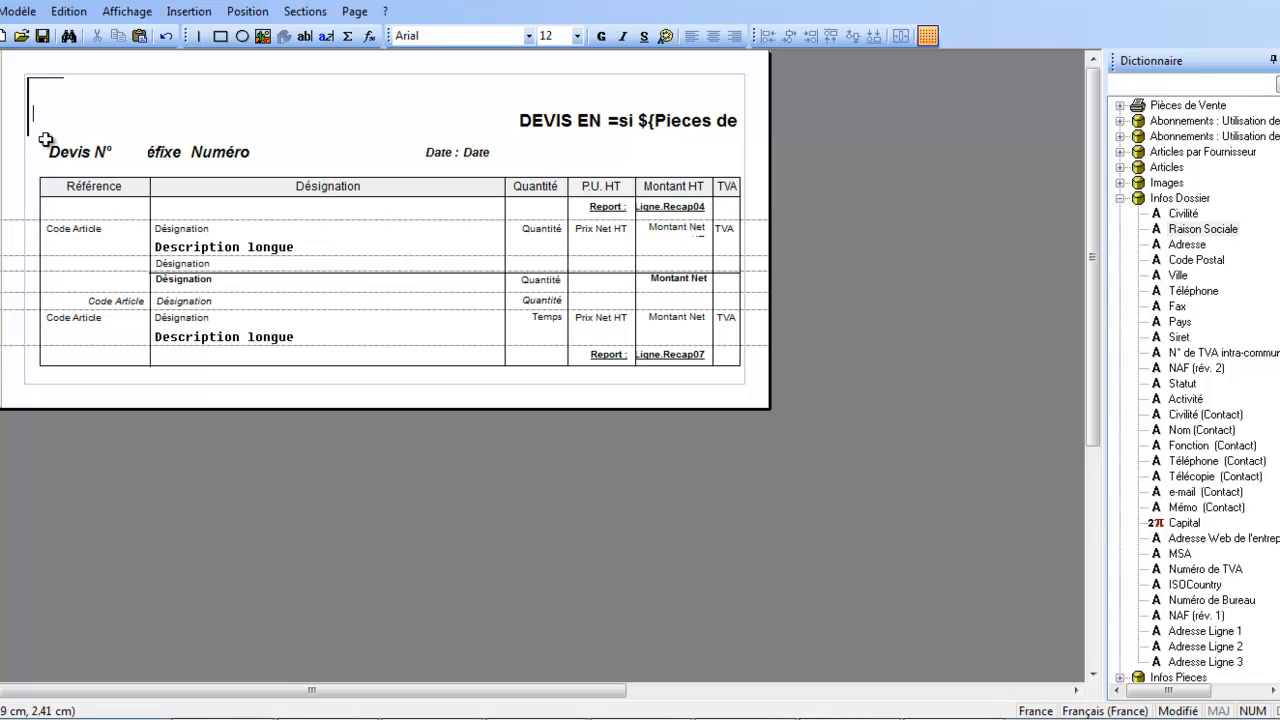
{"action": "left_click_drag", "start_coordinate": [90, 134], "coordinate": [21, 72]}
{"action": "key", "text": "Delete"}
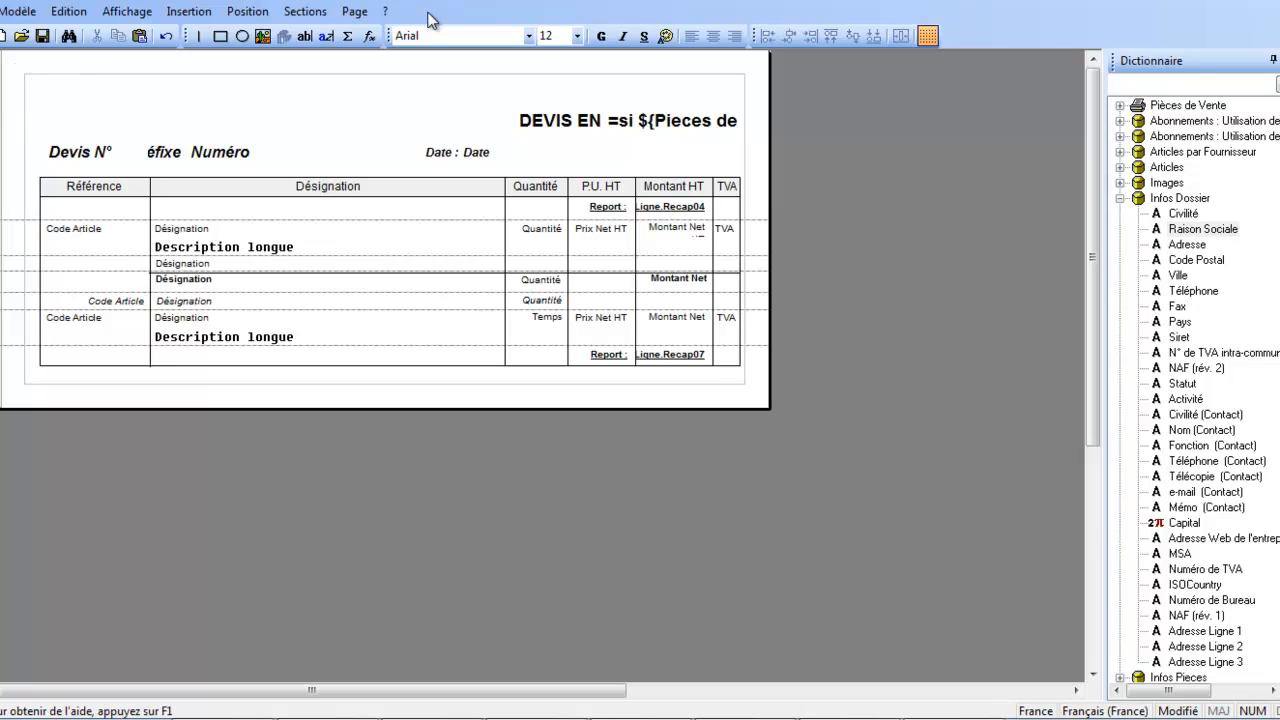
Display the last-page layout and delete the weight and parcel fields, the VAT table and the empty field beneath them.
{"action": "left_click", "coordinate": [355, 11]}
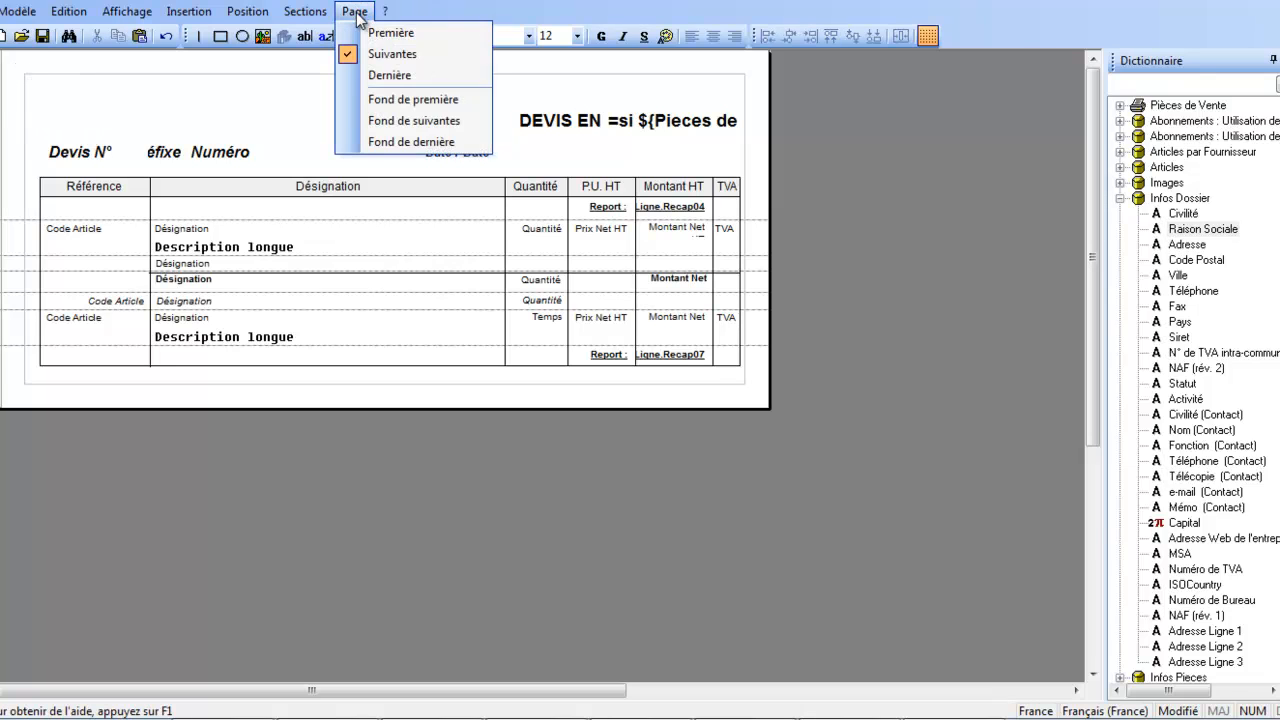
{"action": "left_click", "coordinate": [361, 74]}
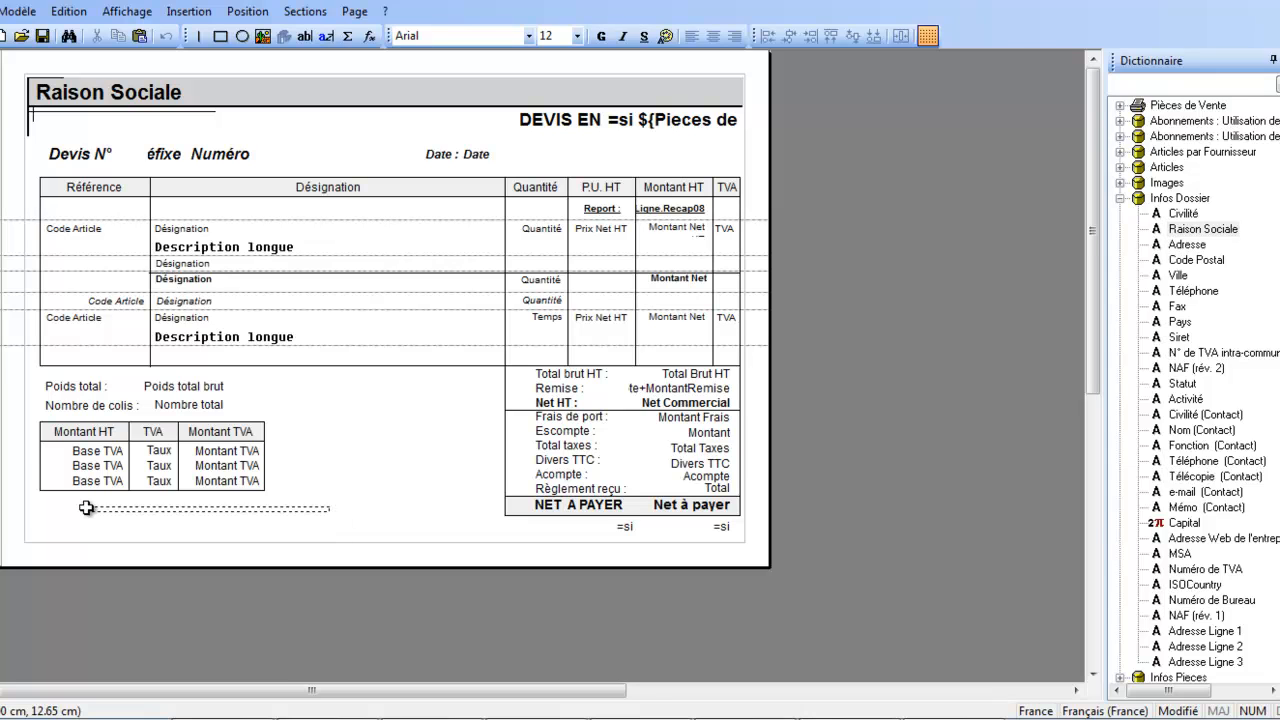
{"action": "left_click_drag", "start_coordinate": [27, 387], "coordinate": [35, 373]}
{"action": "key", "text": "Delete"}
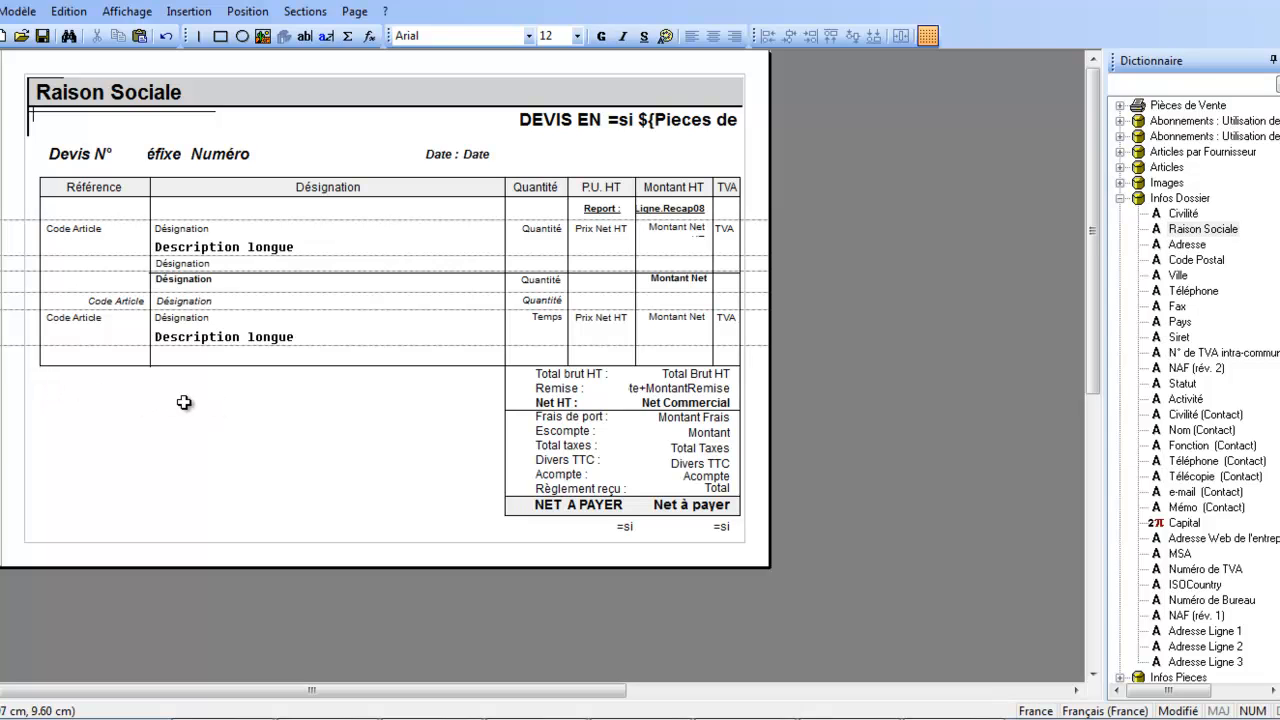
Add the text "Bon pour accord", including its quotation marks, in the cleared area below the article table and make it bold.
{"action": "left_click", "coordinate": [307, 40]}
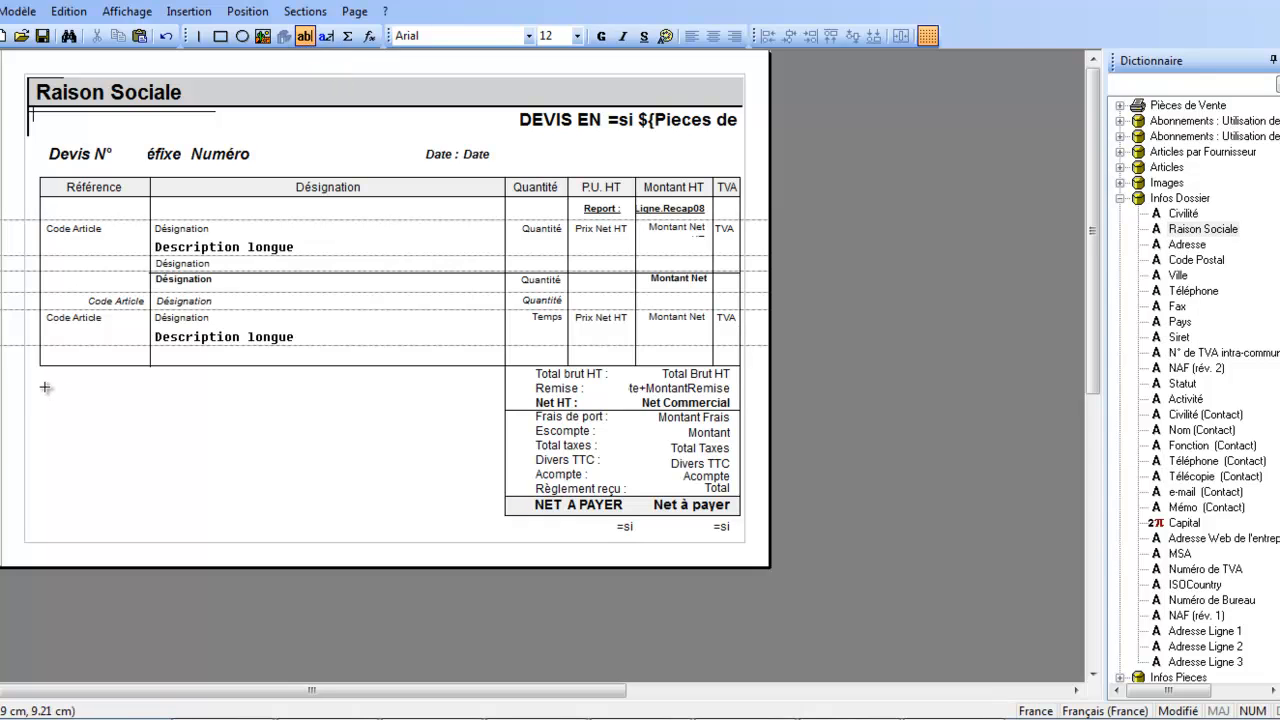
{"action": "left_click_drag", "start_coordinate": [45, 387], "coordinate": [283, 418]}
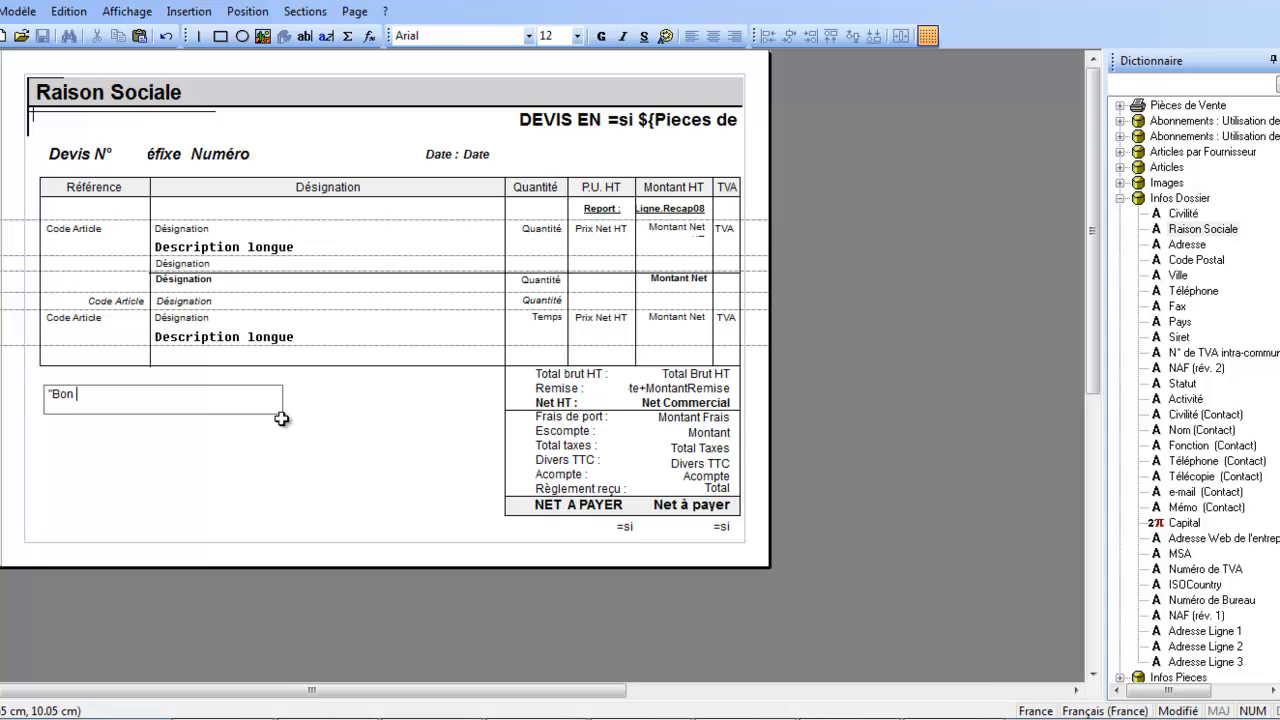
{"action": "type", "text": "\"Bon pour accord\""}
{"action": "left_click", "coordinate": [228, 490]}
{"action": "left_click", "coordinate": [107, 403]}
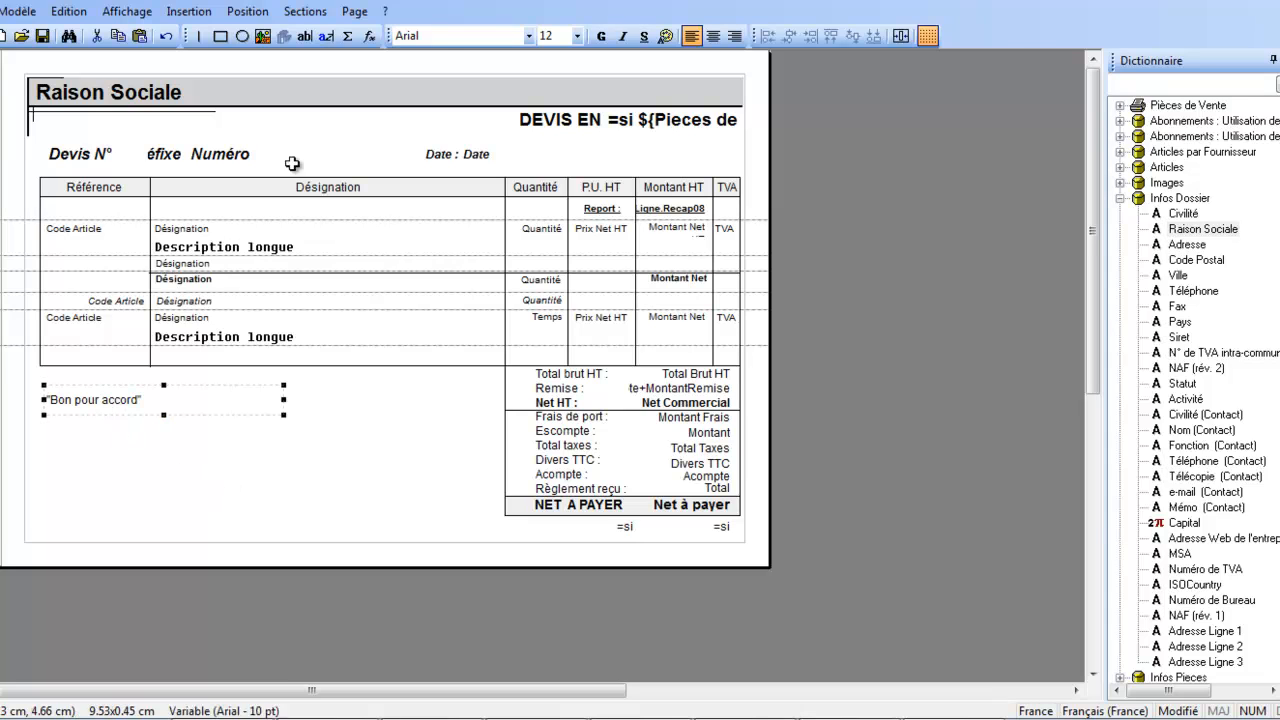
{"action": "left_click", "coordinate": [600, 36]}
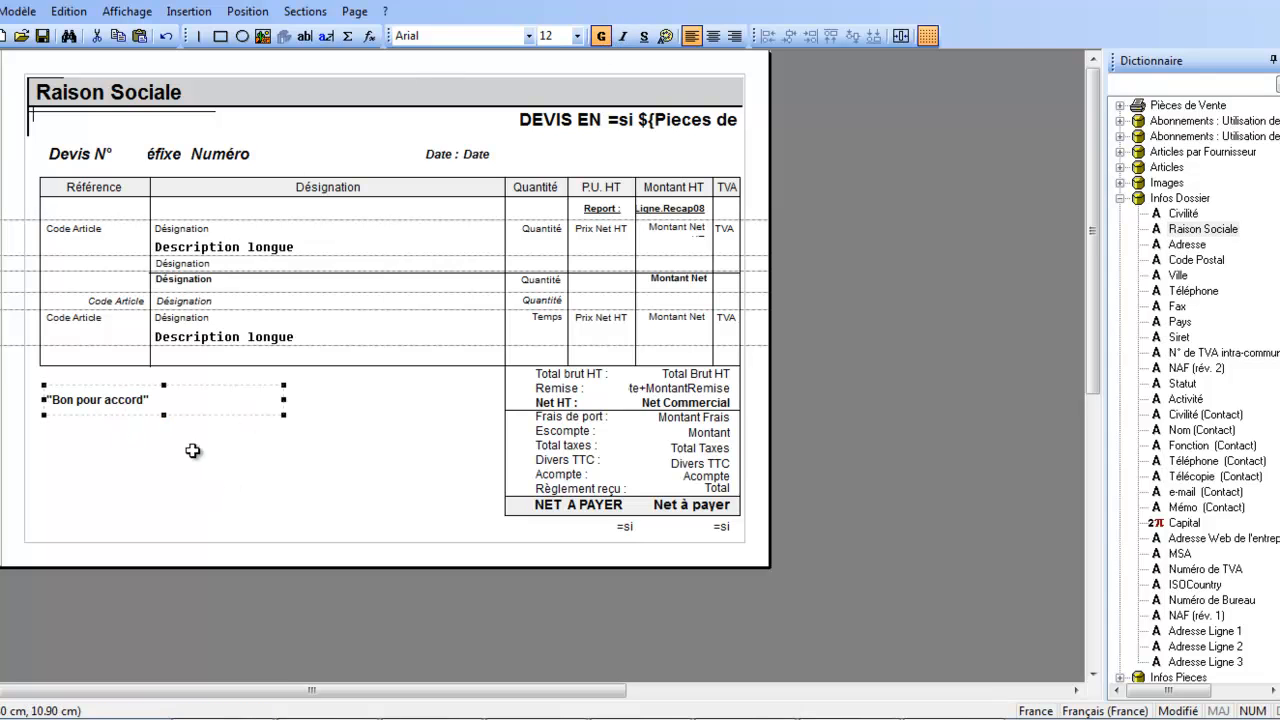
{"action": "left_click", "coordinate": [93, 476]}
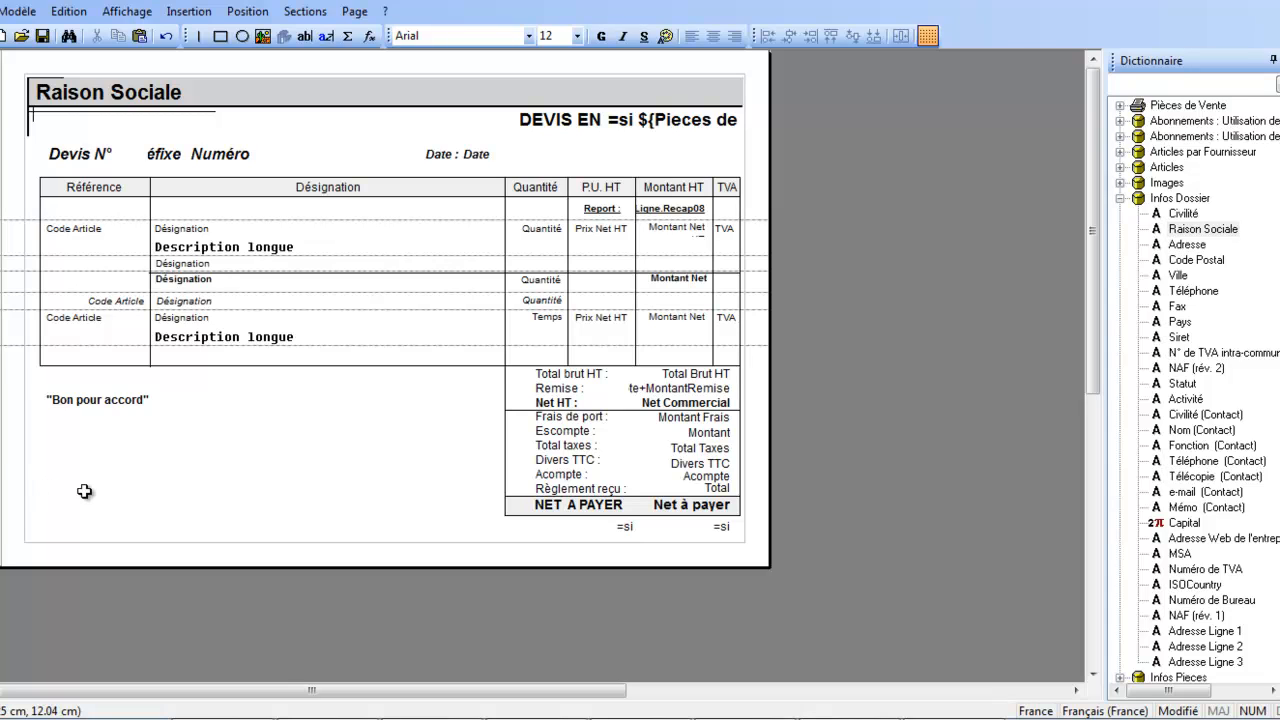
Delete the "Escompte :" label and its Montant Escompte Global variable from the last page's totals block.
{"action": "left_click", "coordinate": [566, 436]}
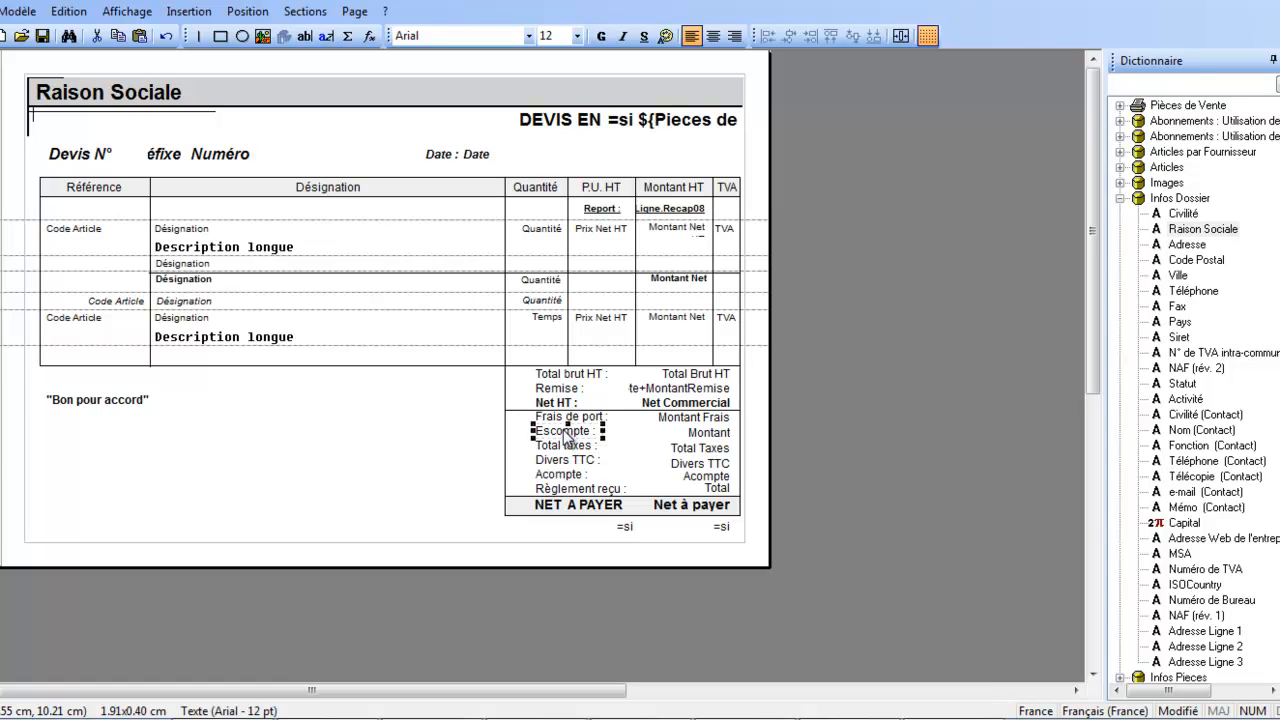
{"action": "key", "text": "Delete"}
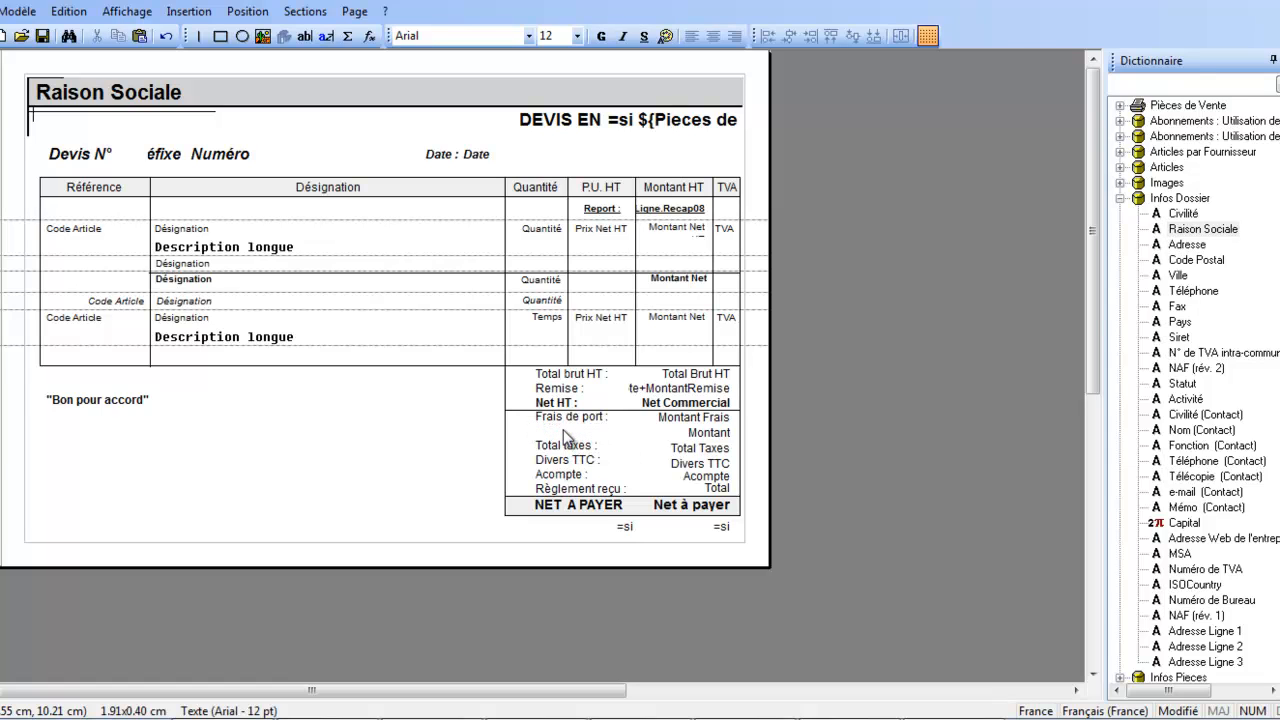
{"action": "left_click", "coordinate": [716, 438]}
{"action": "key", "text": "Delete"}
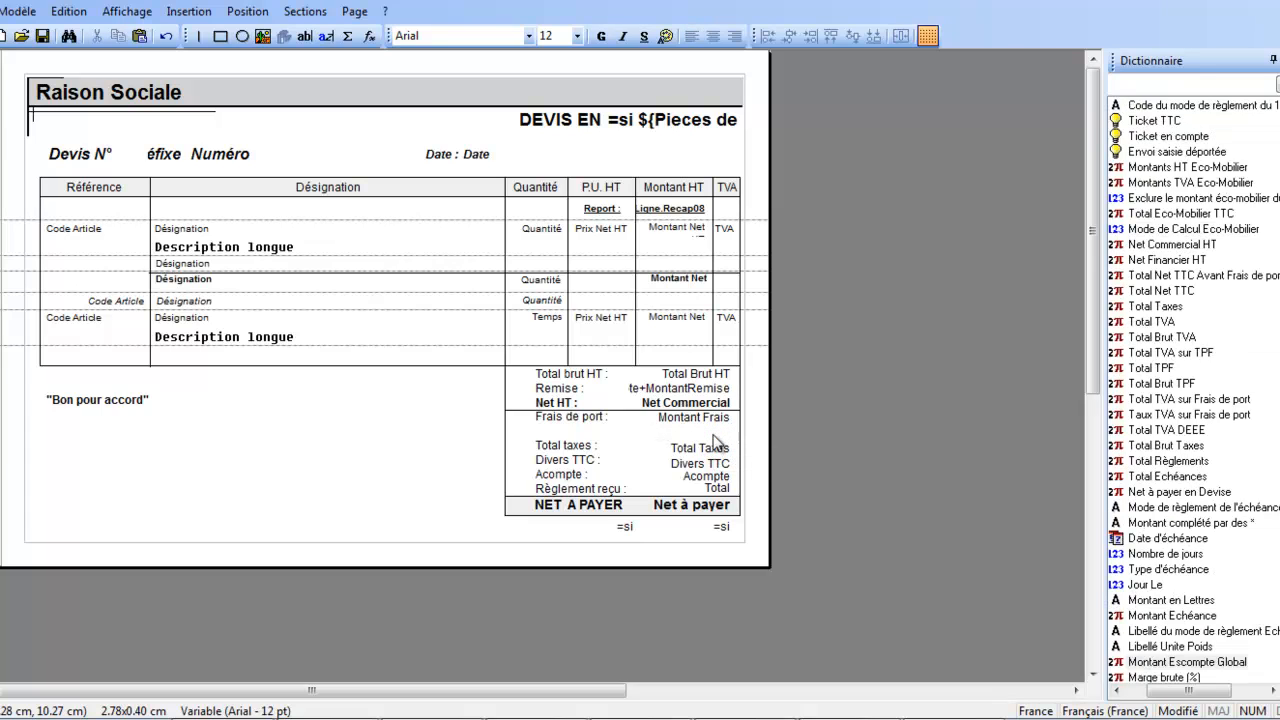
{"action": "left_click", "coordinate": [545, 452]}
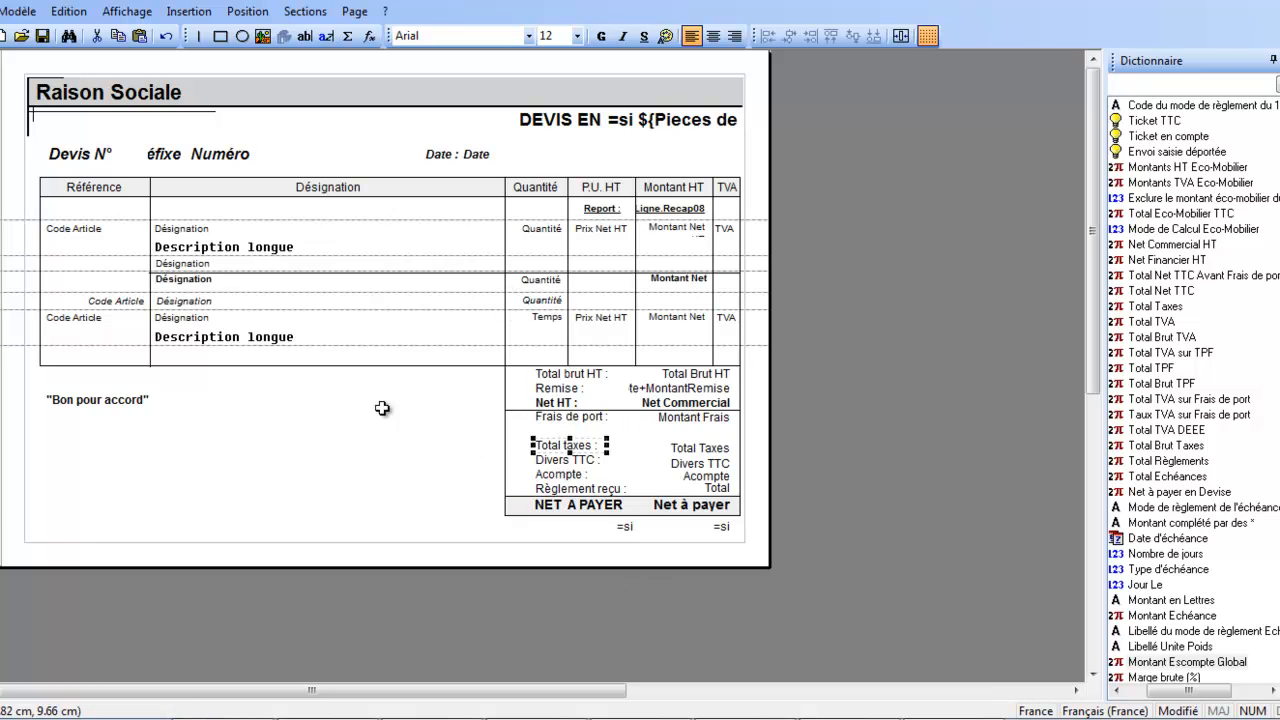
{"action": "left_click", "coordinate": [240, 446]}
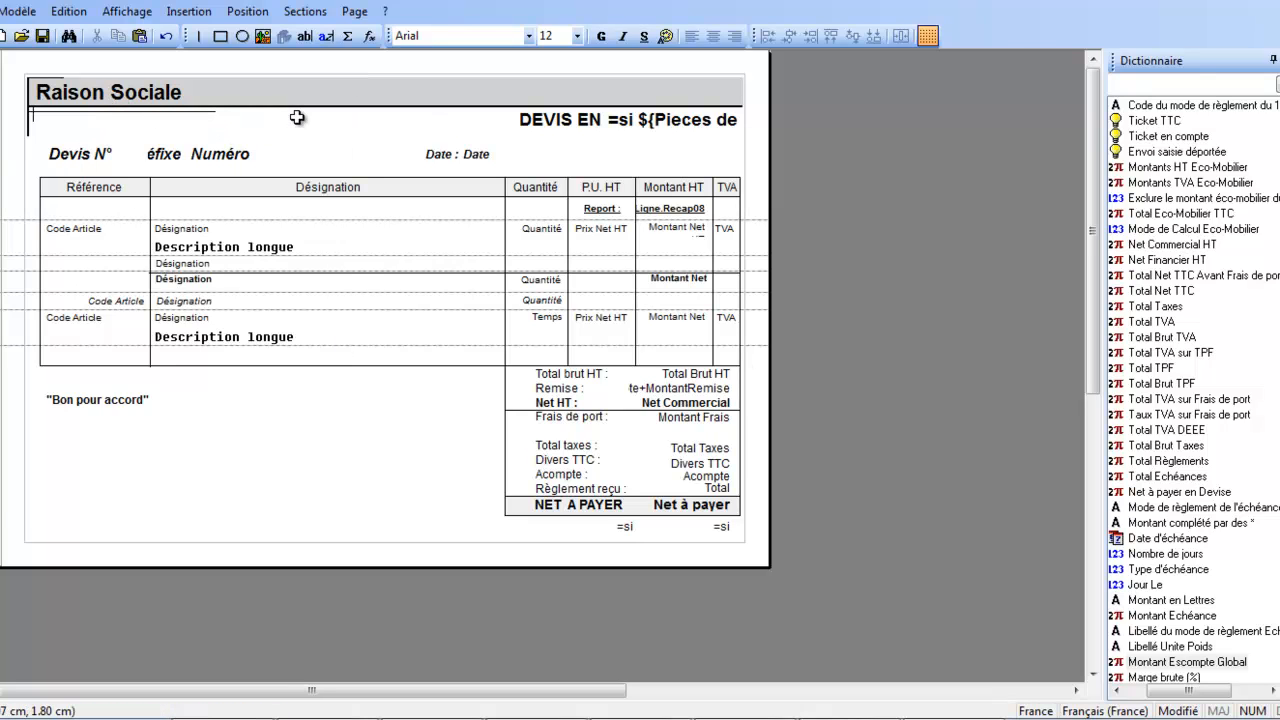
Save the modified print model and close the model editor.
{"action": "left_click", "coordinate": [20, 12]}
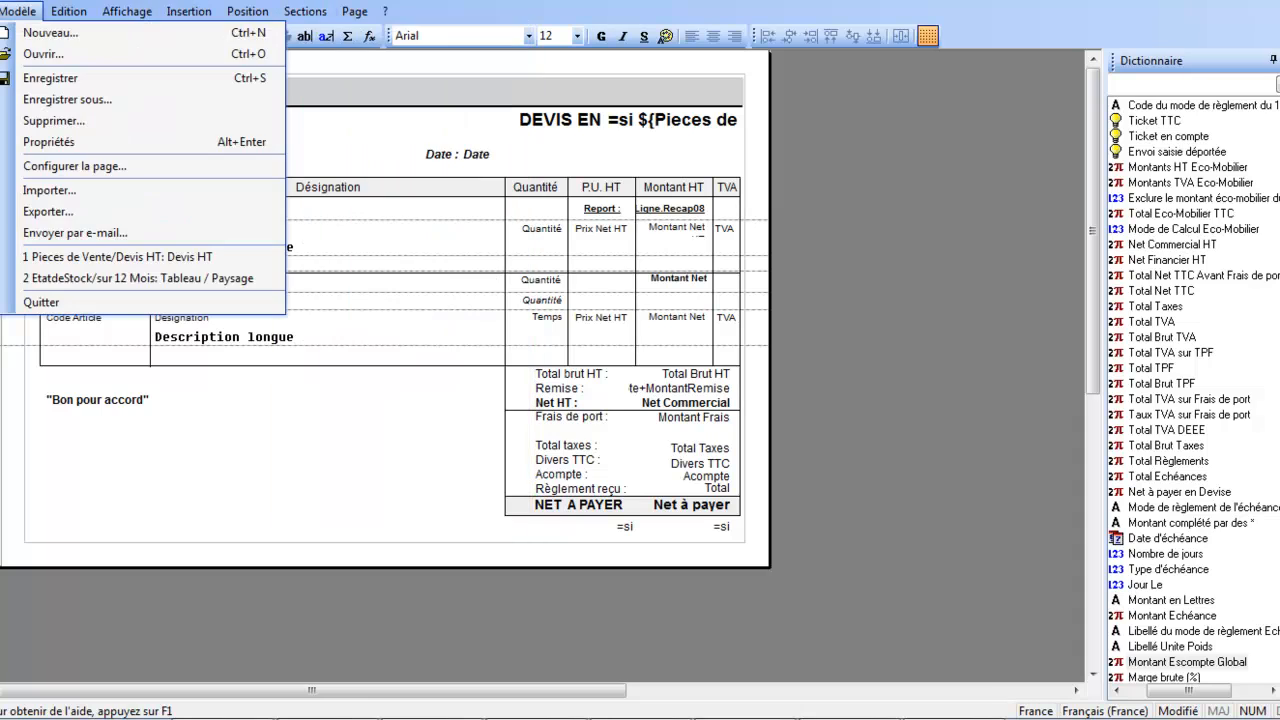
{"action": "left_click", "coordinate": [45, 78]}
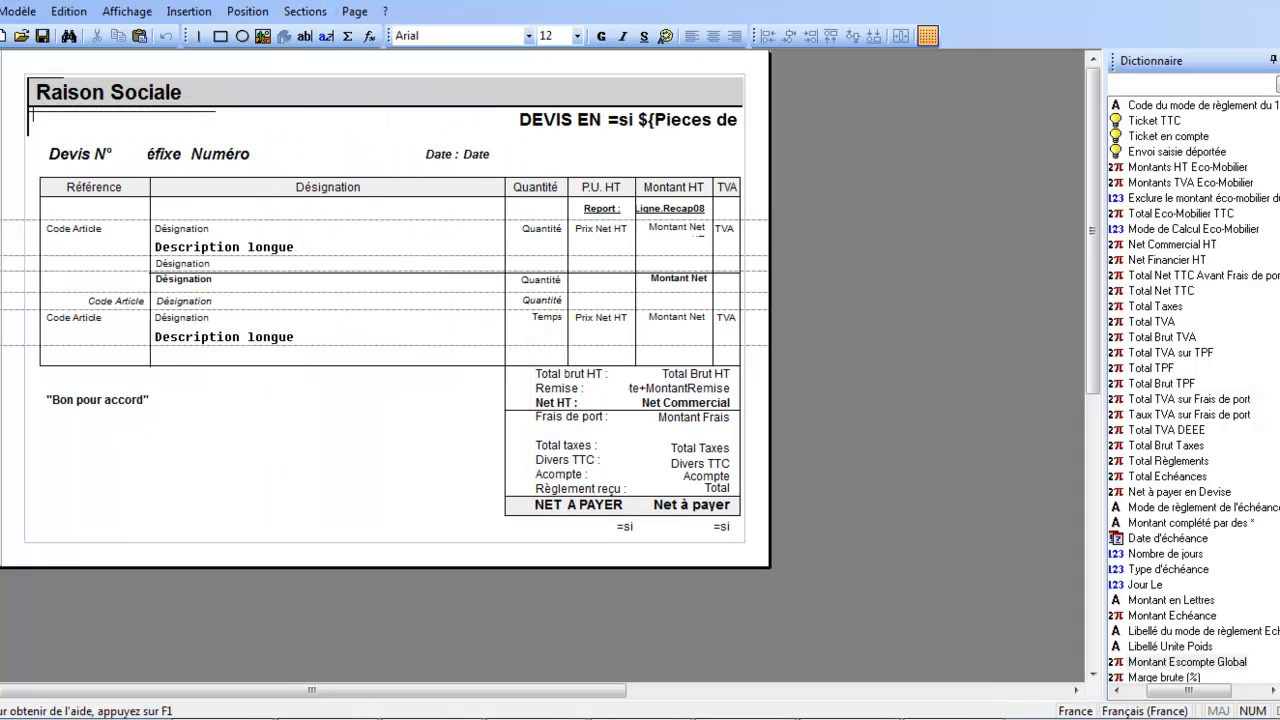
{"action": "left_click", "coordinate": [1266, 4]}
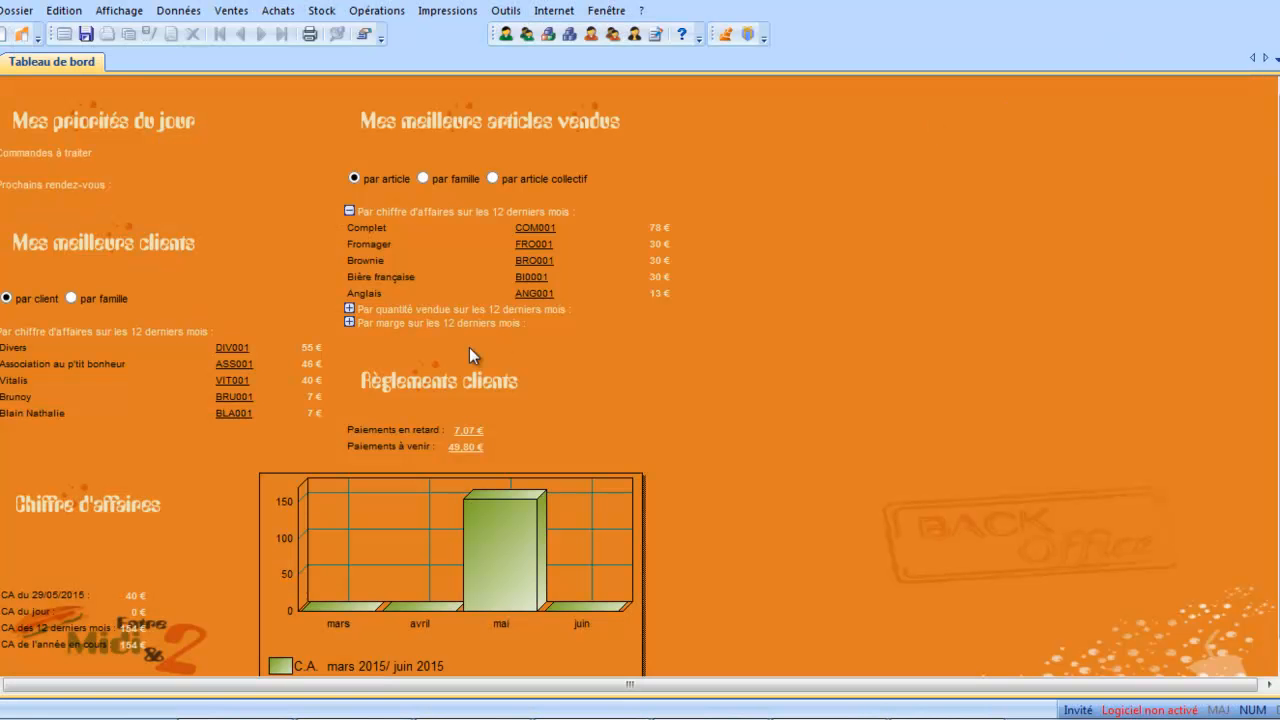
Open the sales quotes list, preview quote DV 3 with the Devis démo print model, check its layout and close the preview.
{"action": "left_click", "coordinate": [236, 14]}
{"action": "left_click", "coordinate": [235, 32]}
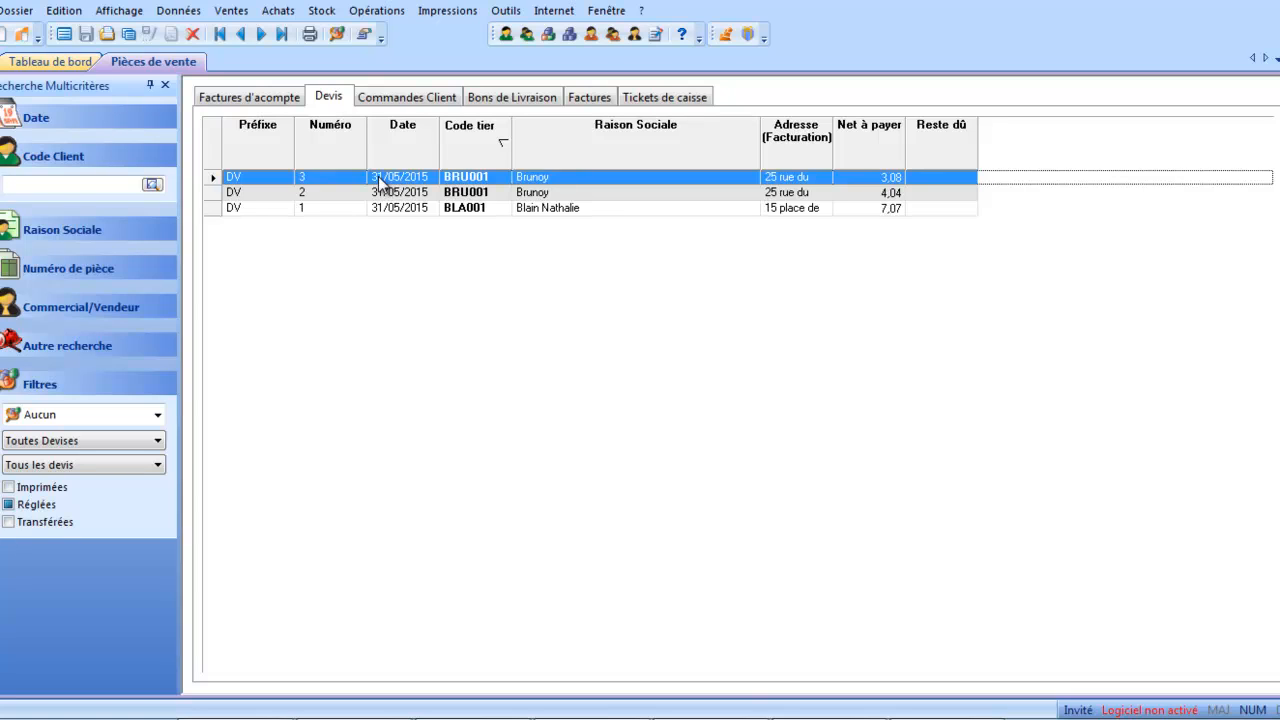
{"action": "left_click", "coordinate": [309, 36]}
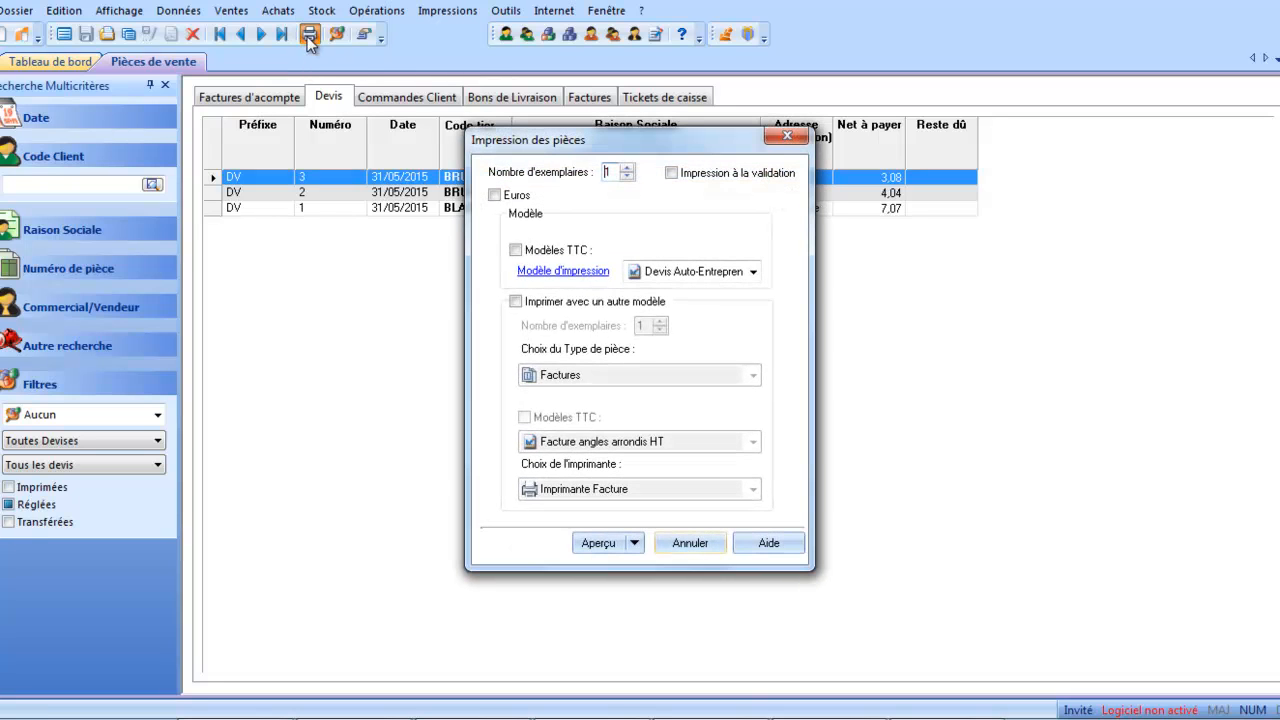
{"action": "left_click", "coordinate": [755, 275]}
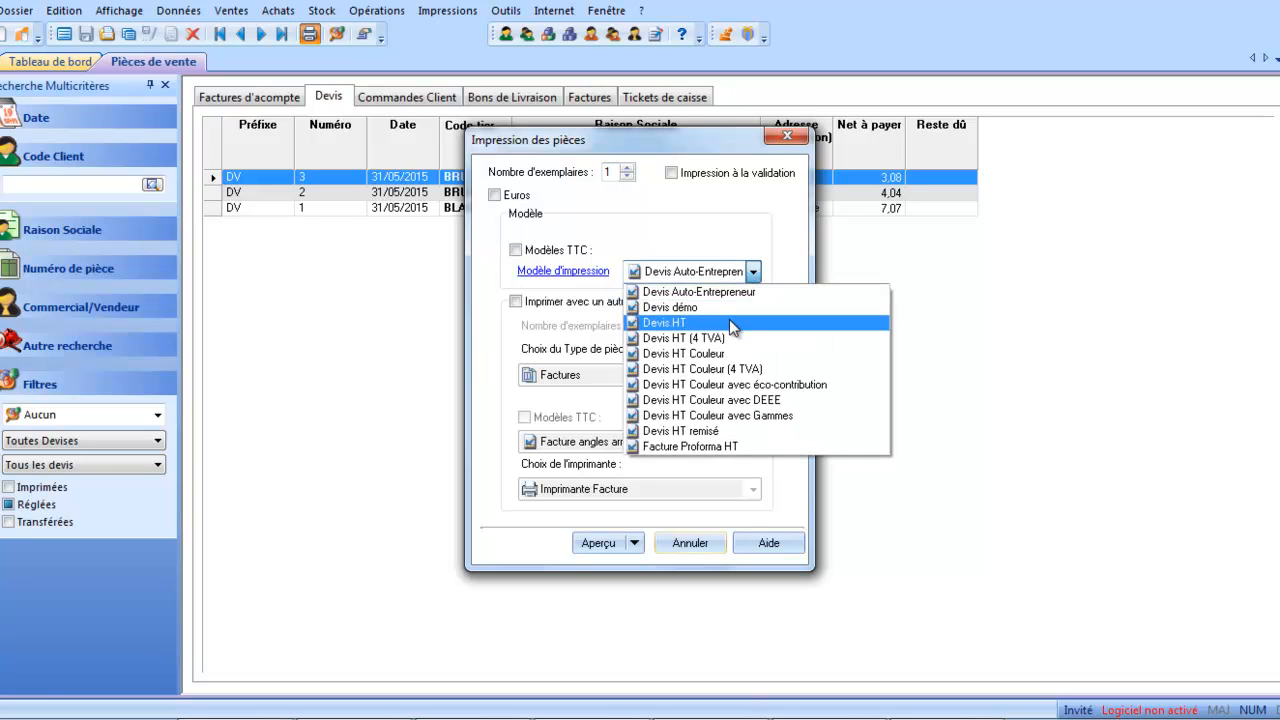
{"action": "left_click", "coordinate": [732, 310]}
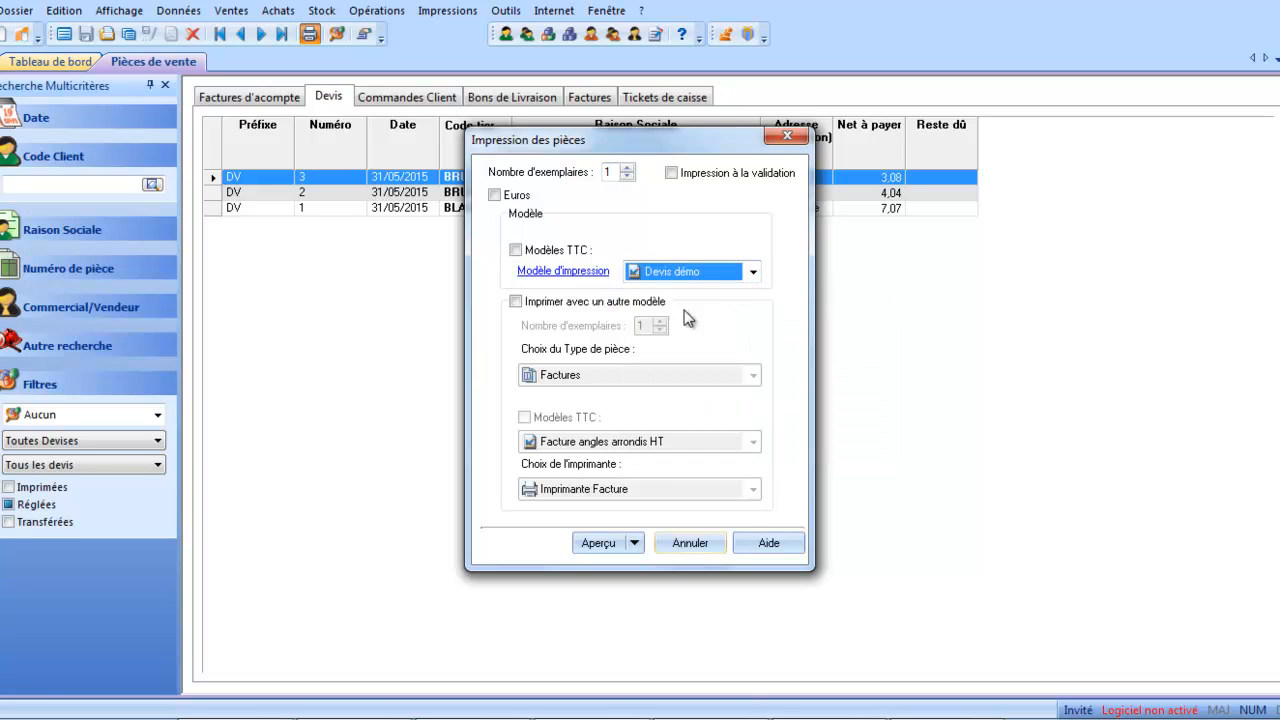
{"action": "left_click", "coordinate": [591, 541]}
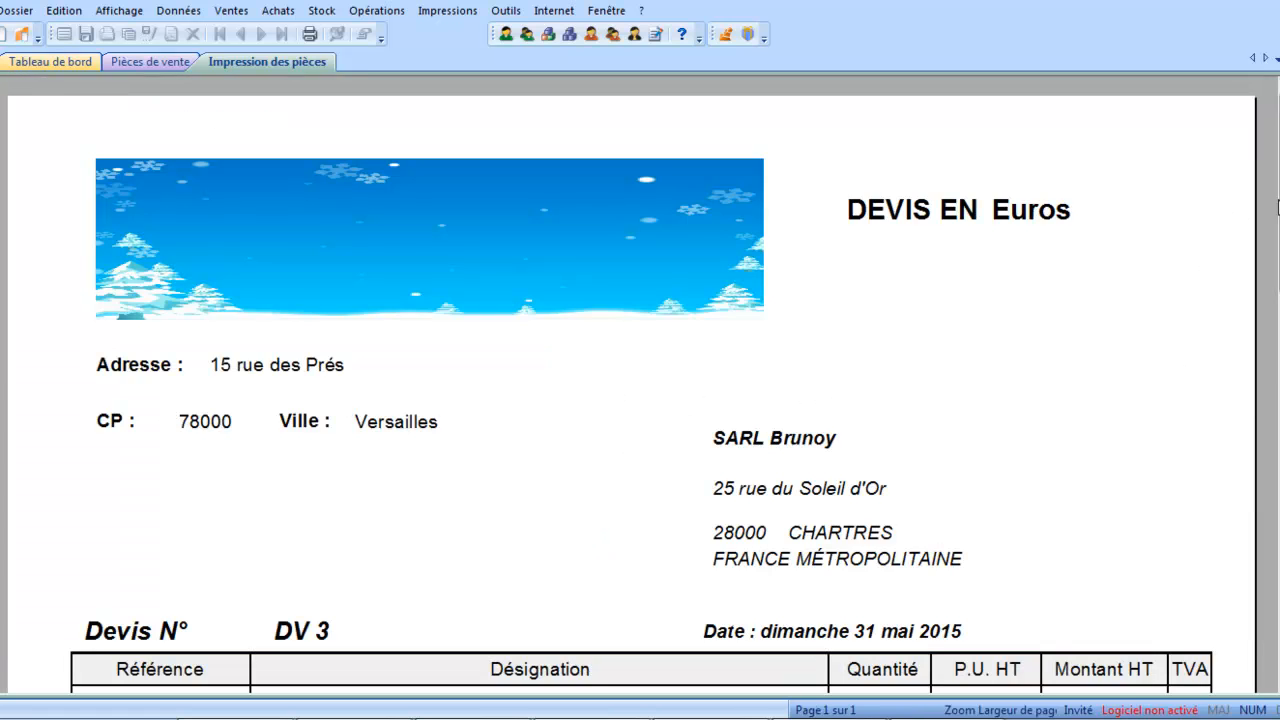
{"action": "left_click_drag", "start_coordinate": [1274, 361], "coordinate": [1272, 415]}
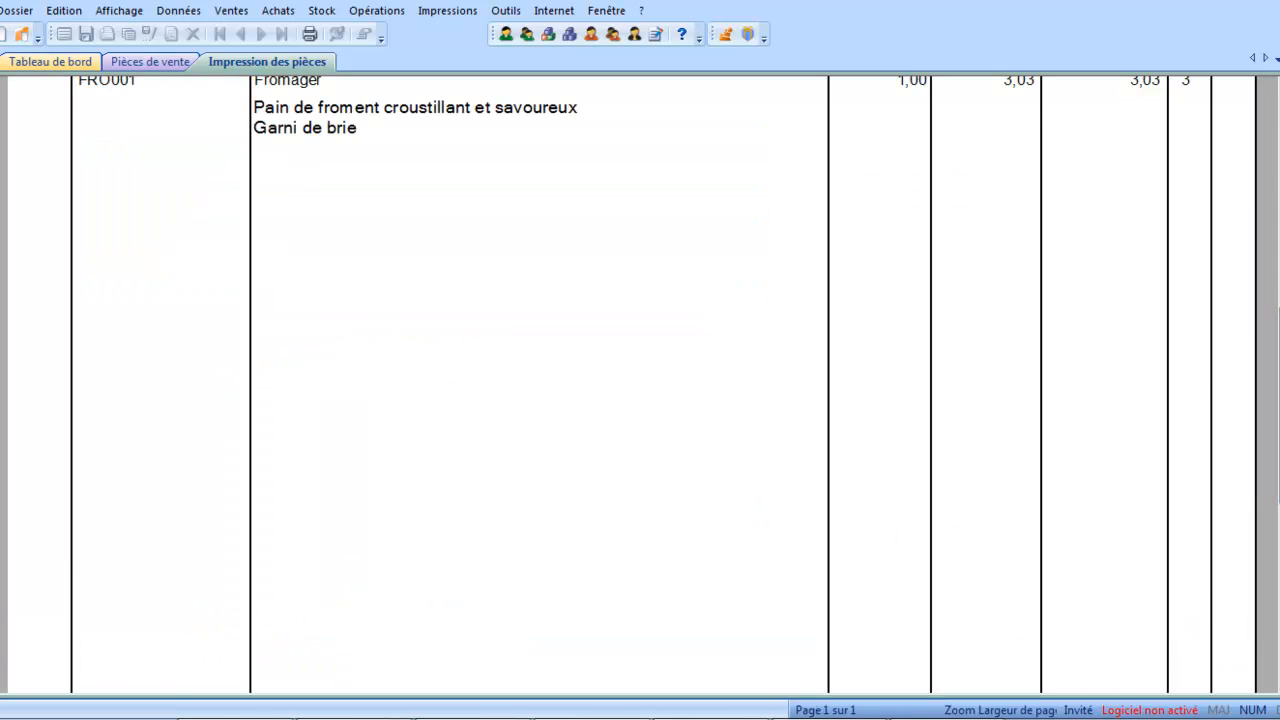
{"action": "key", "text": "Escape"}
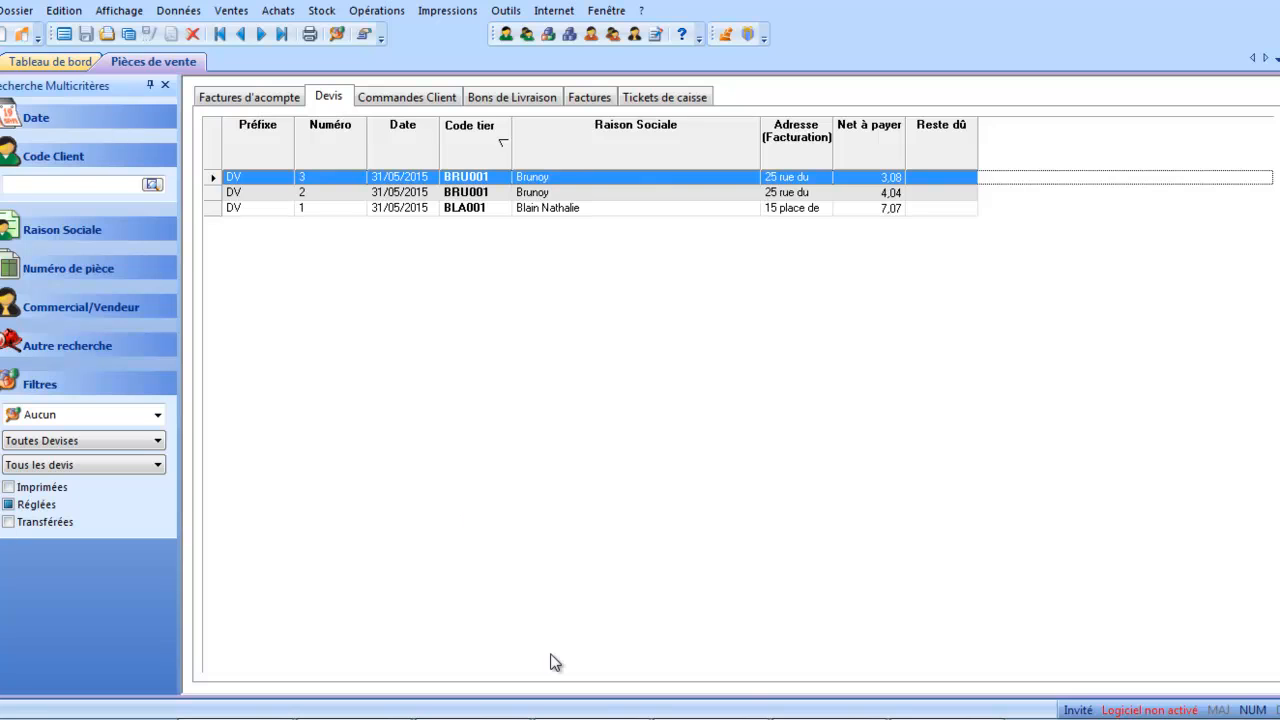
Switch to the EBP Point de Vente front-office window and open its print model settings to show the model list.
{"action": "mouse_move", "coordinate": [563, 716]}
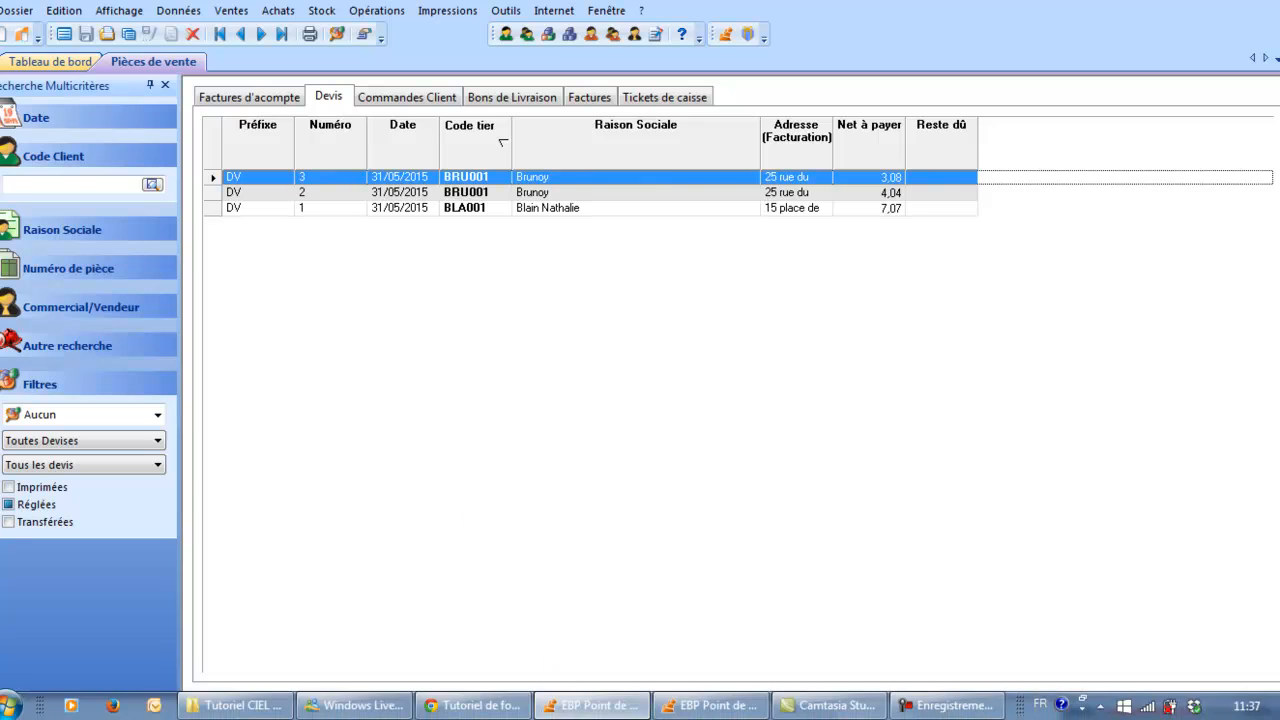
{"action": "left_click", "coordinate": [626, 711]}
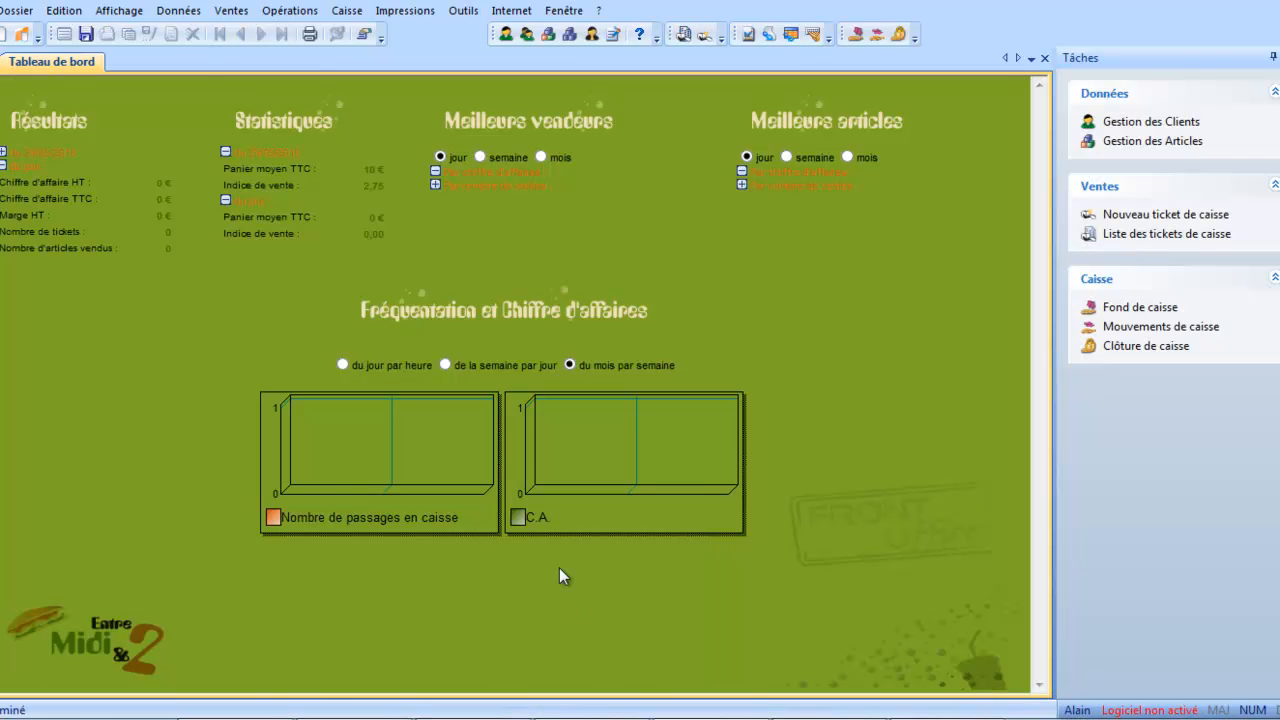
{"action": "left_click", "coordinate": [463, 10]}
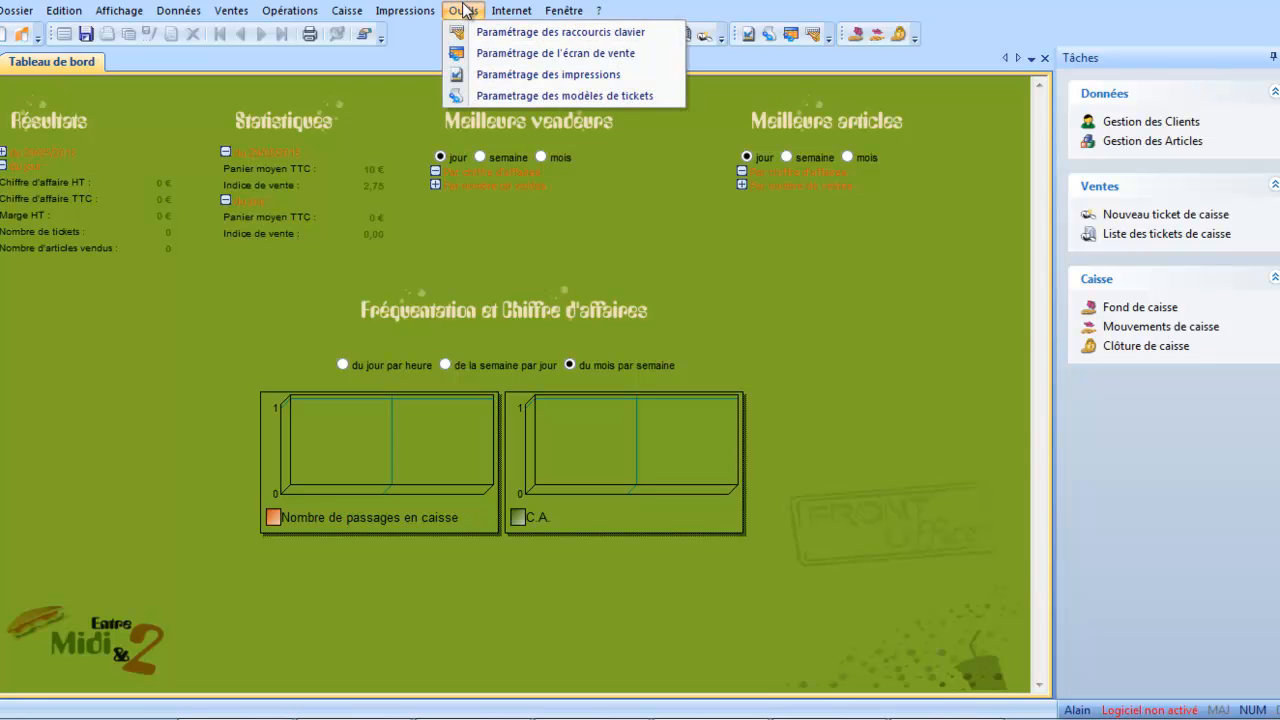
{"action": "left_click", "coordinate": [475, 77]}
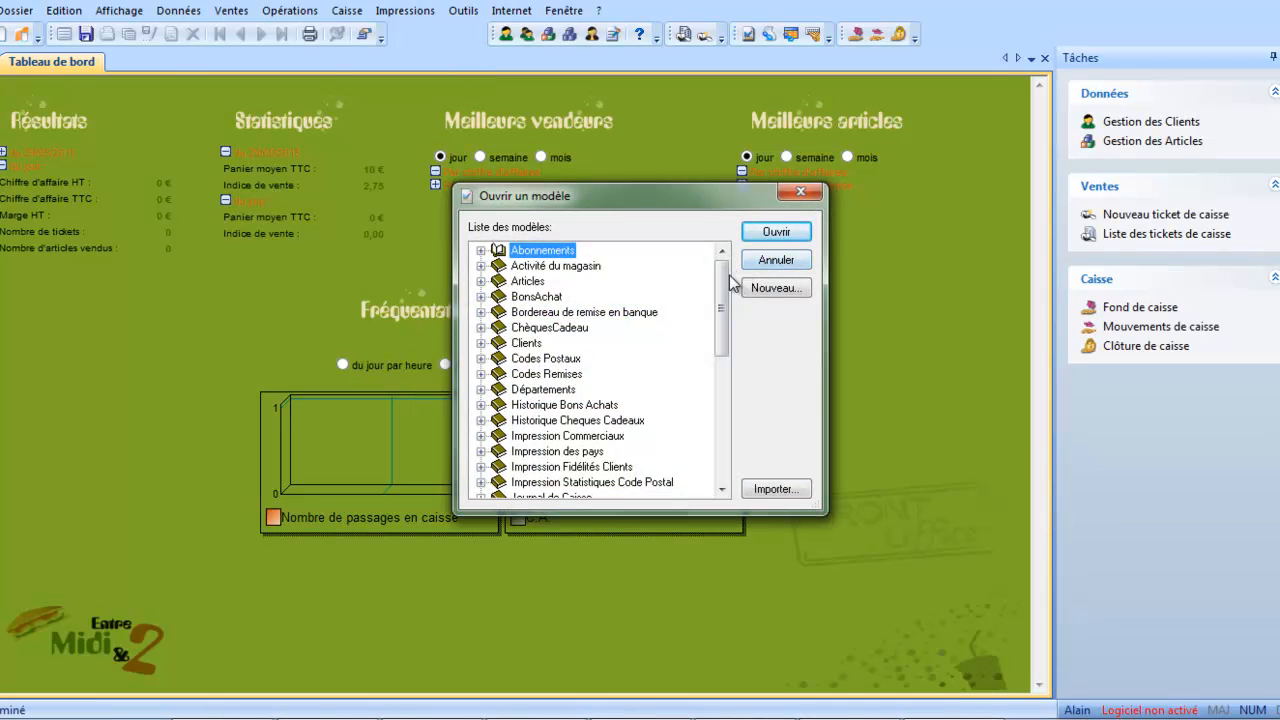
Open the Facture HT print model from the Facture HT folder of the second Pièces de Vente family.
{"action": "left_click_drag", "start_coordinate": [724, 284], "coordinate": [716, 321]}
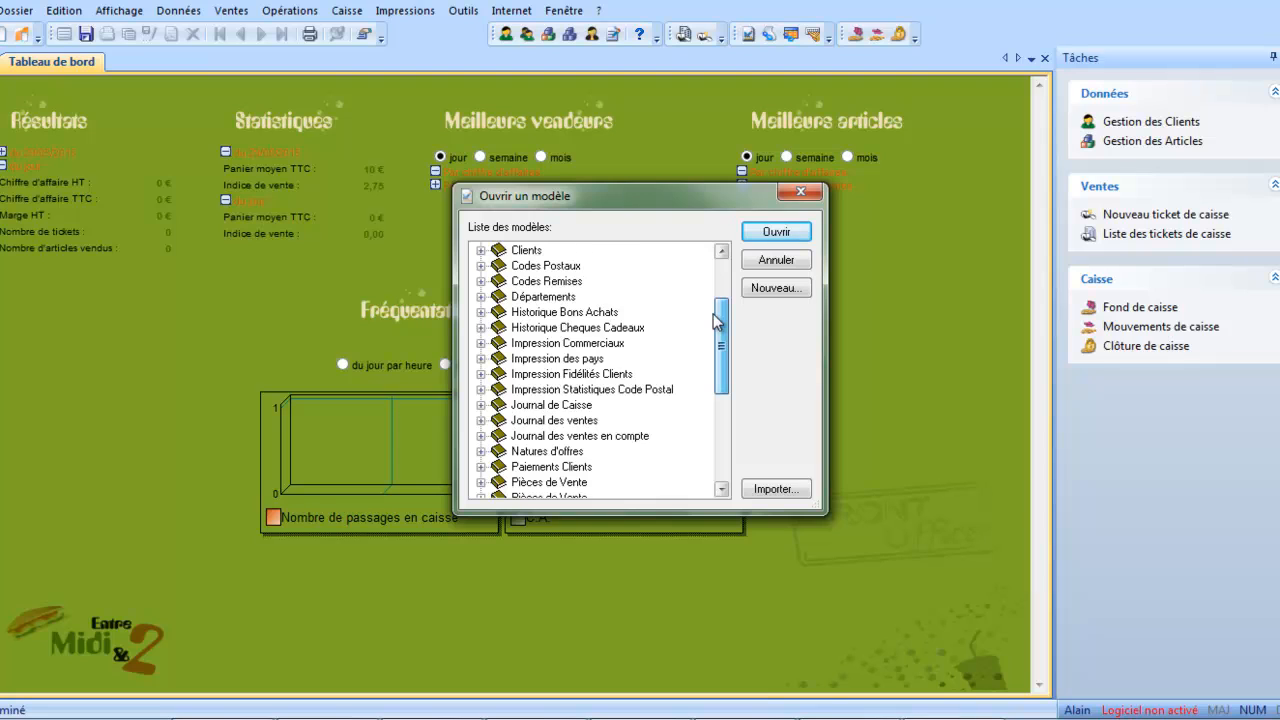
{"action": "scroll", "coordinate": [716, 321], "scroll_direction": "down", "scroll_amount": 2}
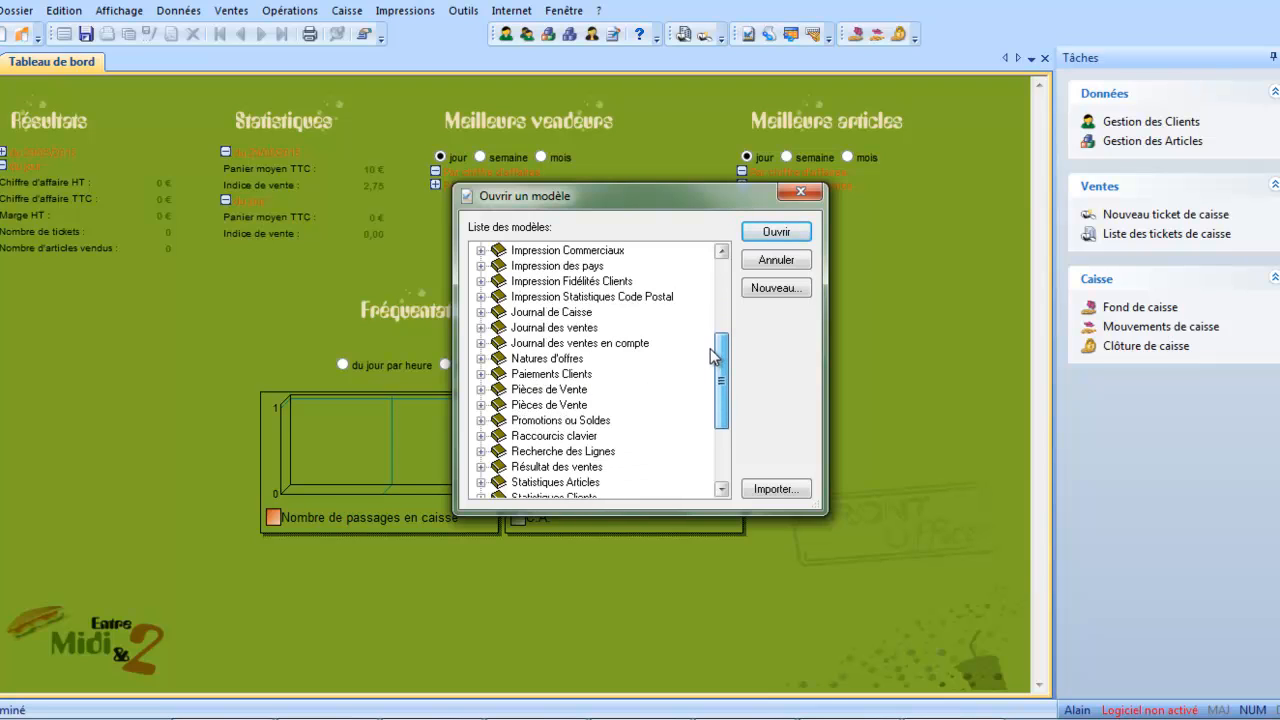
{"action": "left_click", "coordinate": [481, 405]}
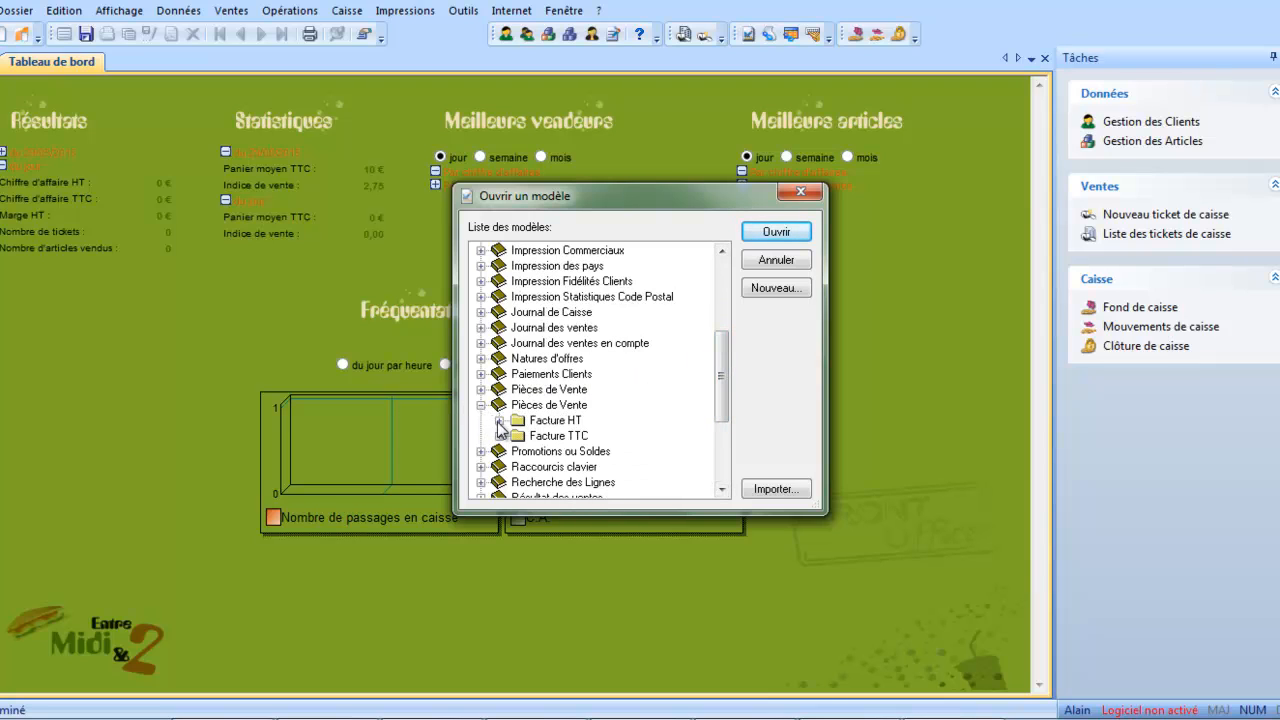
{"action": "left_click", "coordinate": [499, 421]}
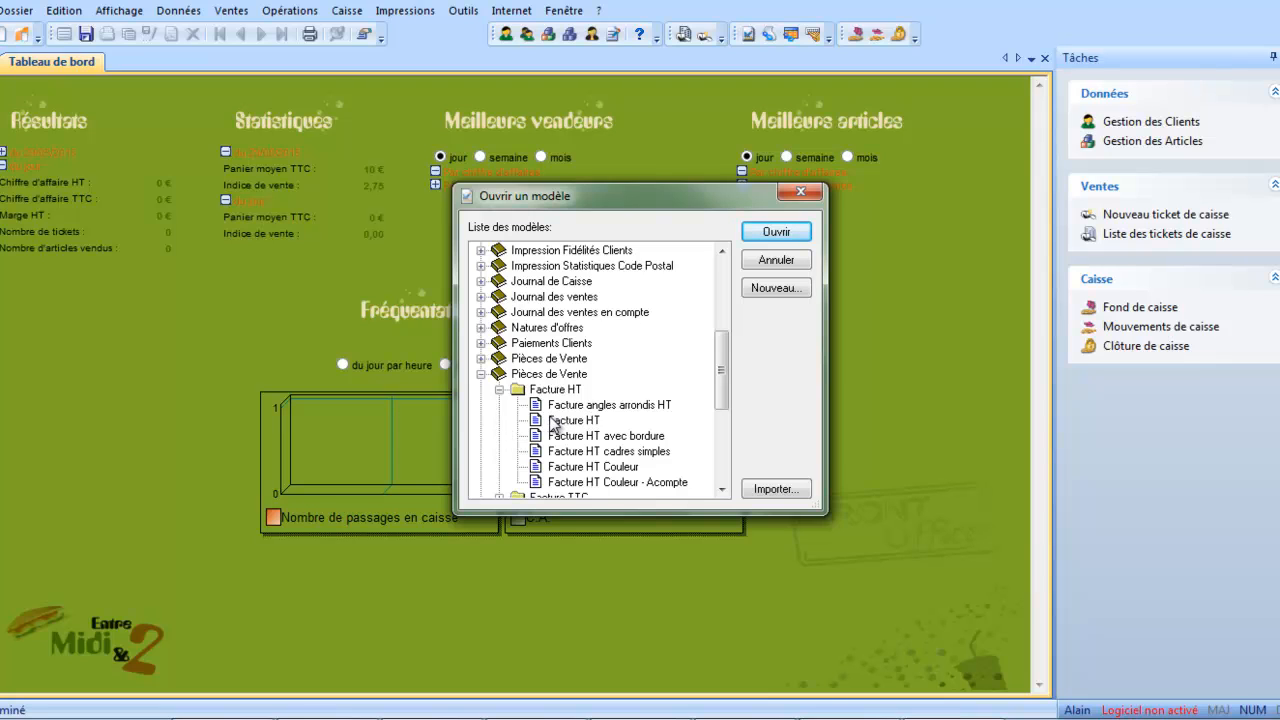
{"action": "left_click", "coordinate": [552, 421]}
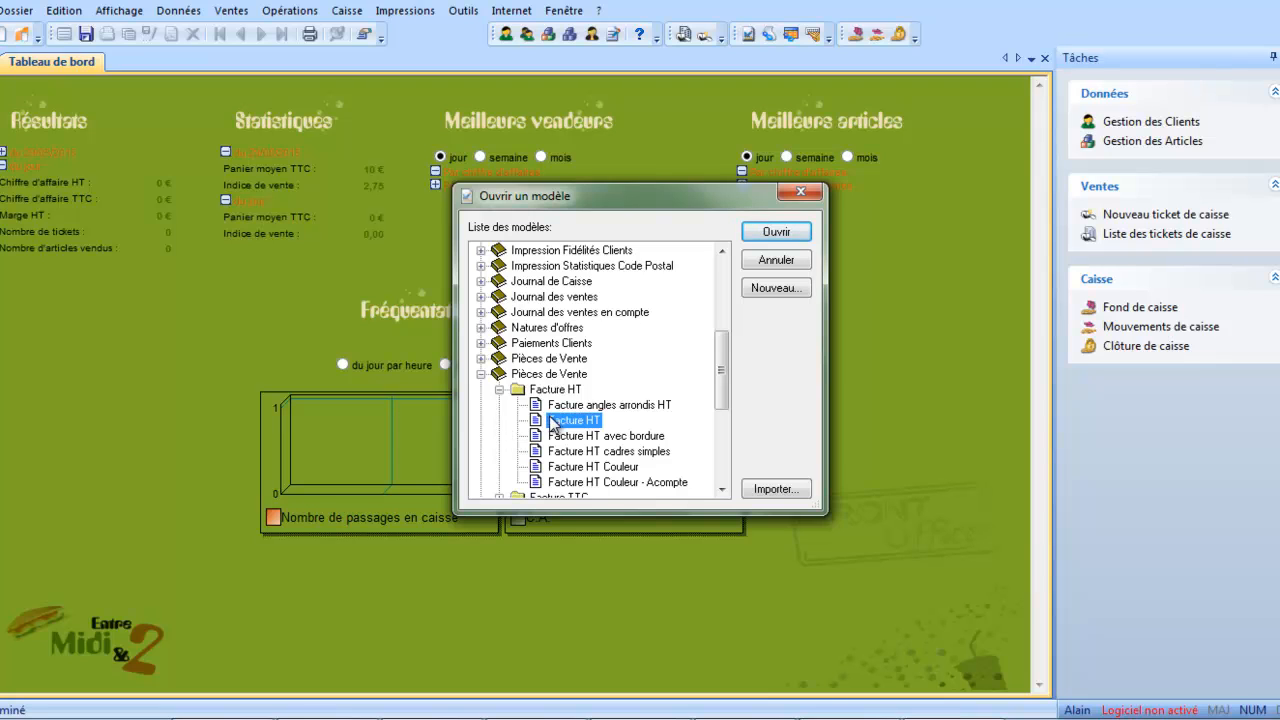
{"action": "left_click", "coordinate": [752, 232]}
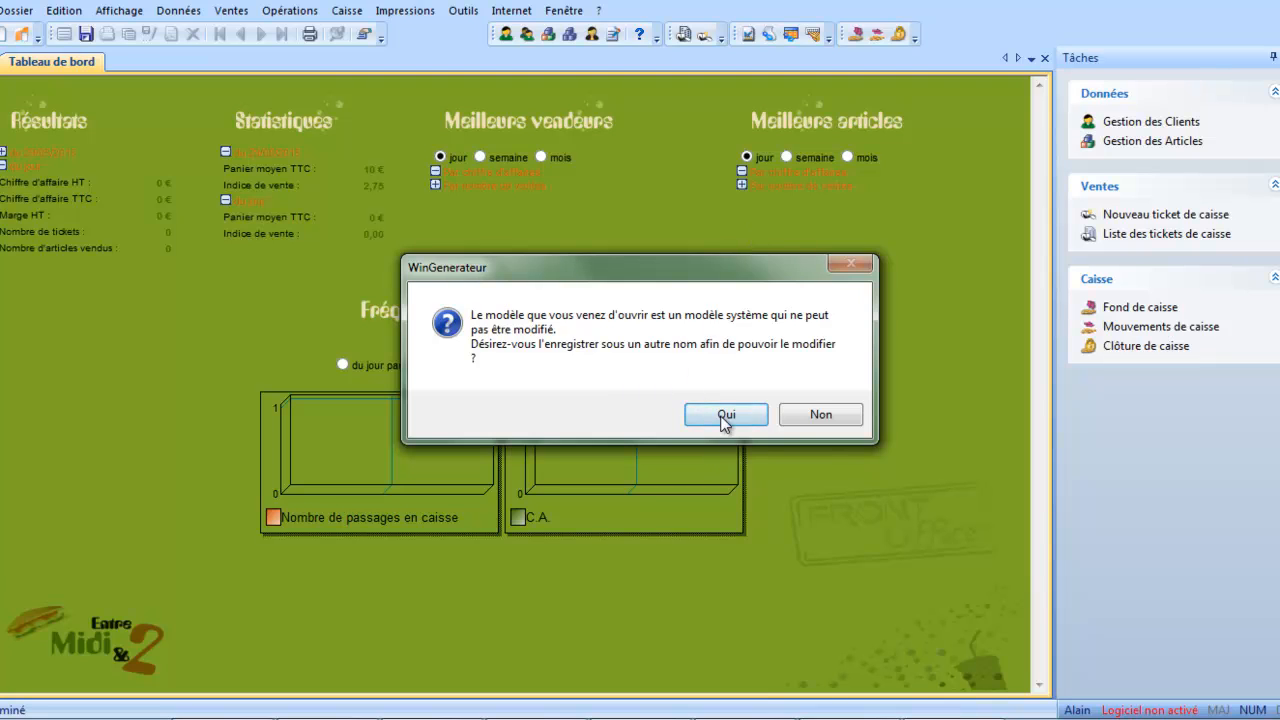
Agree to save the system model as an editable shared copy in Pieces de Vente/Facture HT, using "démo" in its name.
{"action": "left_click", "coordinate": [725, 414]}
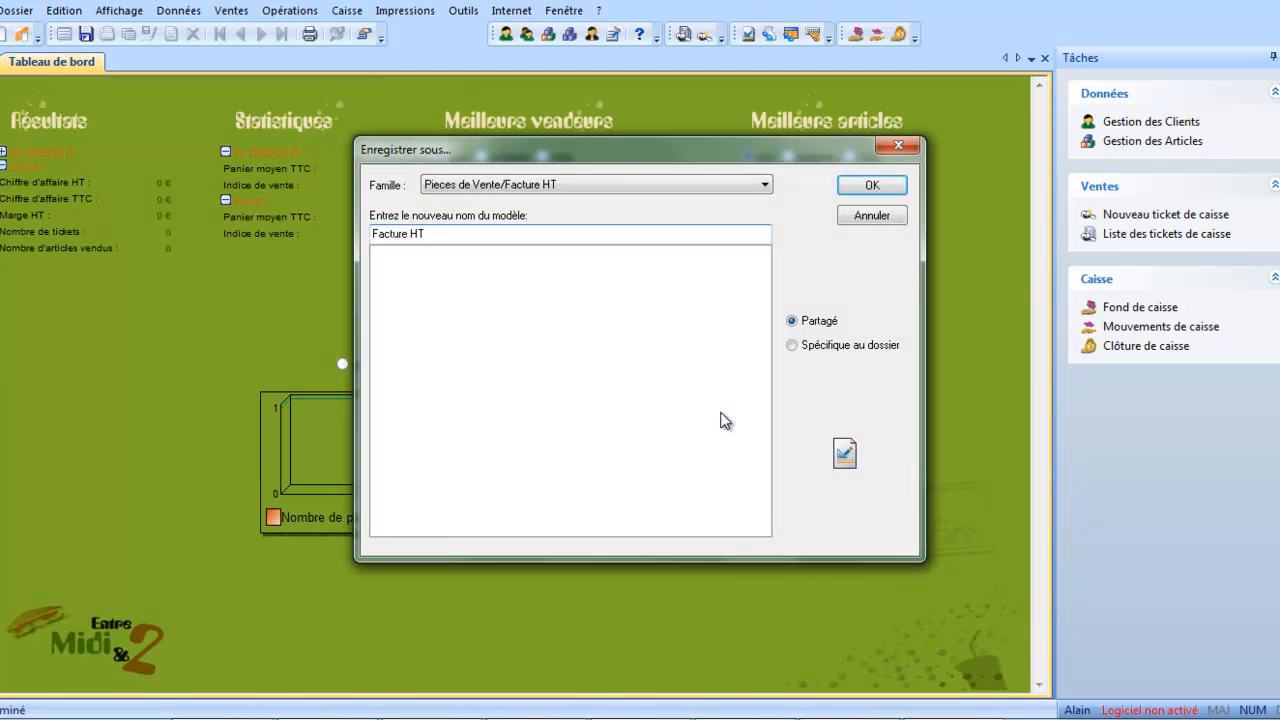
{"action": "left_click", "coordinate": [480, 233]}
{"action": "left_click", "coordinate": [480, 233]}
{"action": "type", "text": "démo"}
{"action": "left_click", "coordinate": [870, 185]}
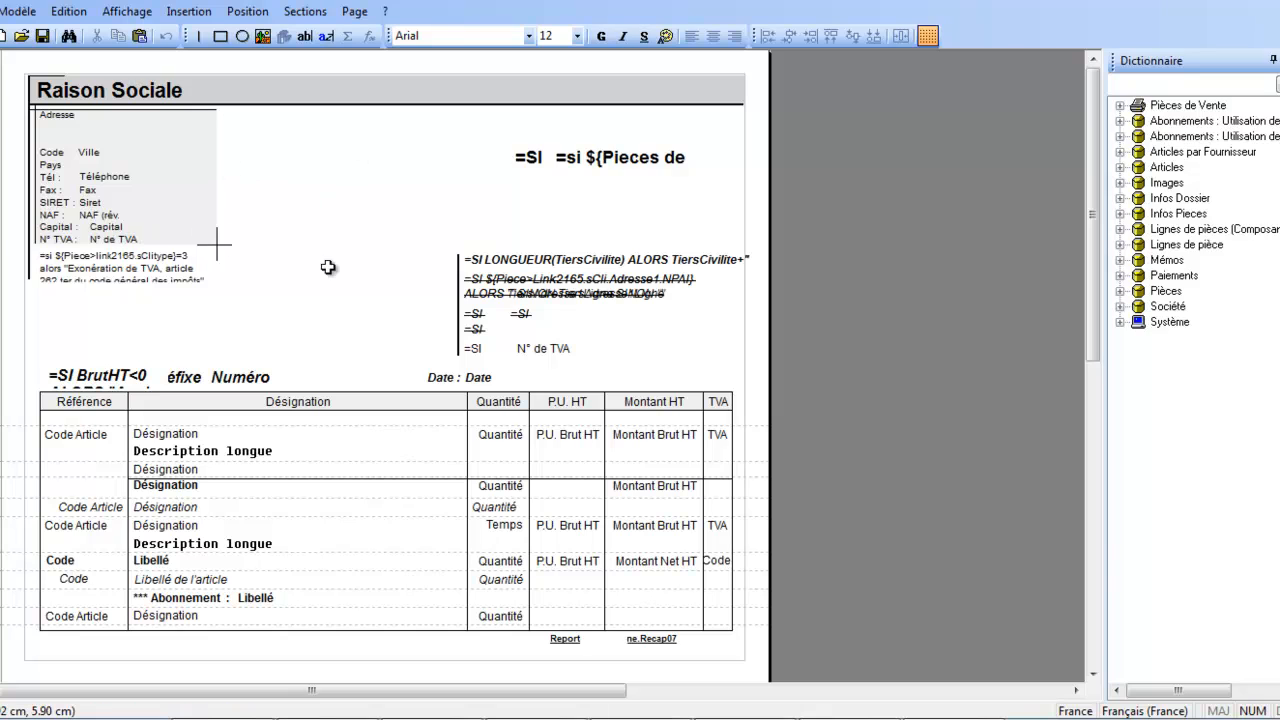
Display the invoice model's following-pages layout and its last-page layout in turn.
{"action": "left_click", "coordinate": [352, 14]}
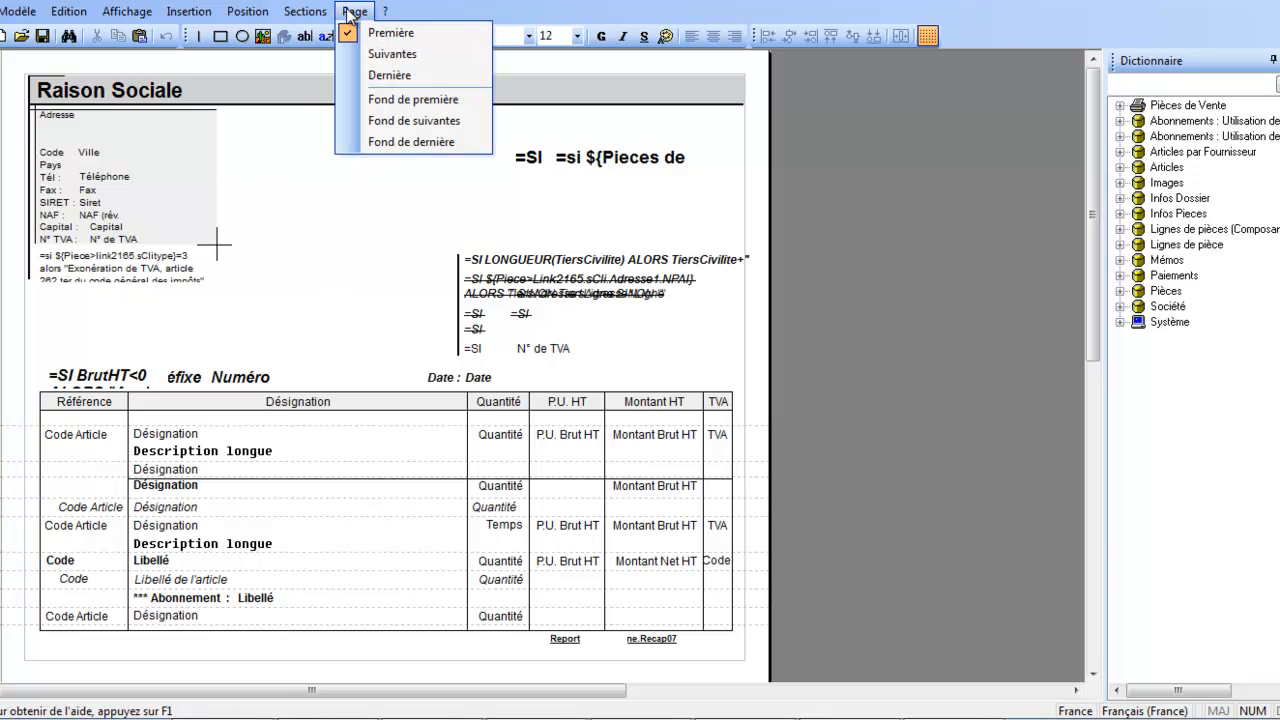
{"action": "left_click", "coordinate": [370, 57]}
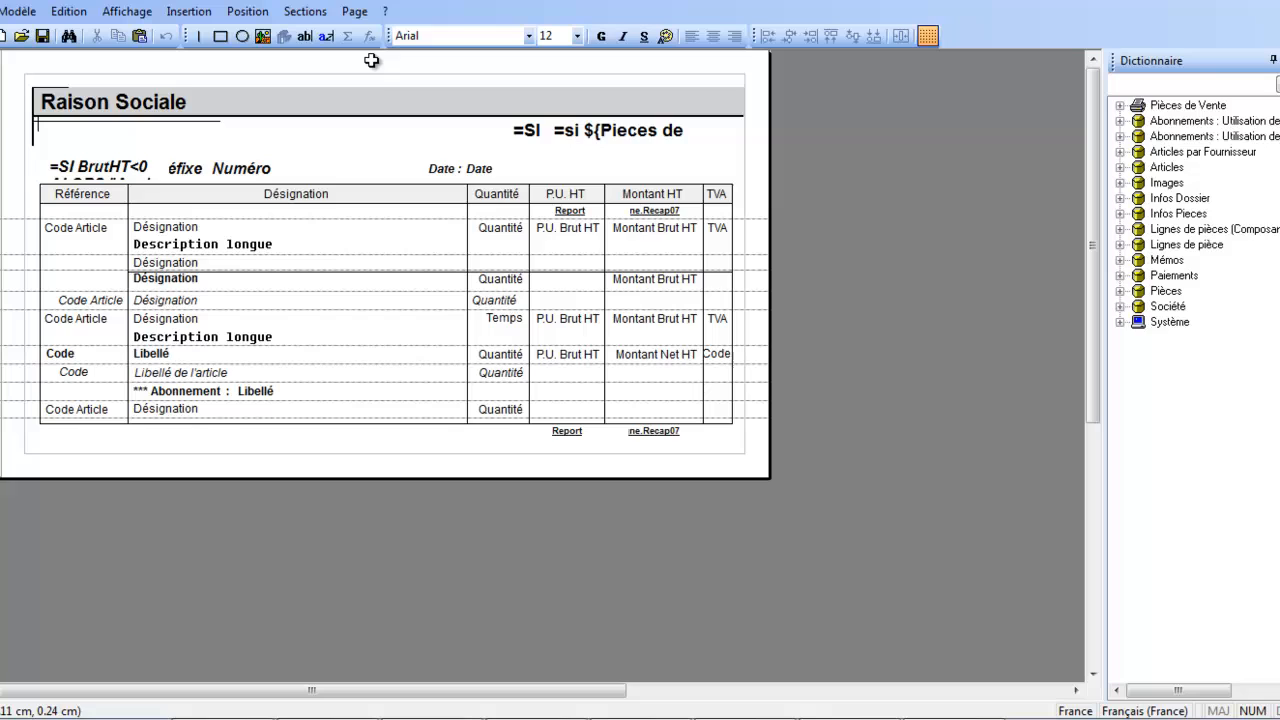
{"action": "left_click", "coordinate": [353, 12]}
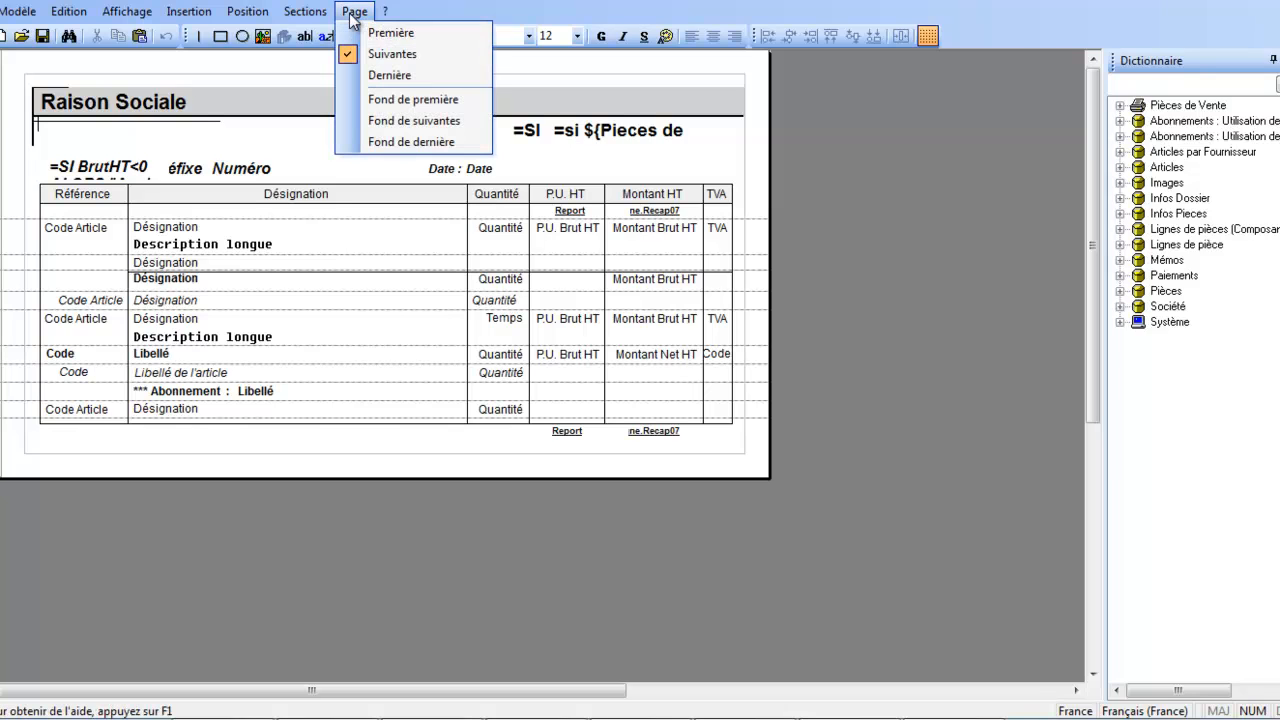
{"action": "left_click", "coordinate": [373, 76]}
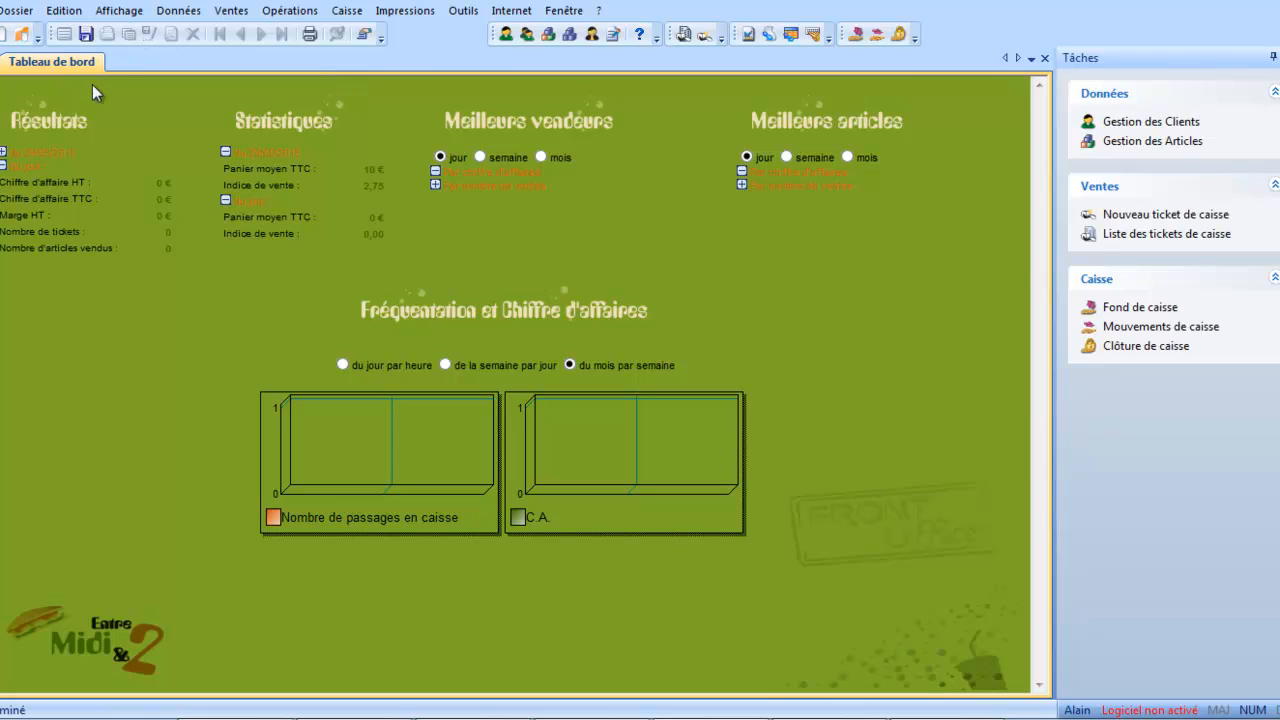
Open the company file's preferences and show the ticket printing settings.
{"action": "left_click", "coordinate": [16, 11]}
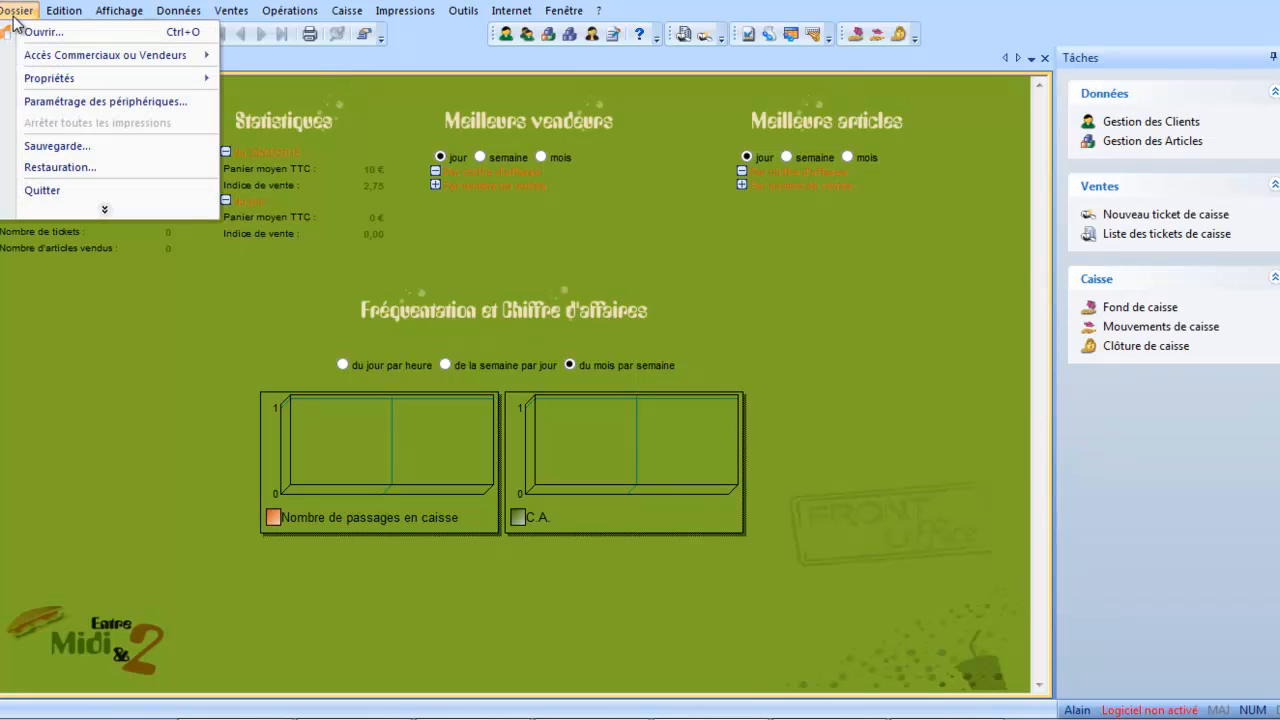
{"action": "mouse_move", "coordinate": [40, 78]}
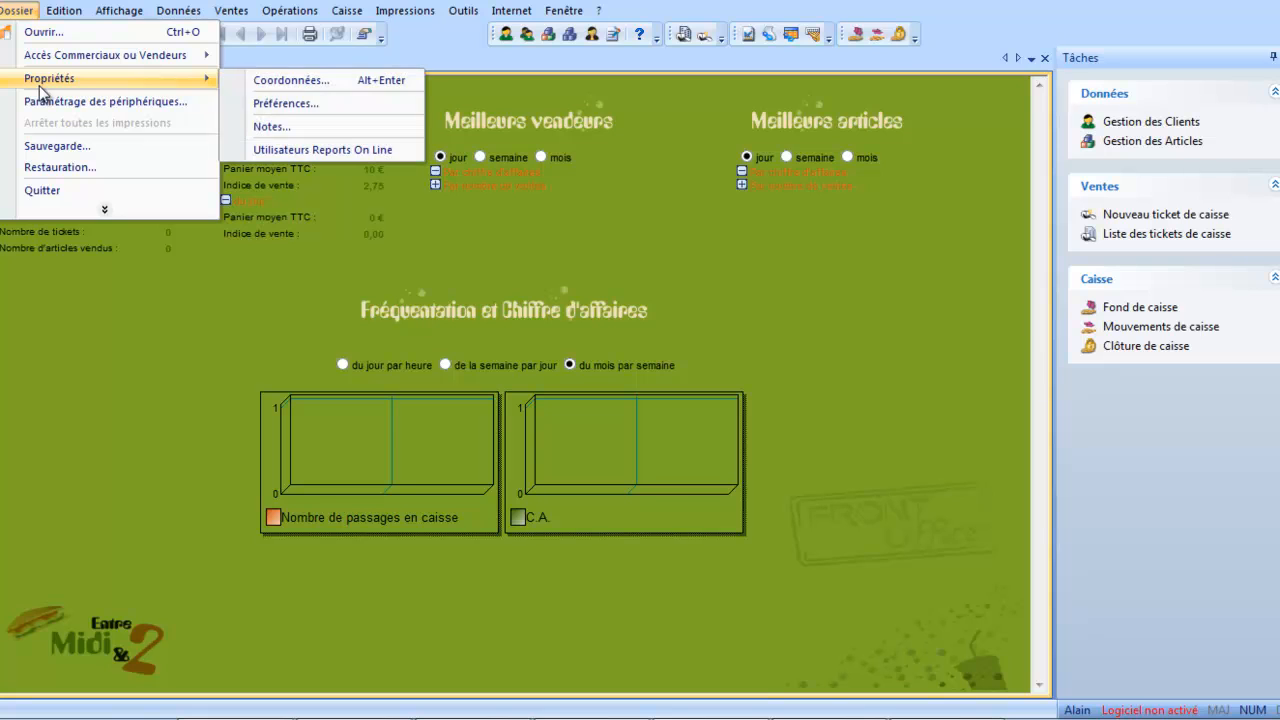
{"action": "left_click", "coordinate": [345, 112]}
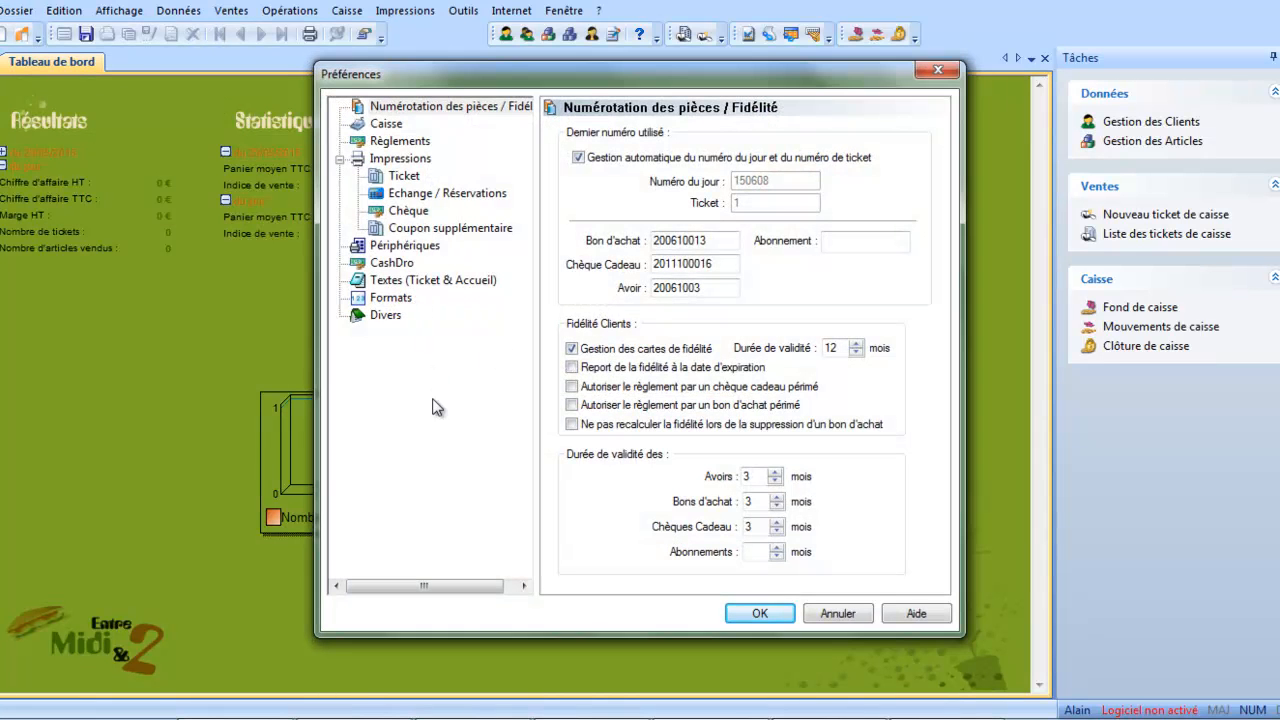
{"action": "left_click", "coordinate": [394, 178]}
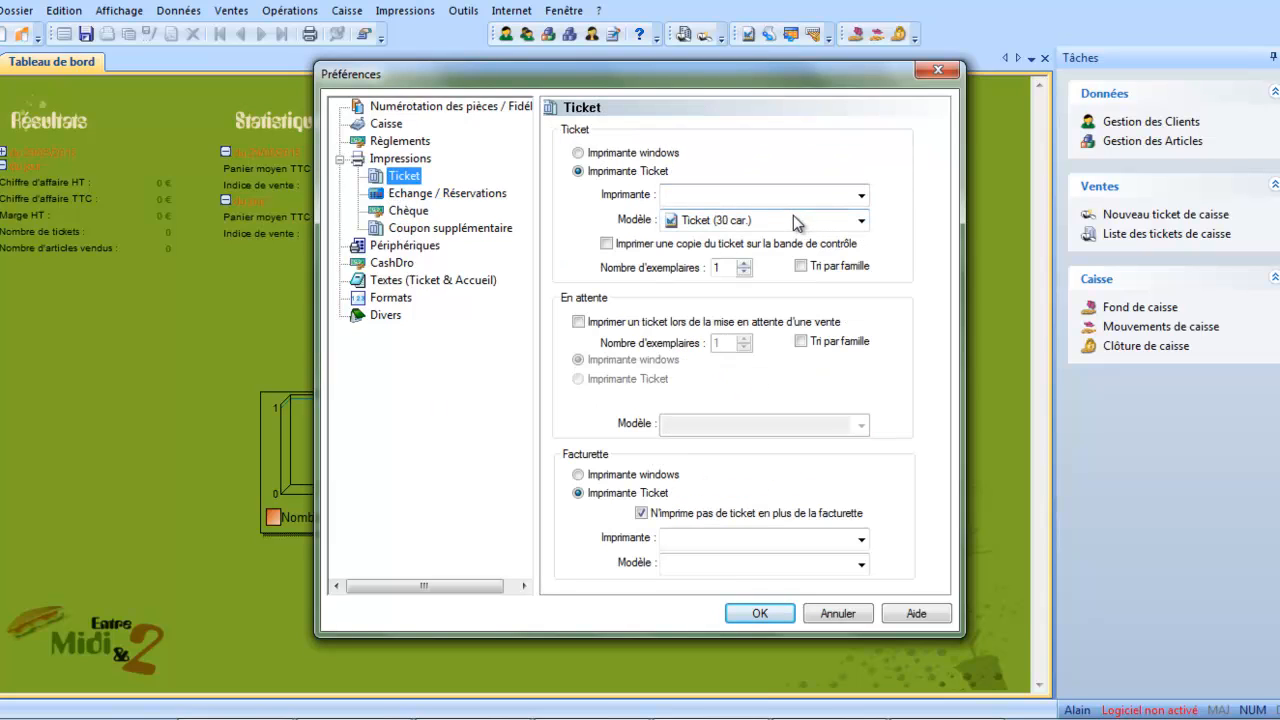
Switch ticket printing to Imprimante windows, examine the models offered for tickets, and cancel the preferences without saving.
{"action": "left_click", "coordinate": [635, 156]}
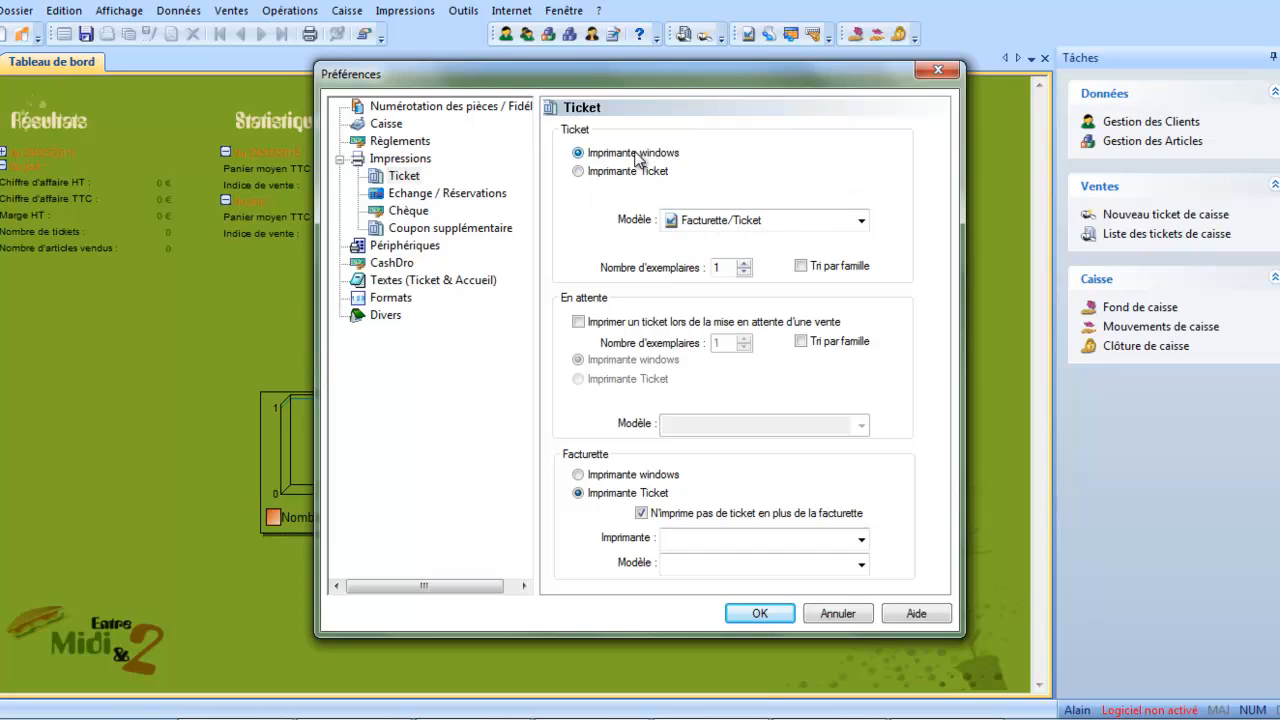
{"action": "left_click", "coordinate": [861, 222]}
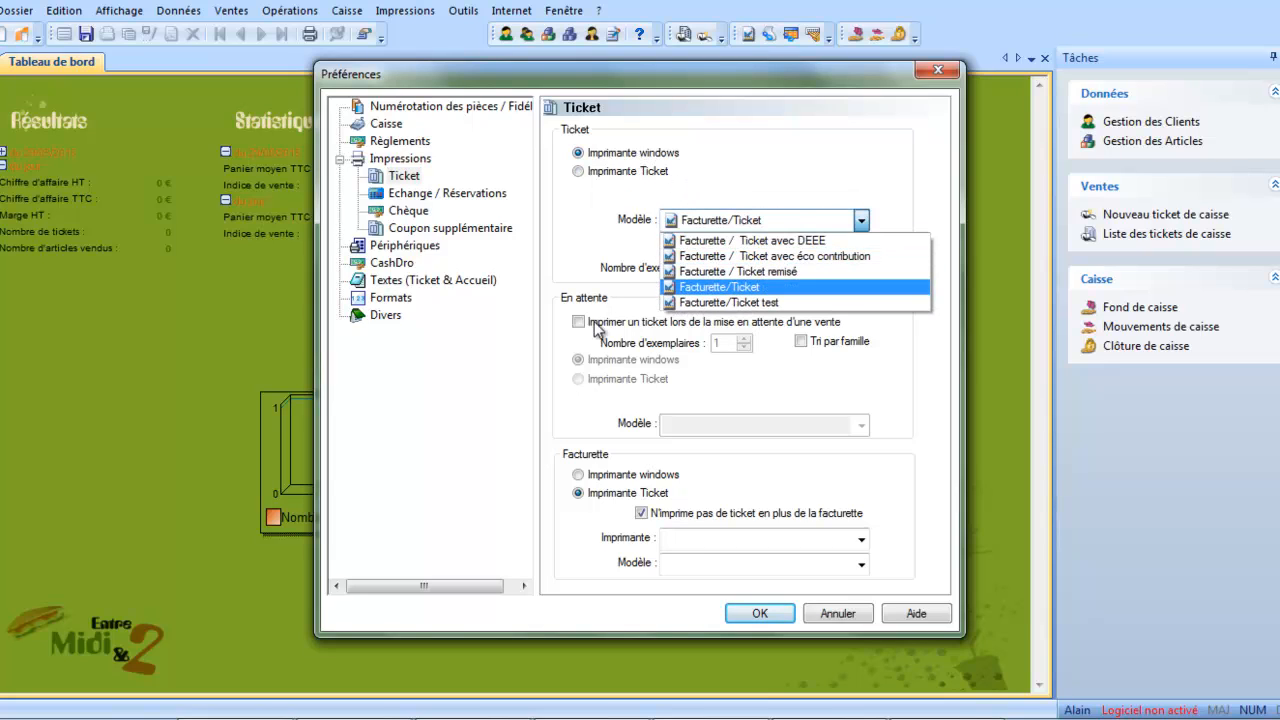
{"action": "left_click", "coordinate": [323, 384]}
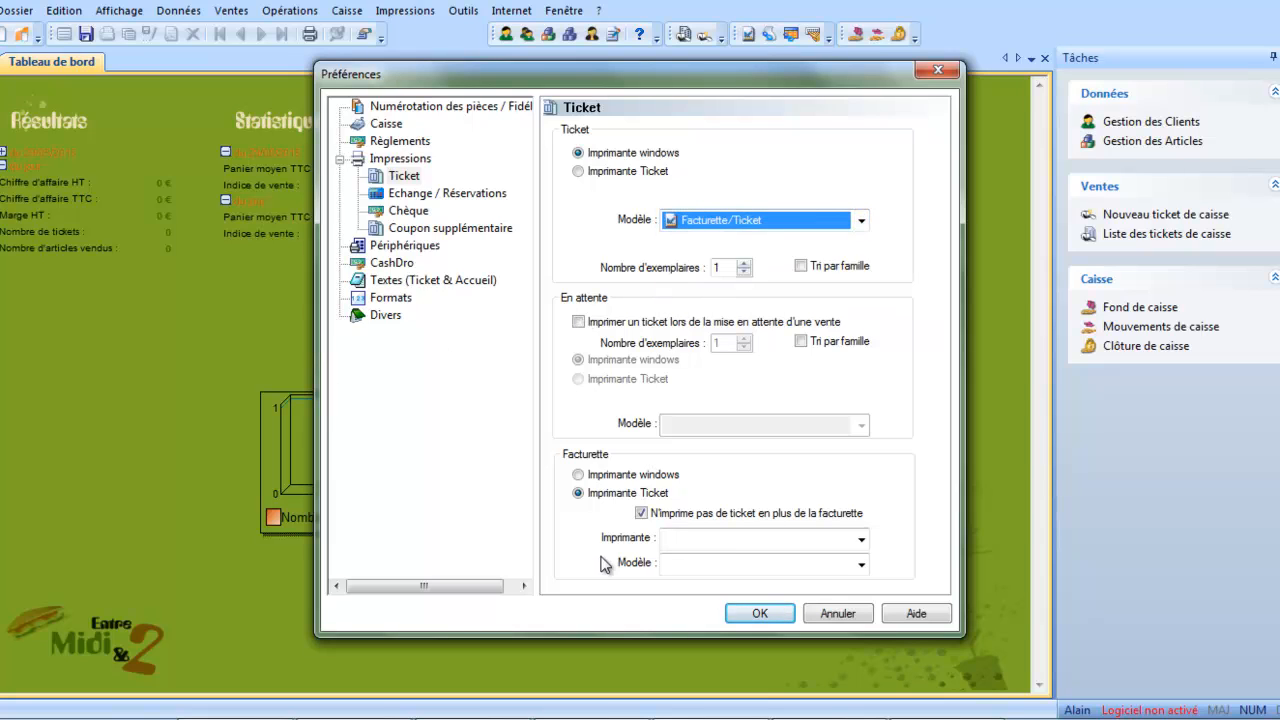
{"action": "left_click", "coordinate": [840, 614]}
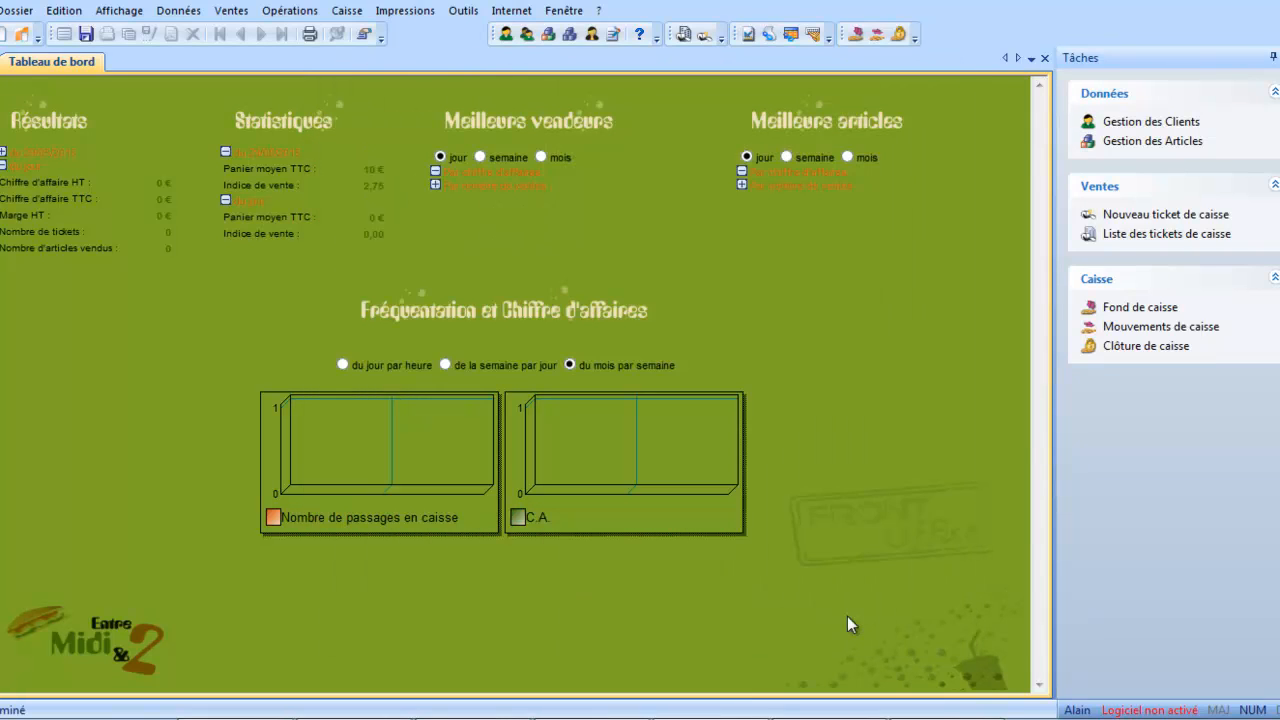